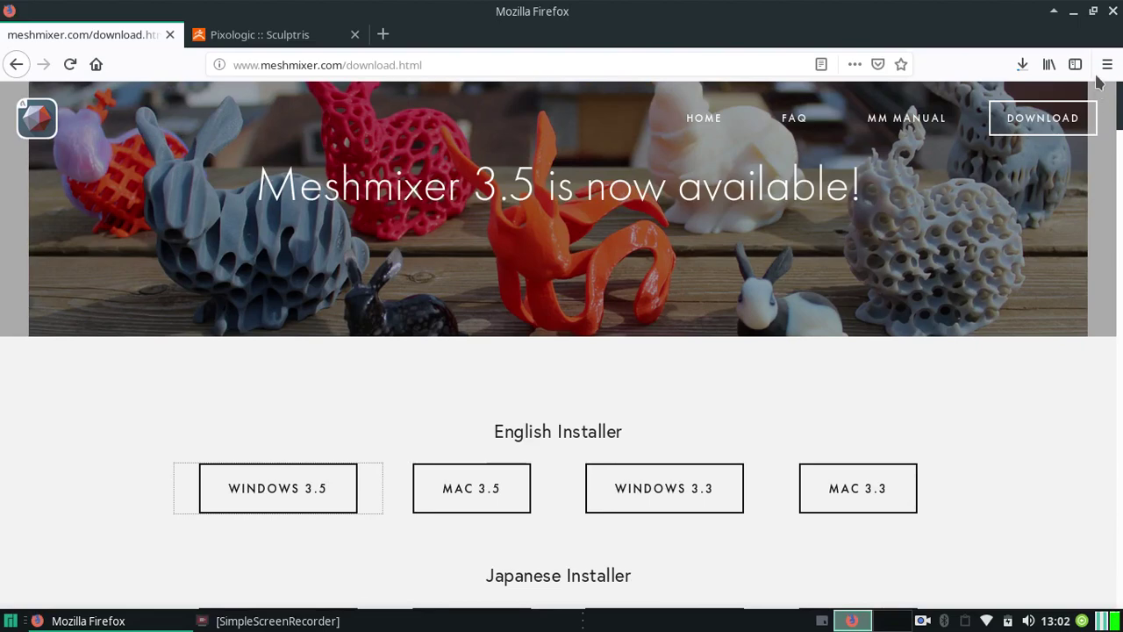
Step: Go to the Meshmixer website's home page and check the browser's download progress for the installers
click(707, 120)
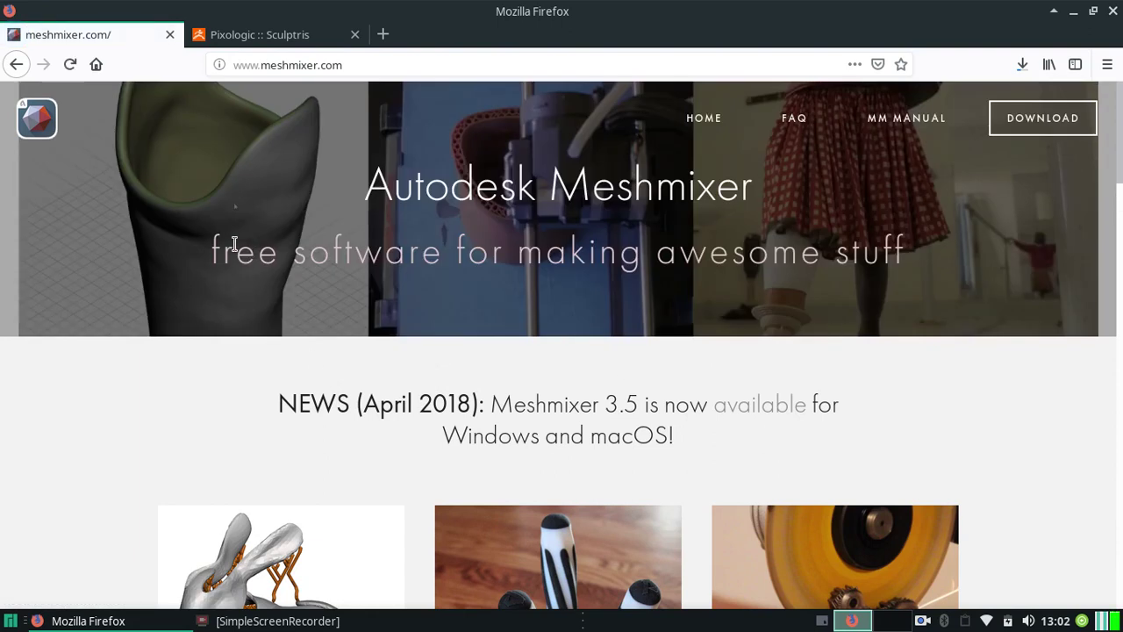
drag(212, 252, 266, 253)
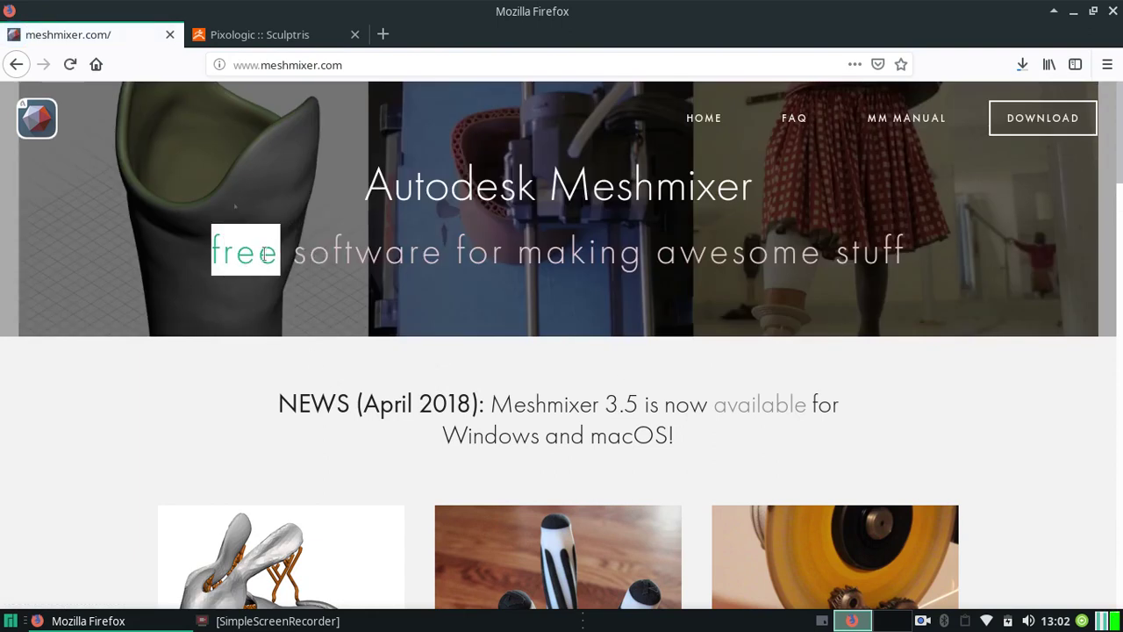
click(245, 377)
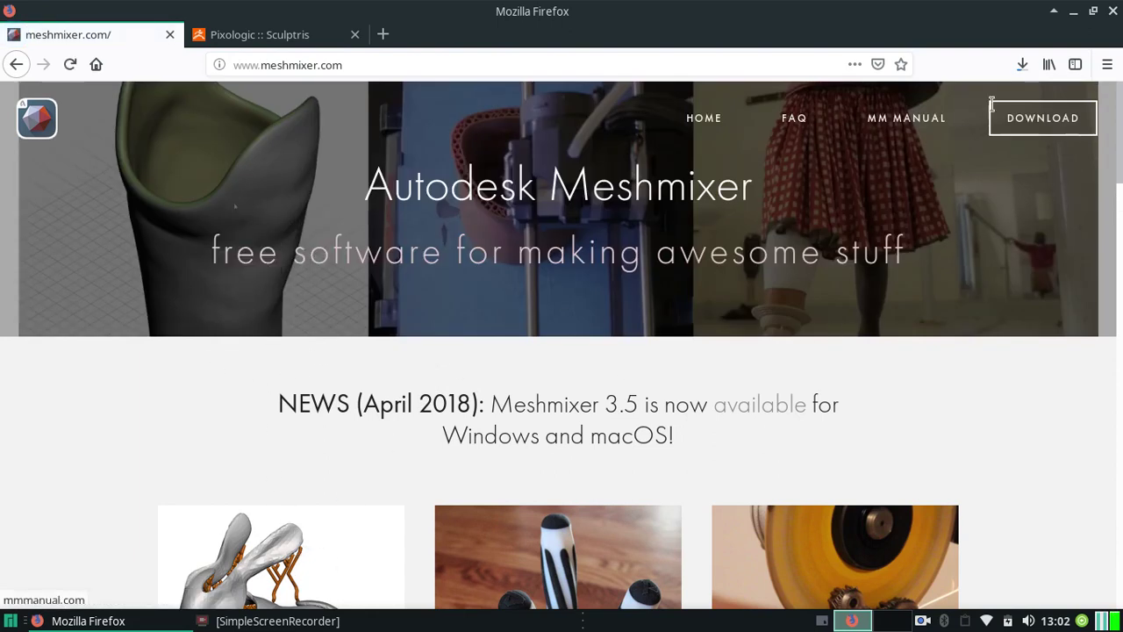
click(1021, 64)
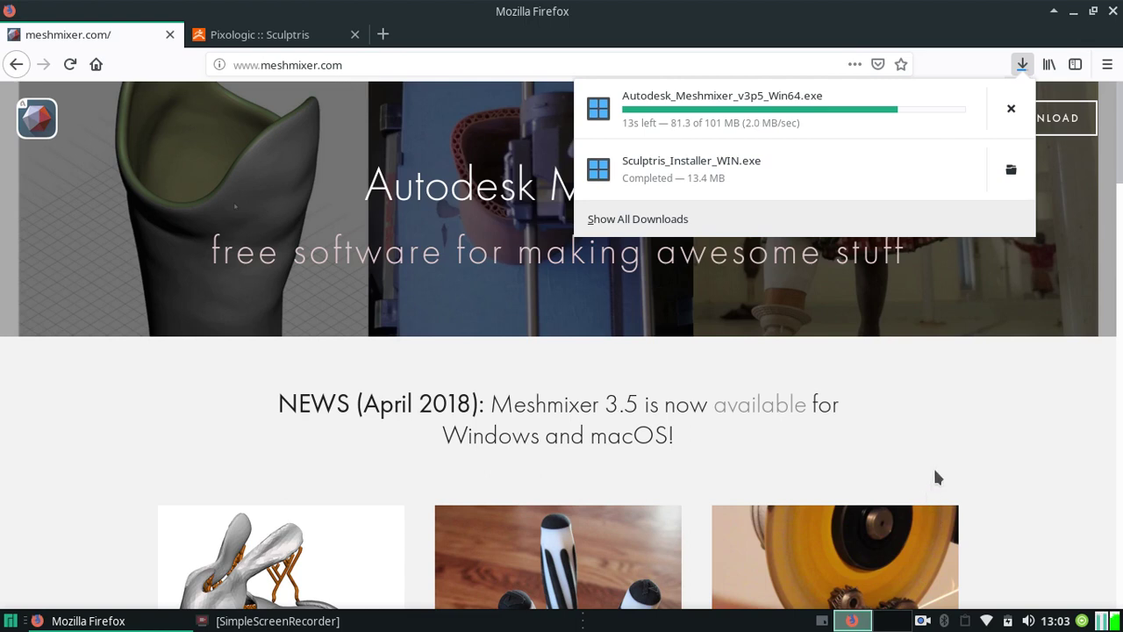
click(922, 621)
right_click(922, 621)
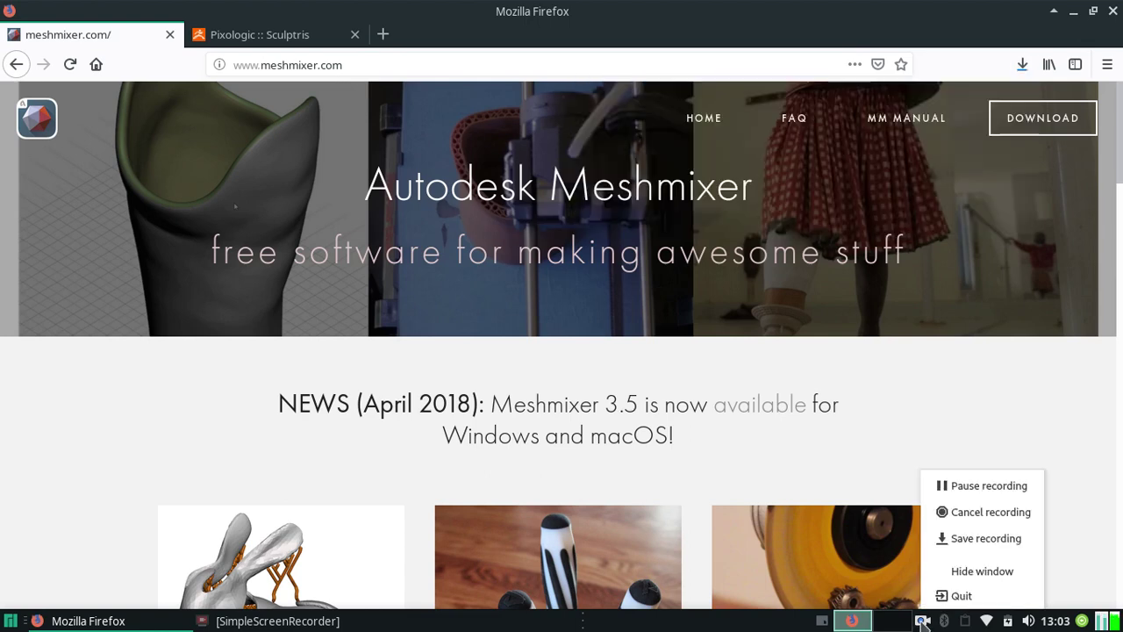
click(989, 485)
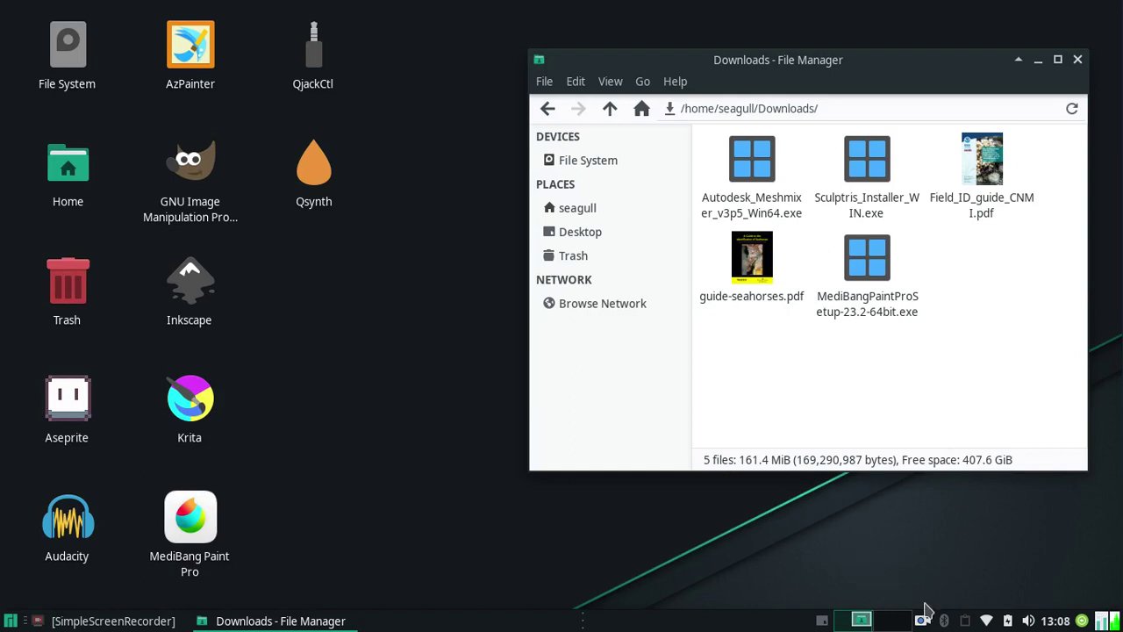
right_click(922, 619)
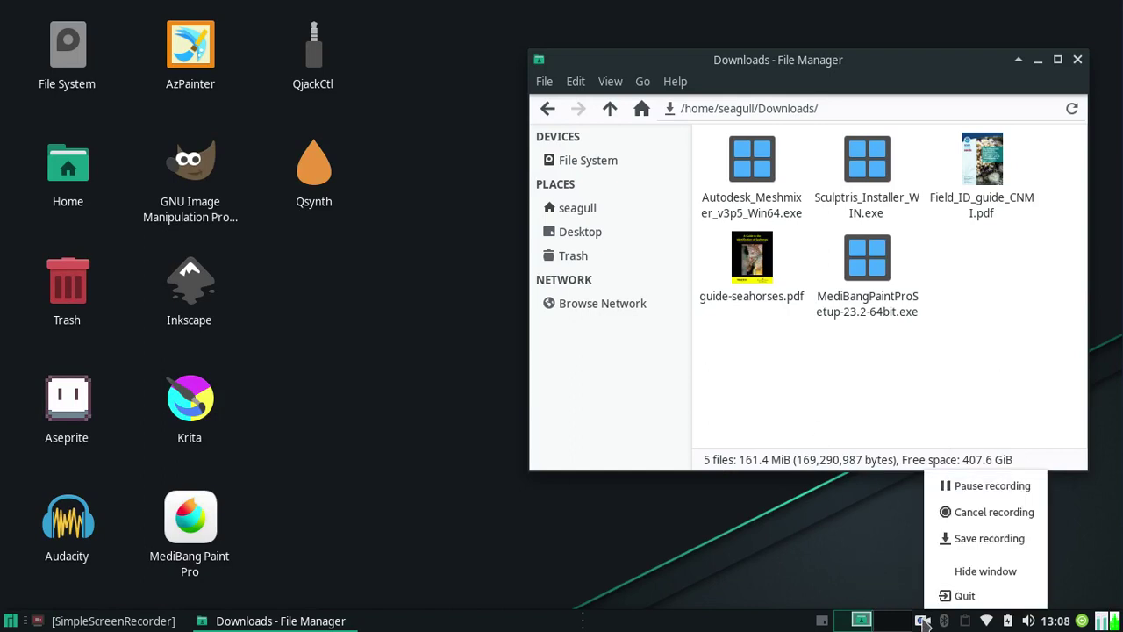
click(790, 375)
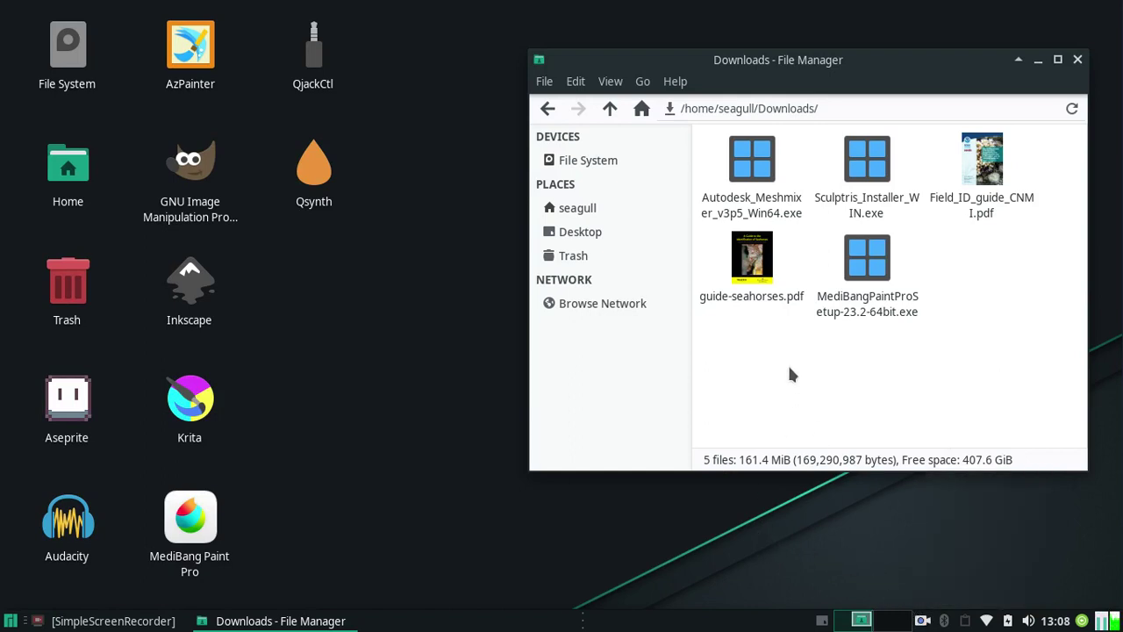
Step: Run Autodesk_Meshmixer_v3p5_Win64.exe with Wine Windows Program Loader, accept the license and complete the installation in C:\Program Files\Autodesk\Meshmixer
right_click(758, 164)
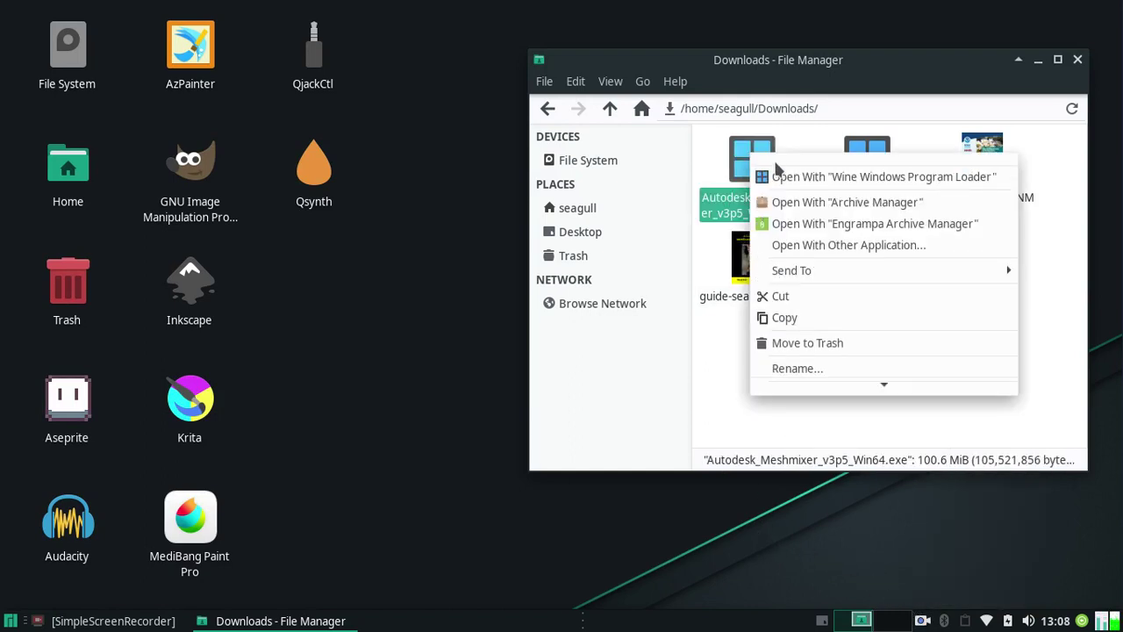
click(914, 178)
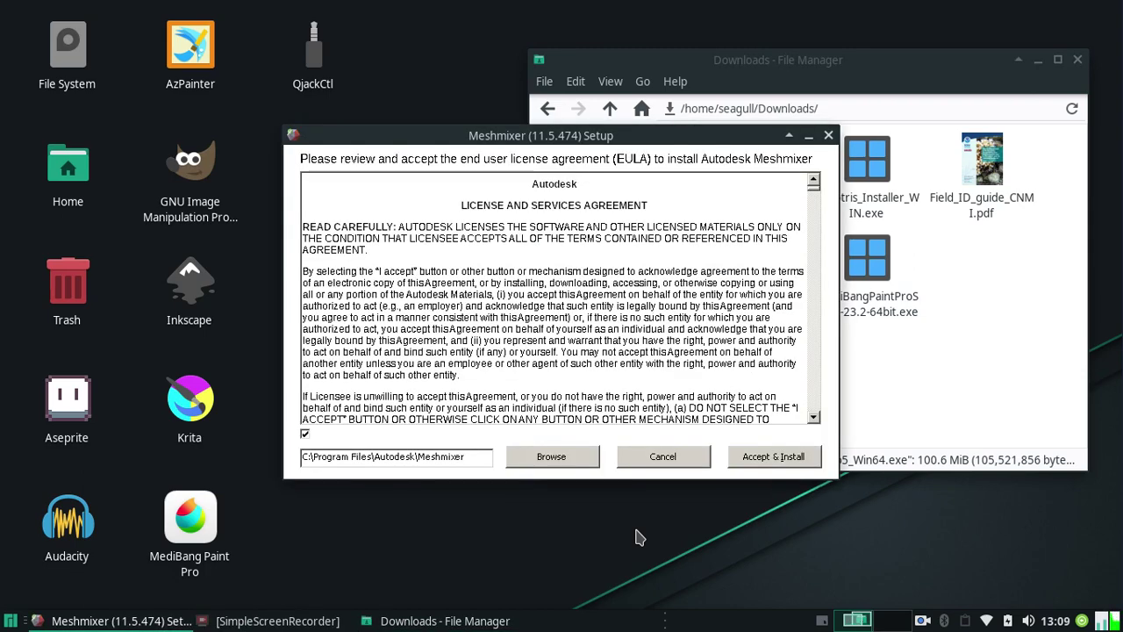
click(816, 202)
drag(814, 206, 821, 426)
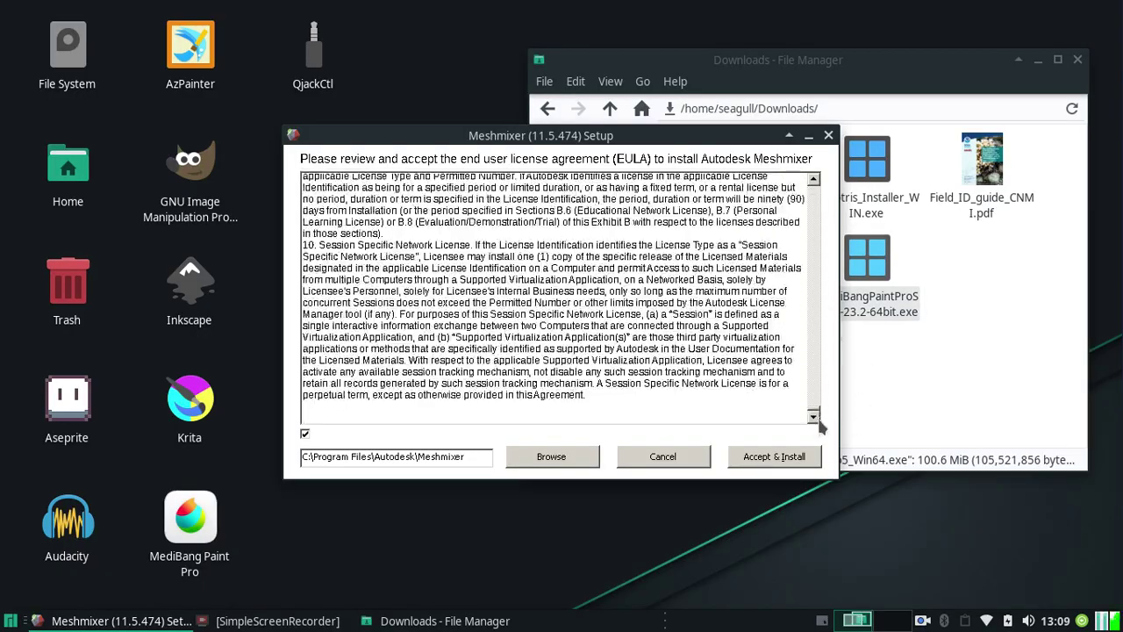
click(787, 464)
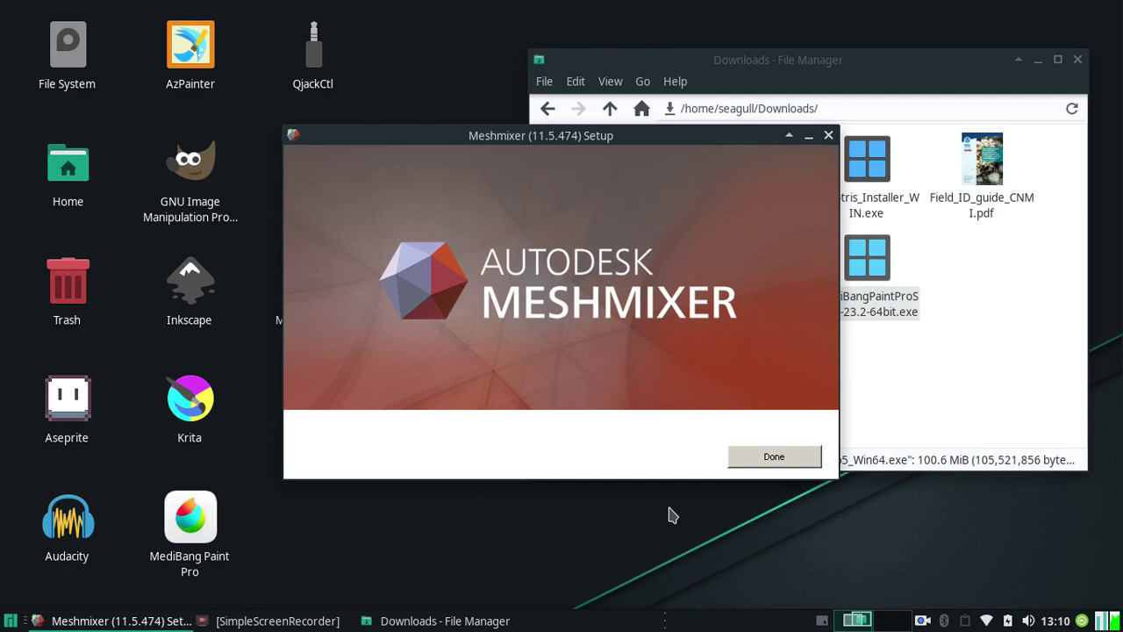
click(774, 456)
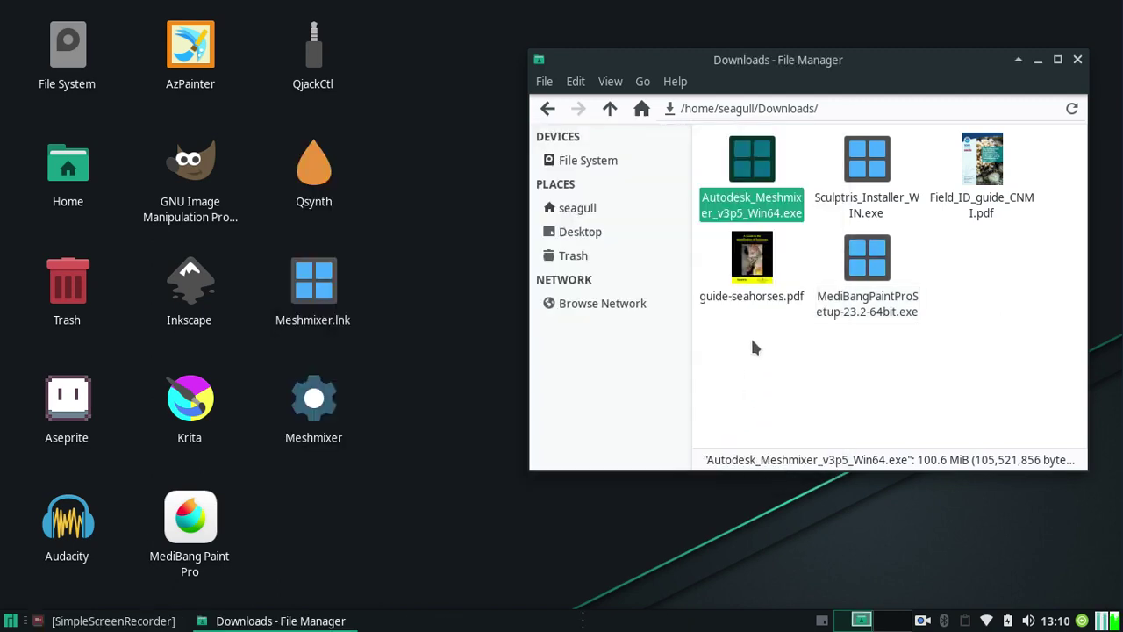
Step: Run Sculptris_Installer_WIN.exe with Wine Windows Program Loader and accept its license agreement
right_click(867, 151)
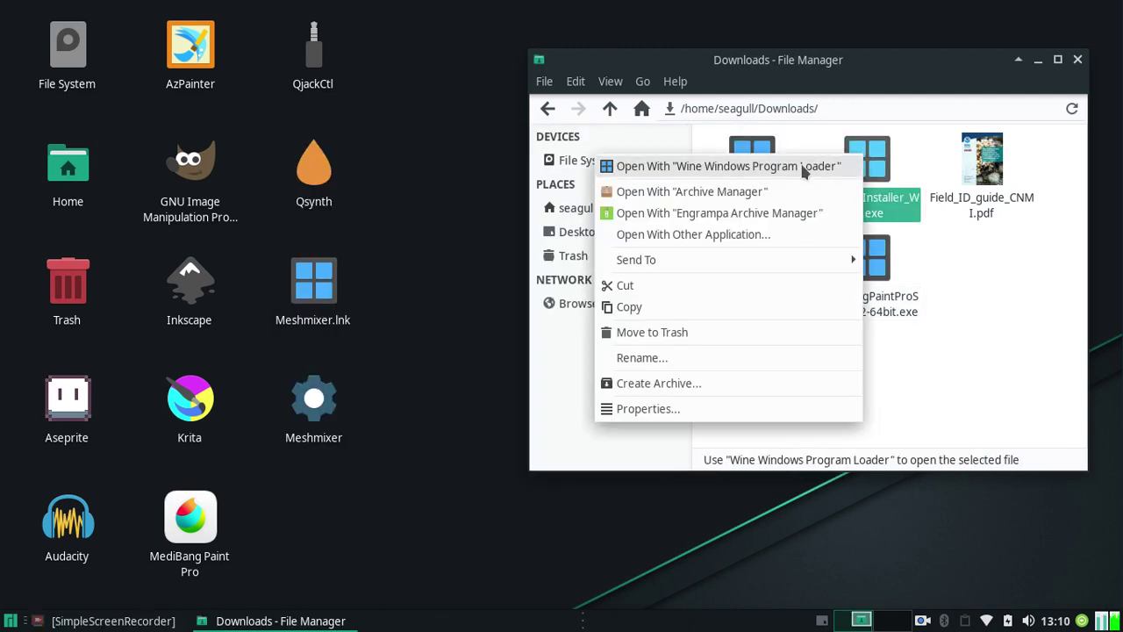
click(807, 170)
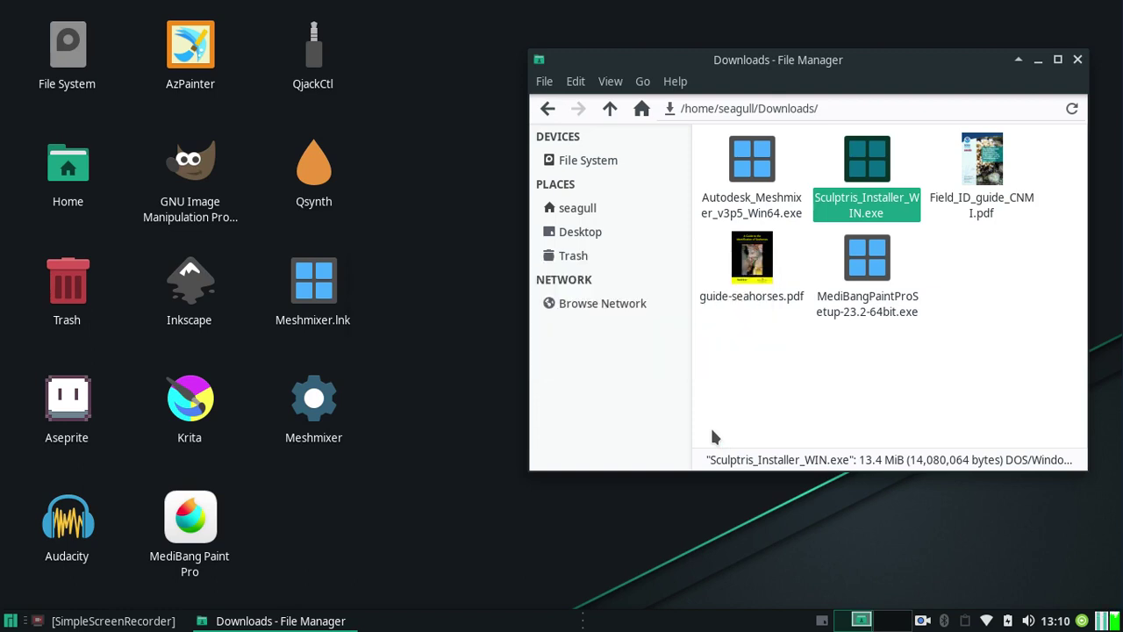
click(645, 450)
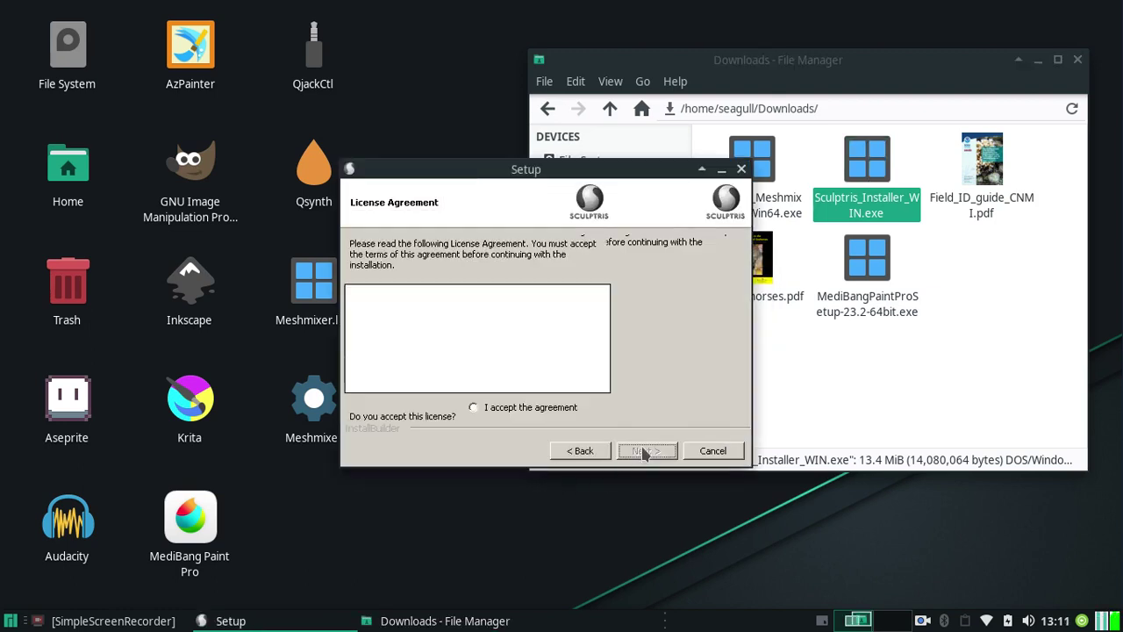
click(474, 392)
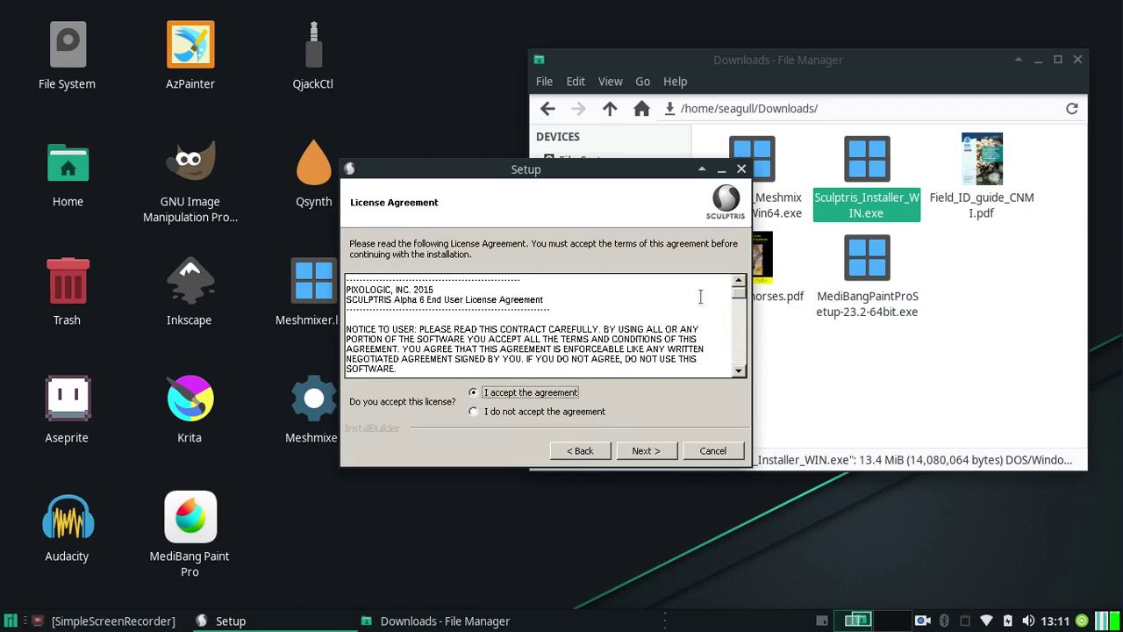
drag(741, 298, 741, 364)
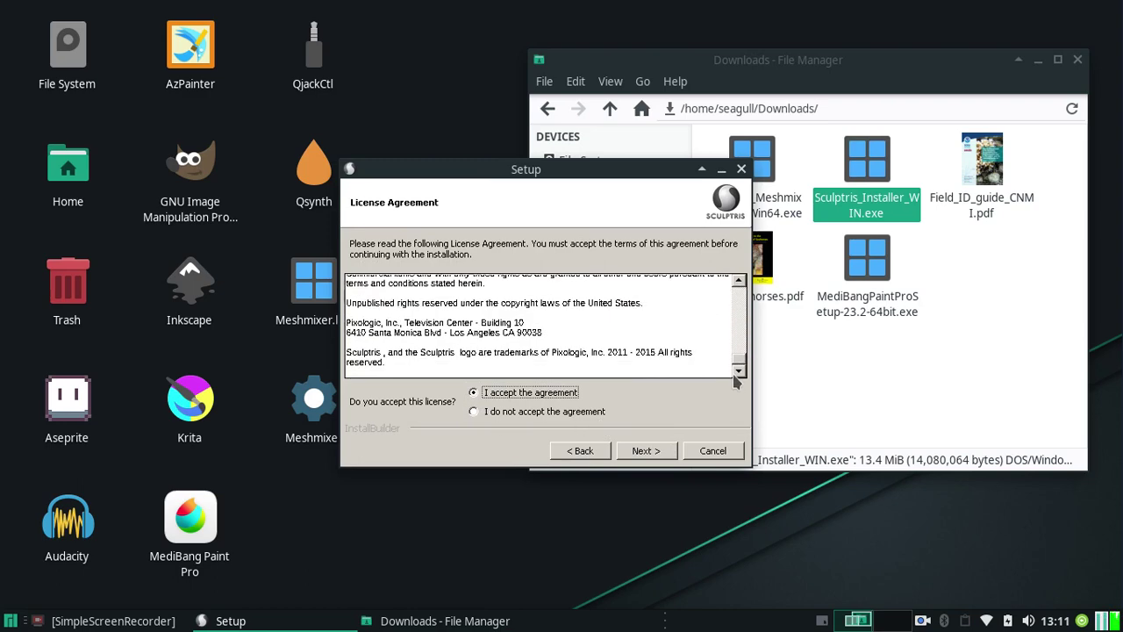
click(660, 452)
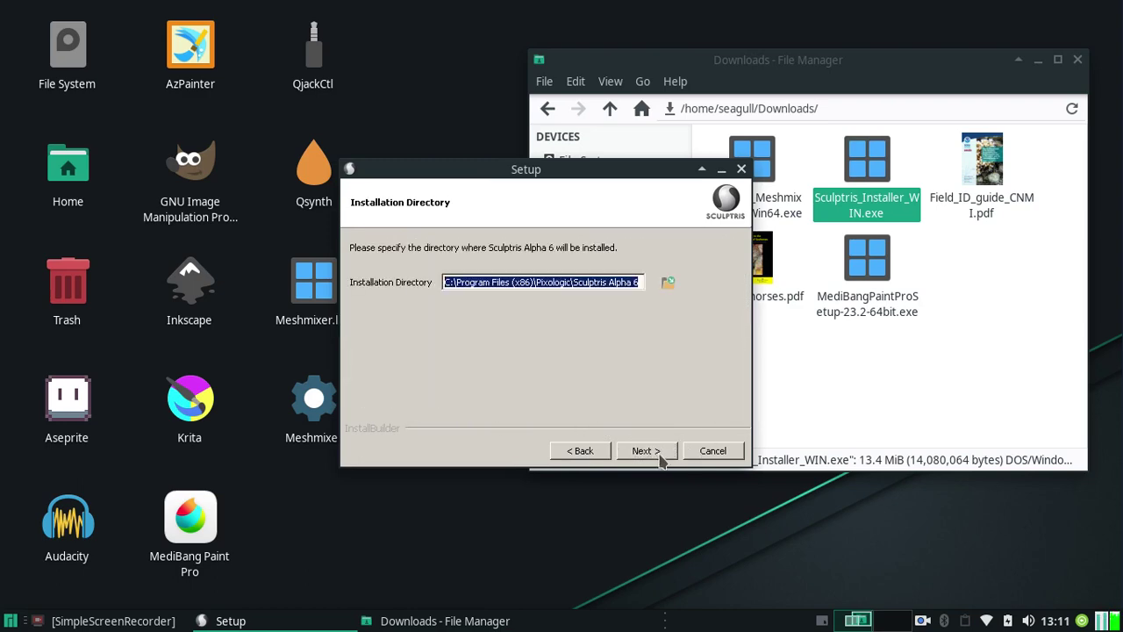
Step: Install Sculptris Alpha 6 in the default directory and finish the setup with opening the documentation turned off
click(662, 452)
click(659, 453)
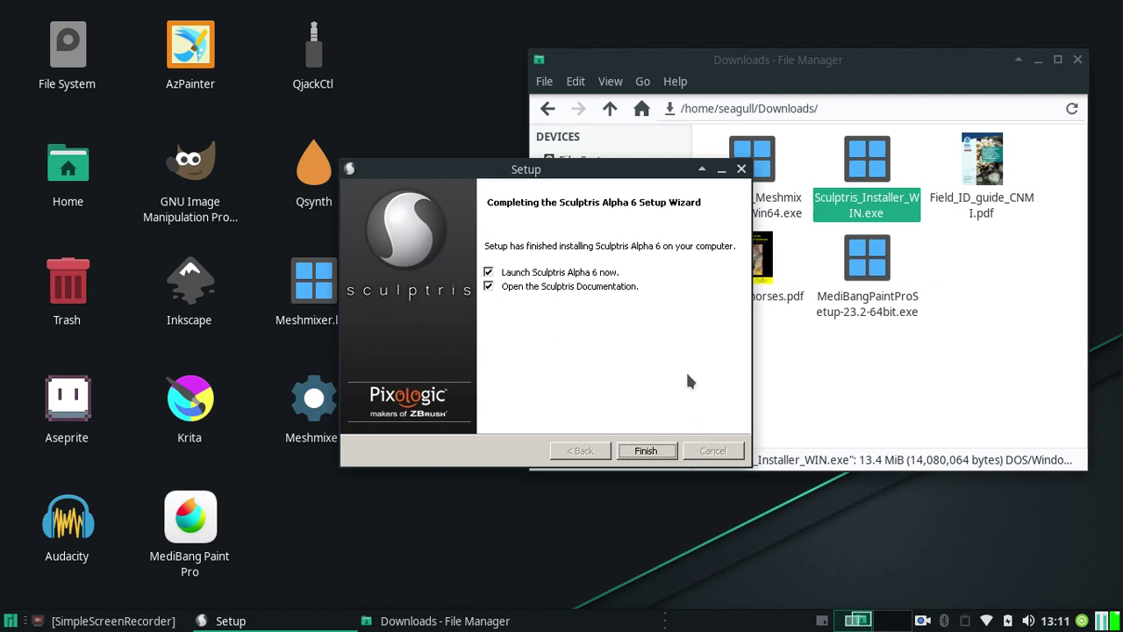
click(488, 288)
click(649, 450)
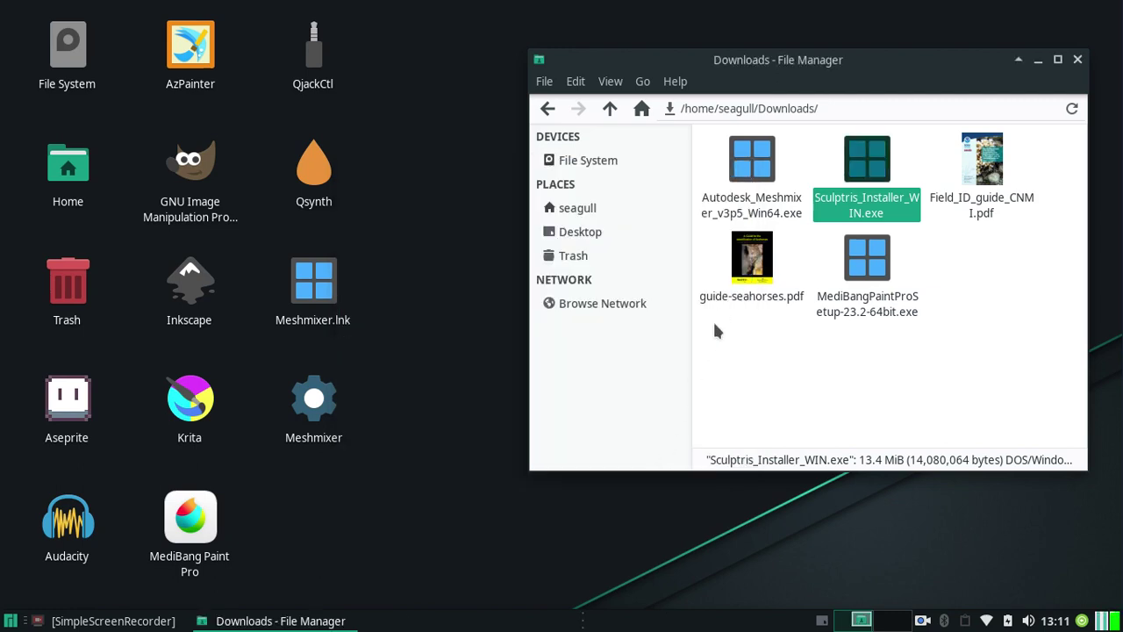
click(1033, 269)
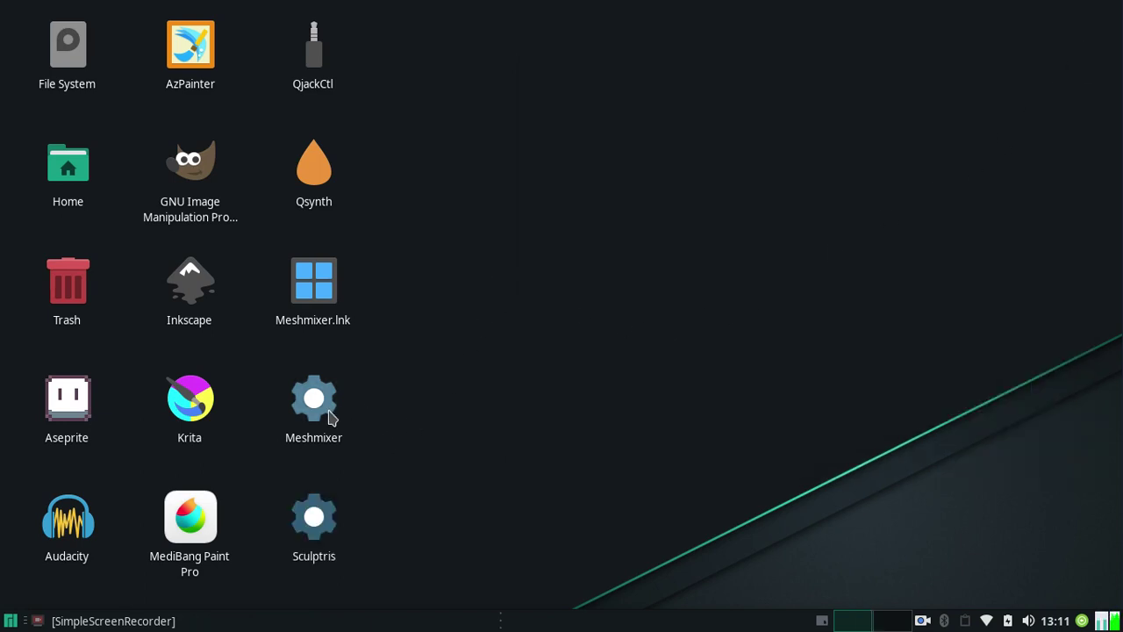
Step: Edit the Meshmixer desktop launcher to use the application icon 45B0_meshmixer.0 and save it
right_click(325, 409)
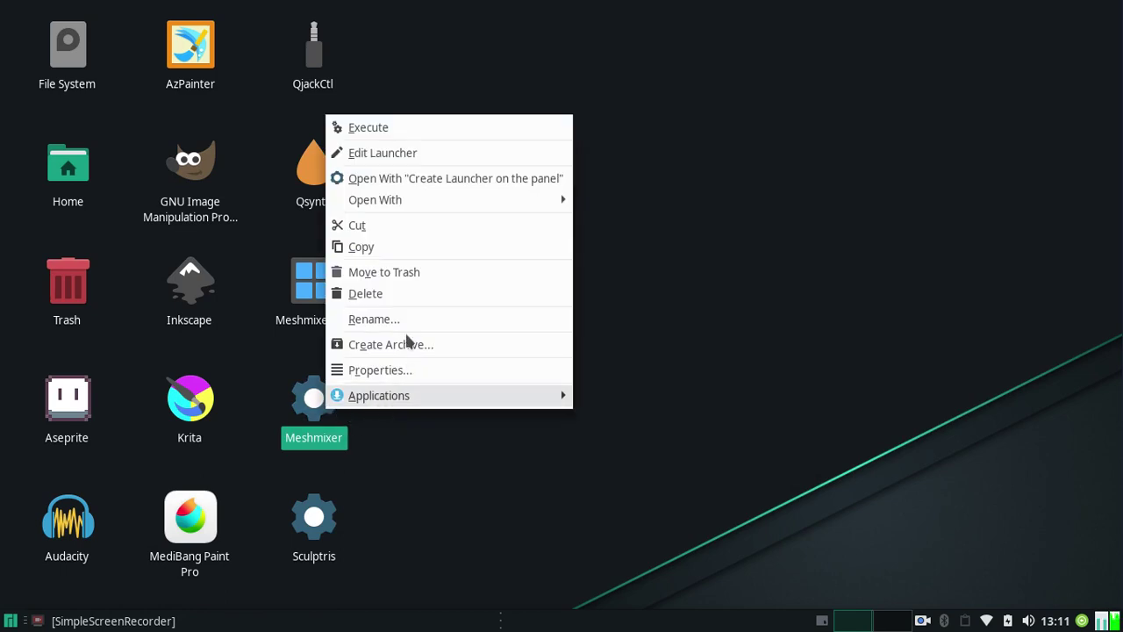
click(415, 154)
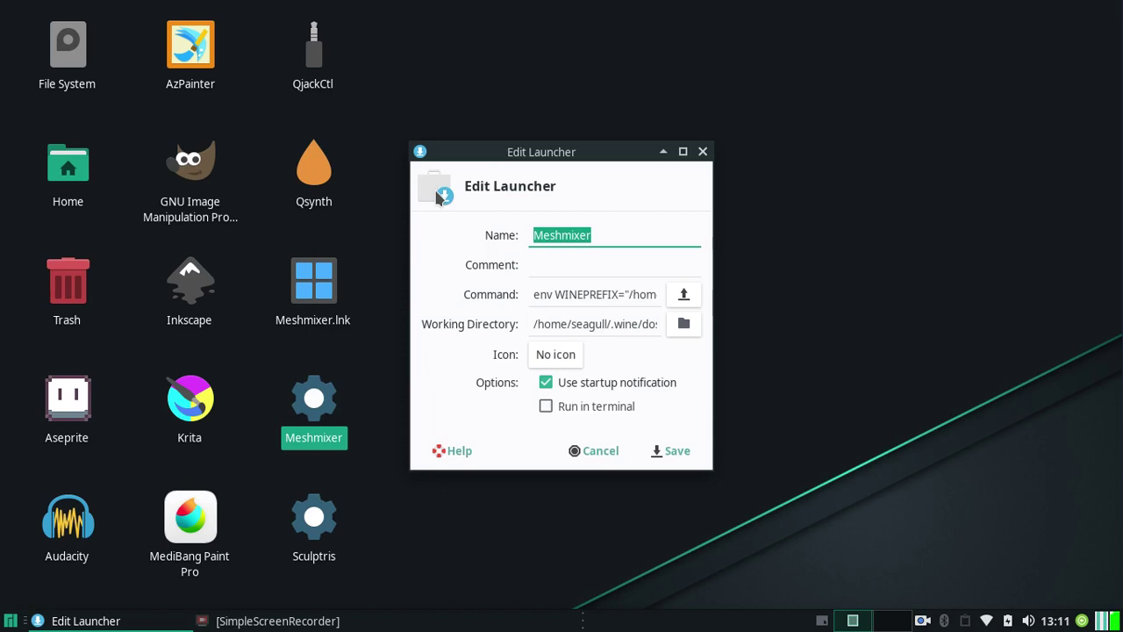
click(579, 361)
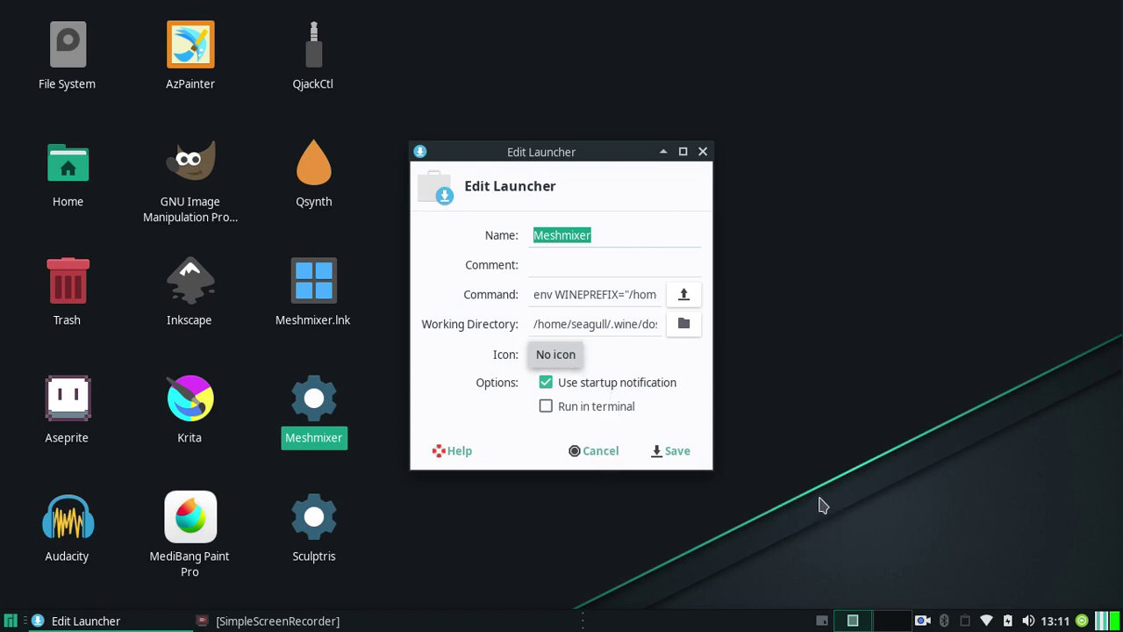
right_click(922, 620)
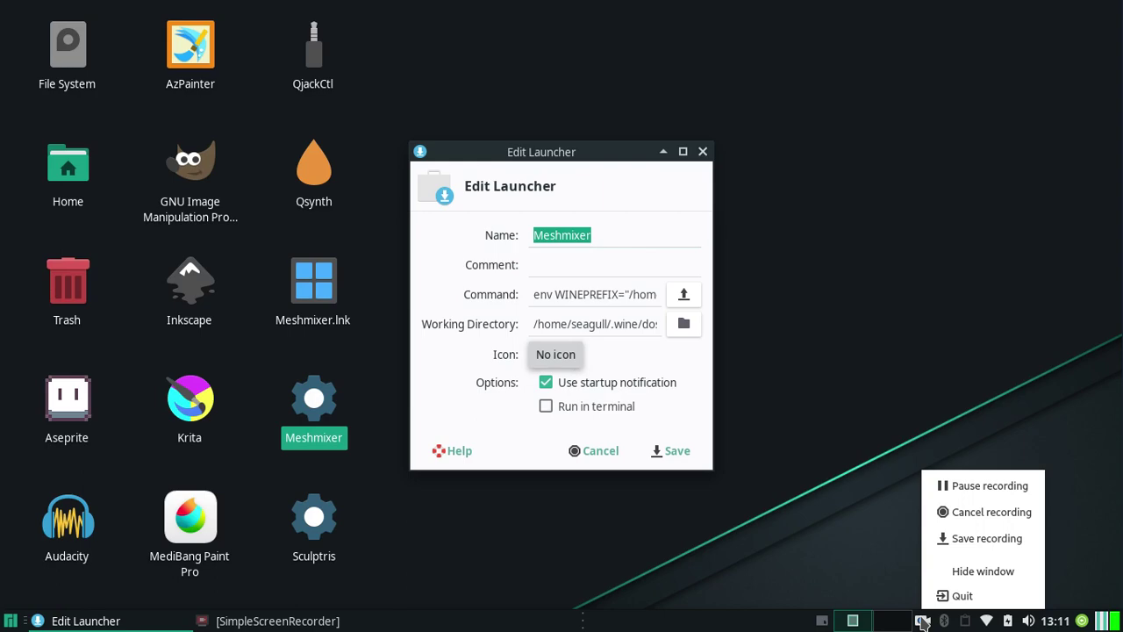
click(973, 496)
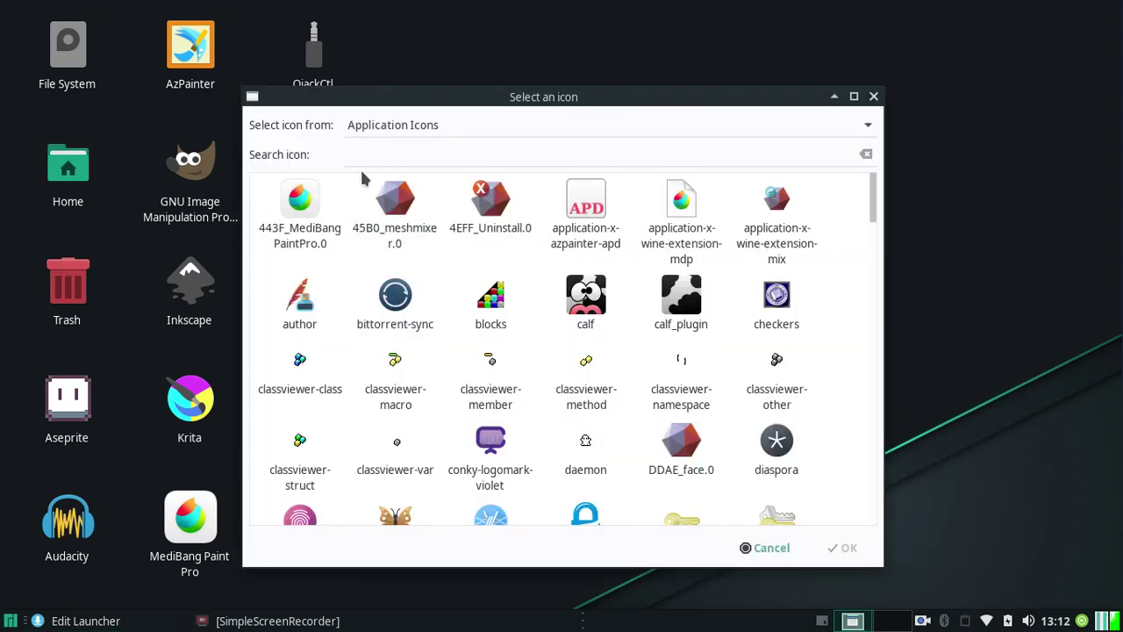
click(386, 207)
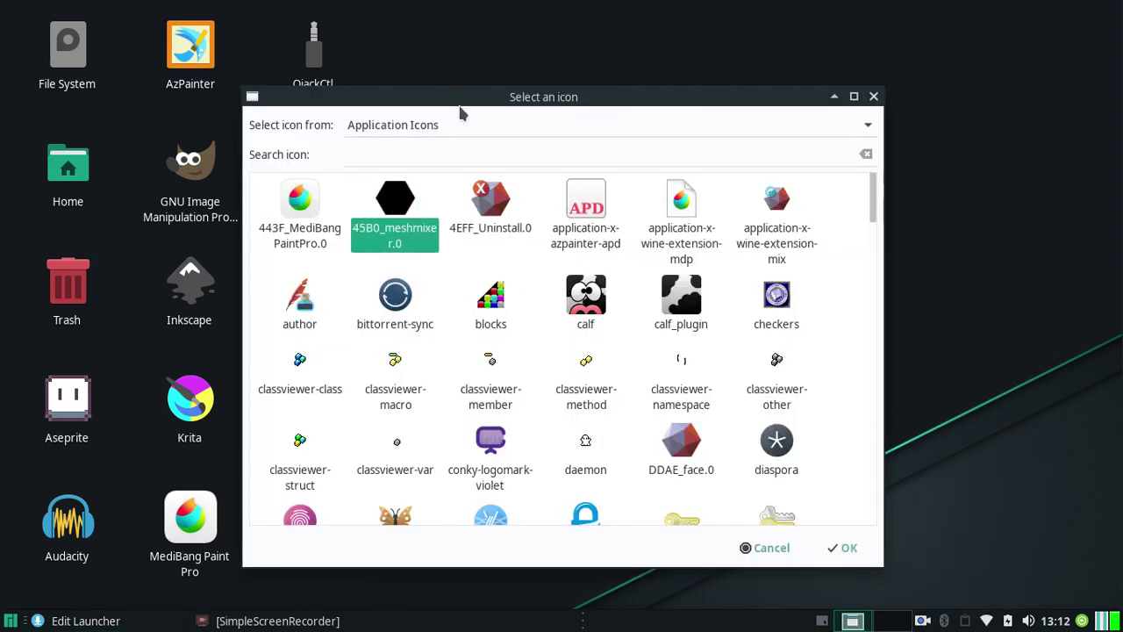
drag(467, 98, 613, 82)
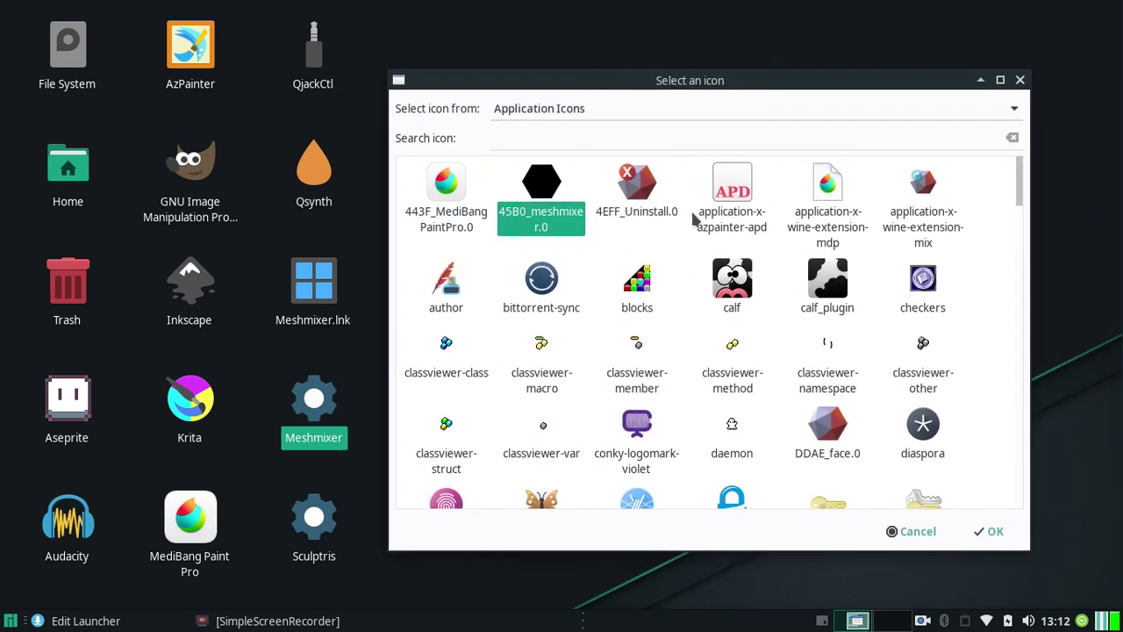
click(990, 532)
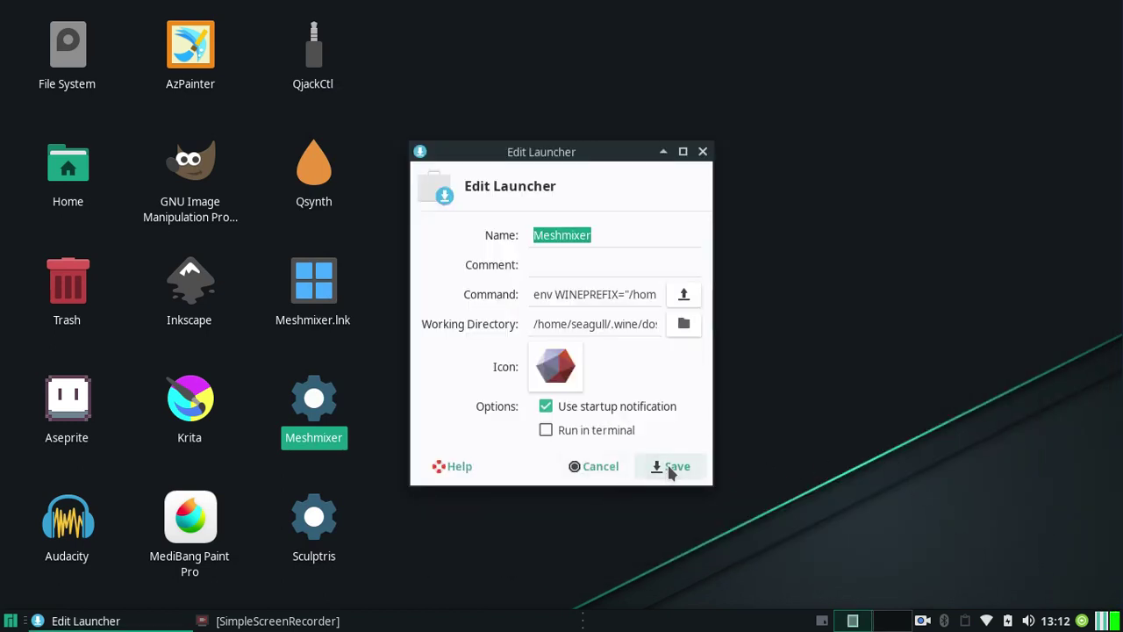
click(671, 469)
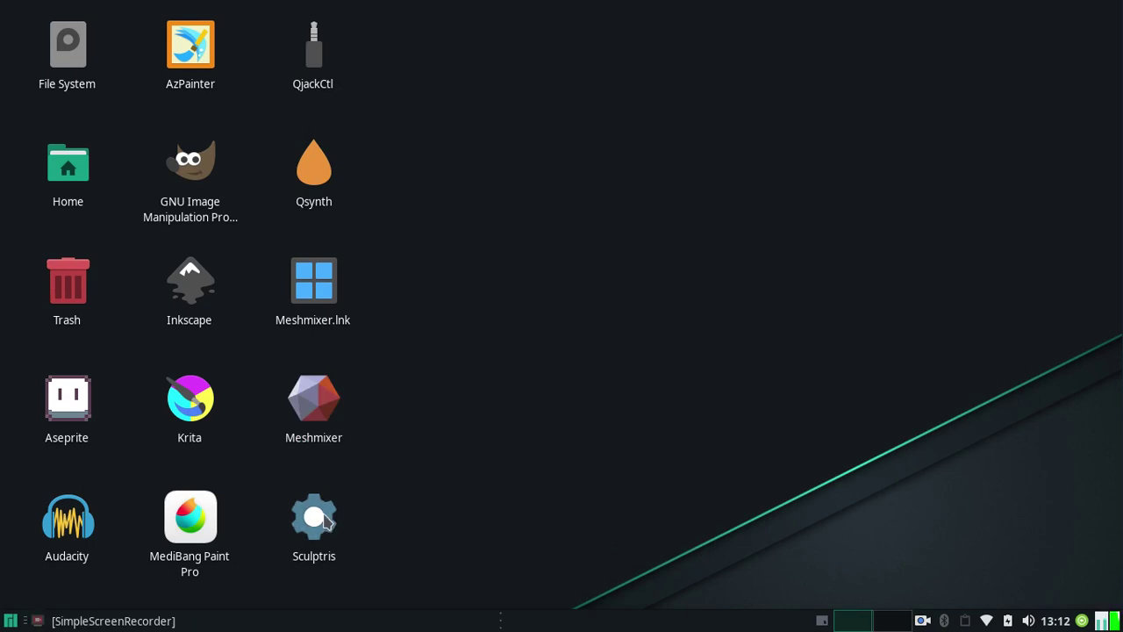
Step: Open the Sculptris desktop launcher for editing and start choosing its icon
right_click(324, 519)
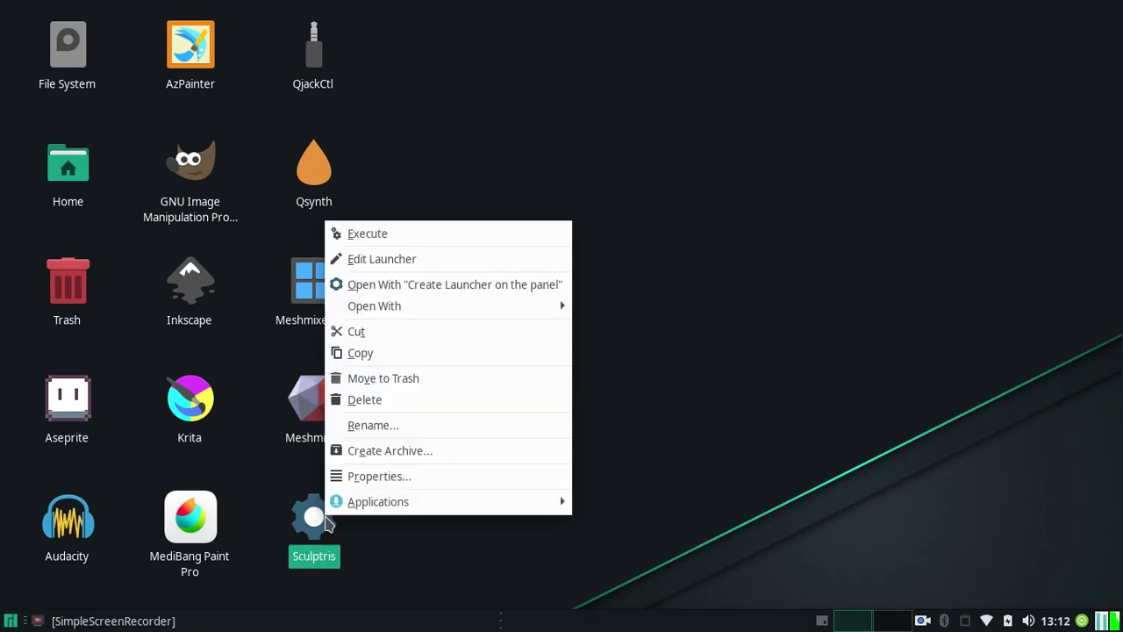
click(450, 259)
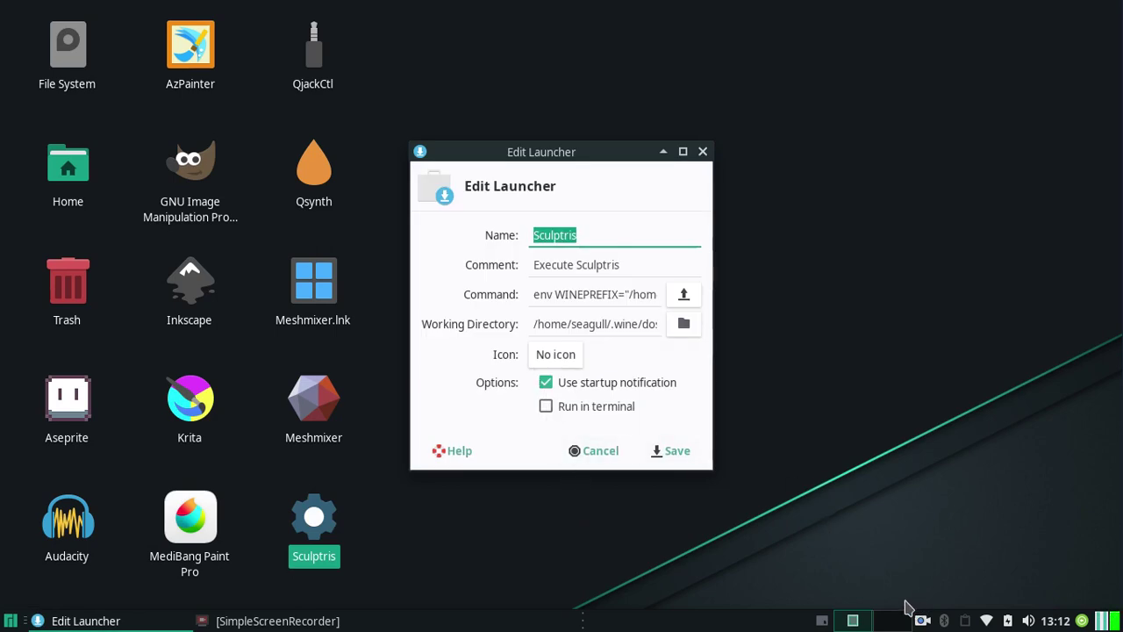
click(565, 355)
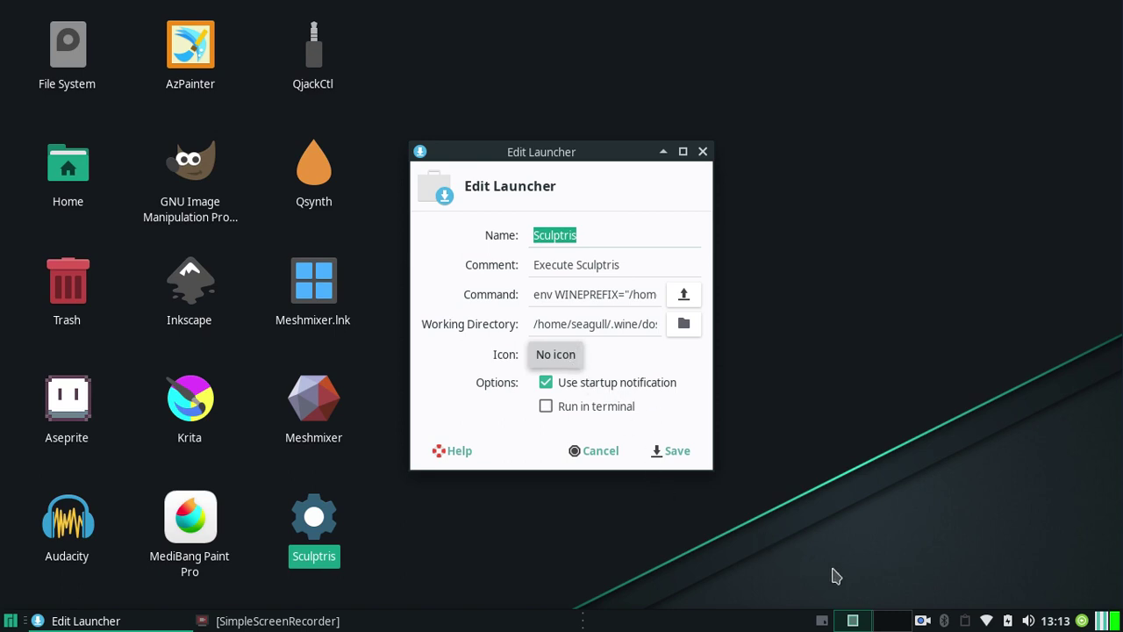
right_click(922, 621)
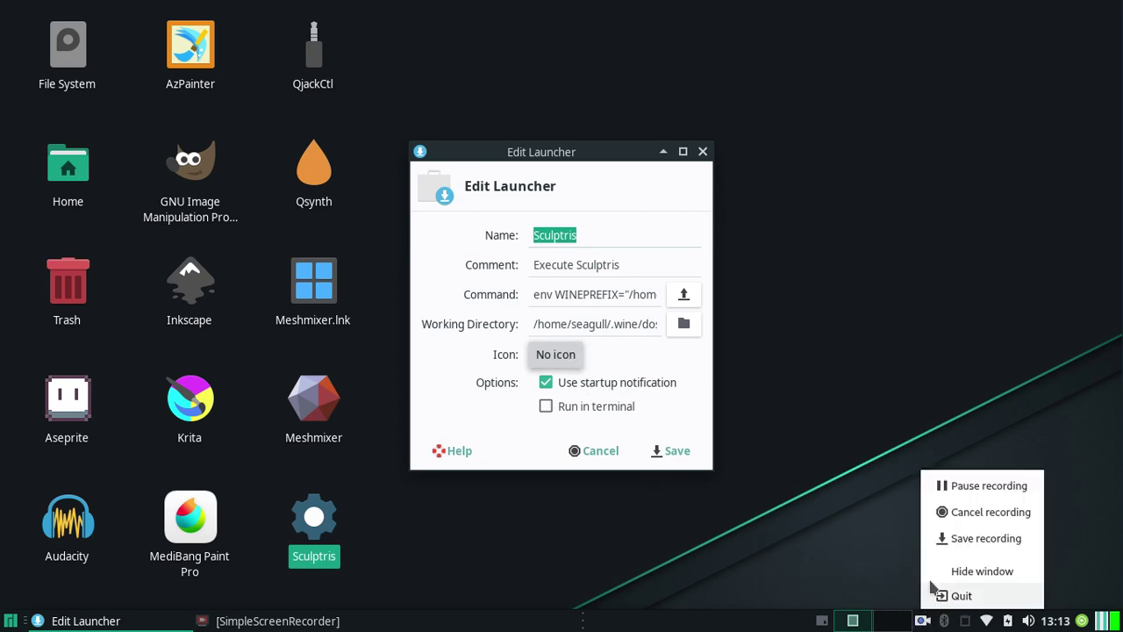
click(974, 488)
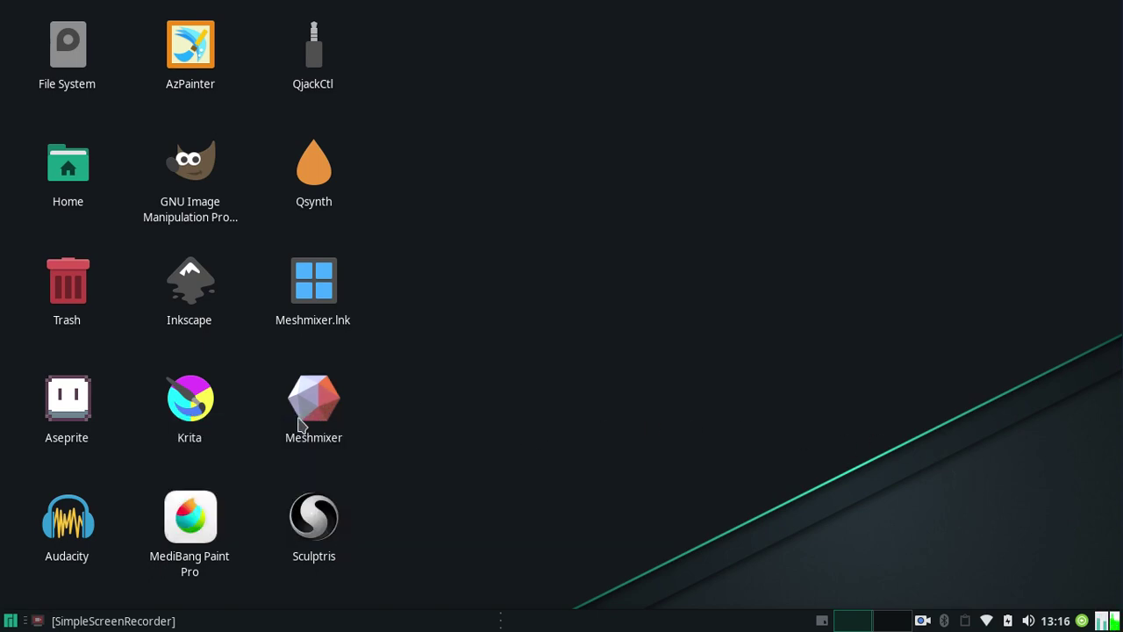
Step: Start Meshmixer from its desktop launcher, allowing the untrusted launcher, accepting the EULA and acknowledging the analytics notice
click(338, 414)
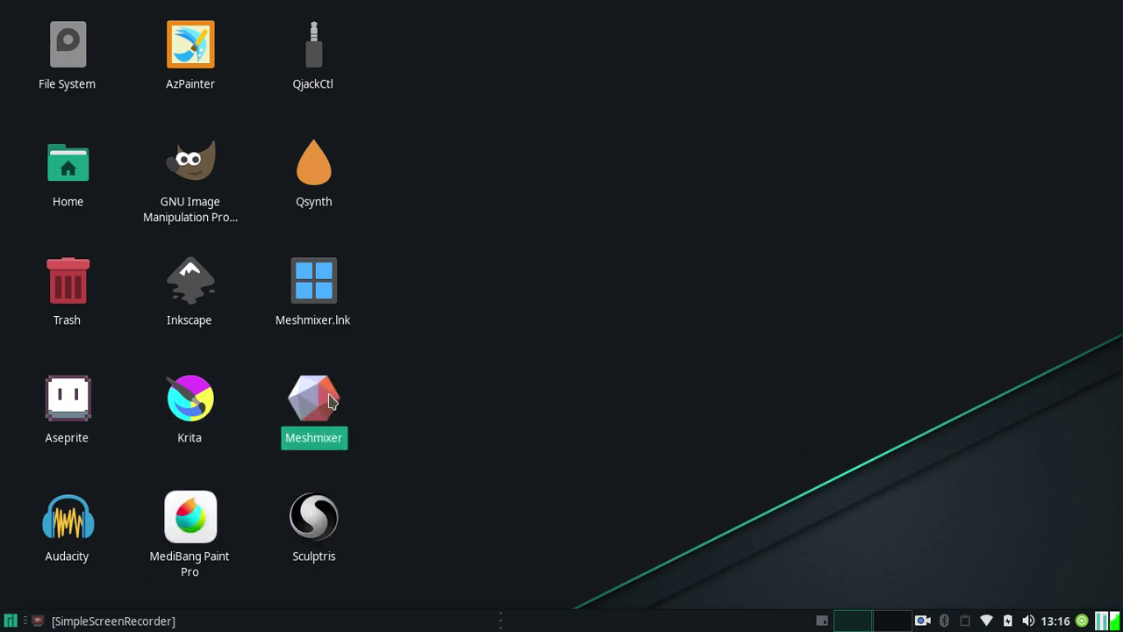
double_click(330, 402)
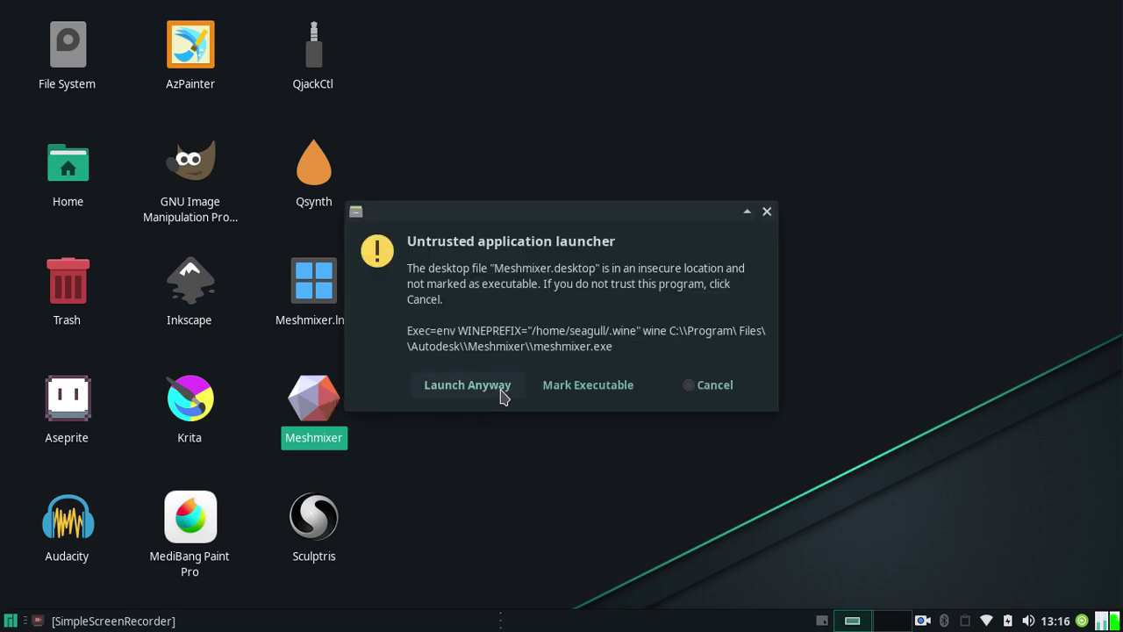
click(537, 394)
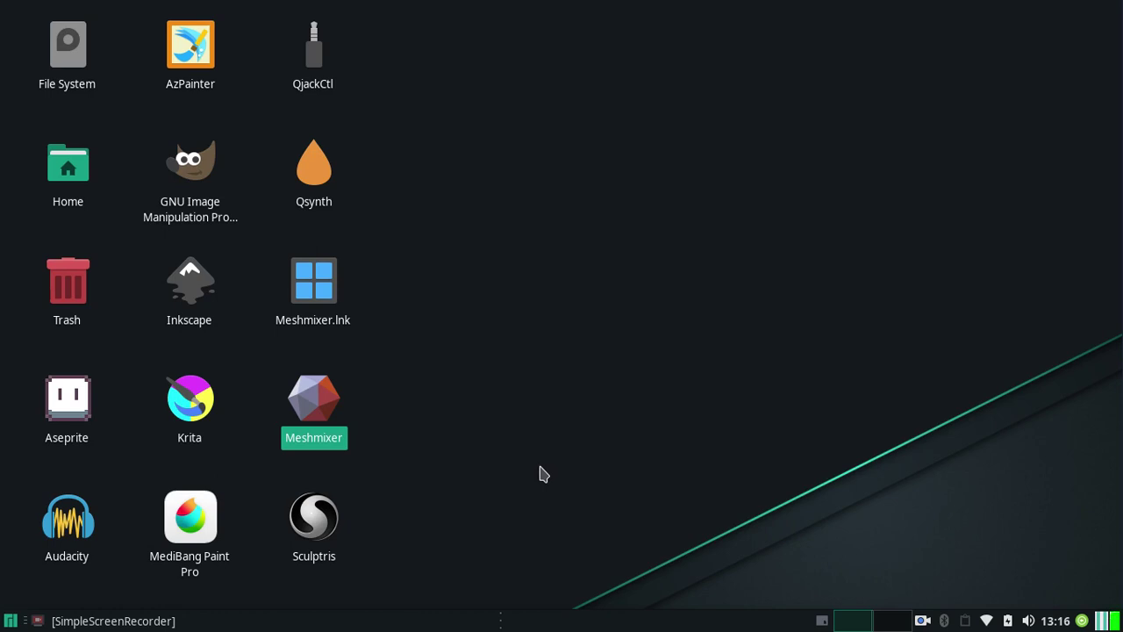
click(524, 474)
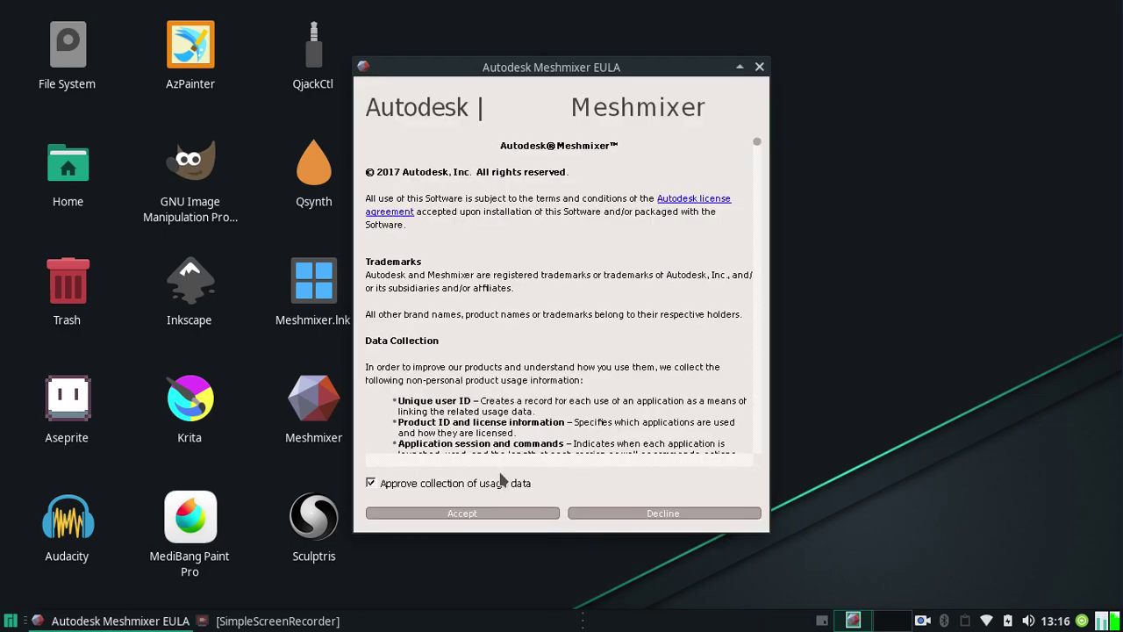
click(530, 516)
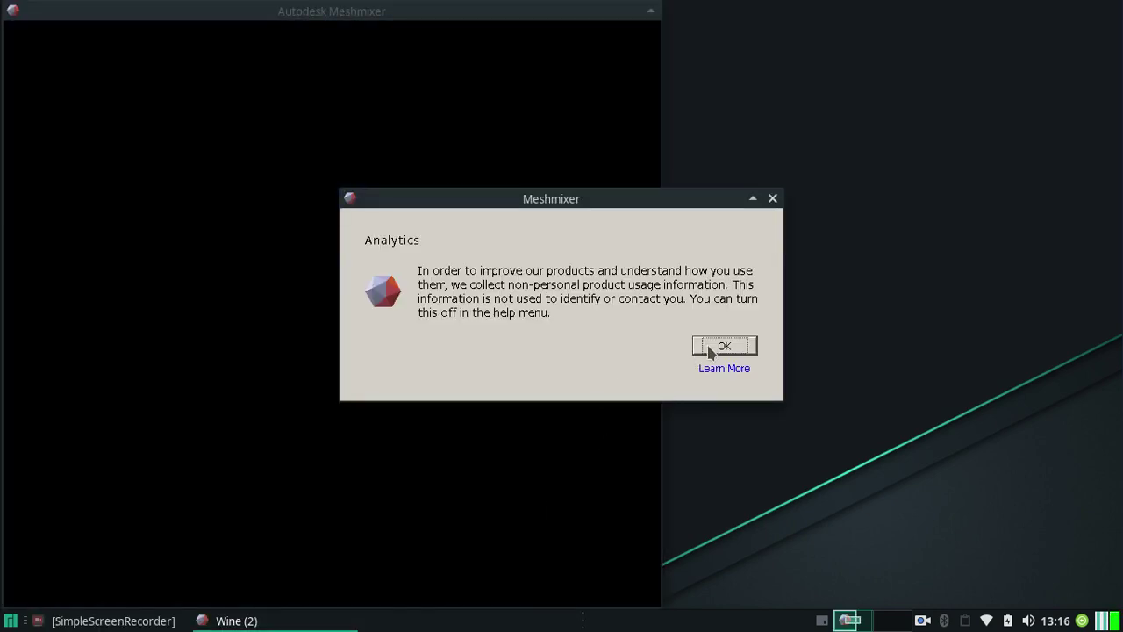
click(716, 344)
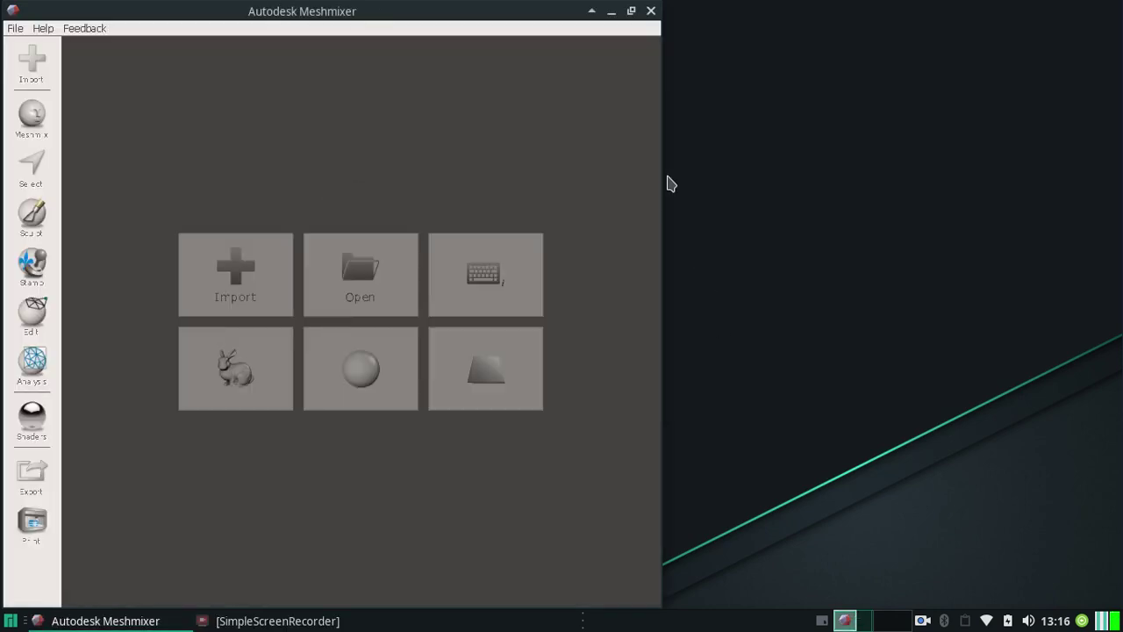
Step: Maximize the Meshmixer window, start a scene with the sphere mesh and activate the Sculpt tool
click(632, 11)
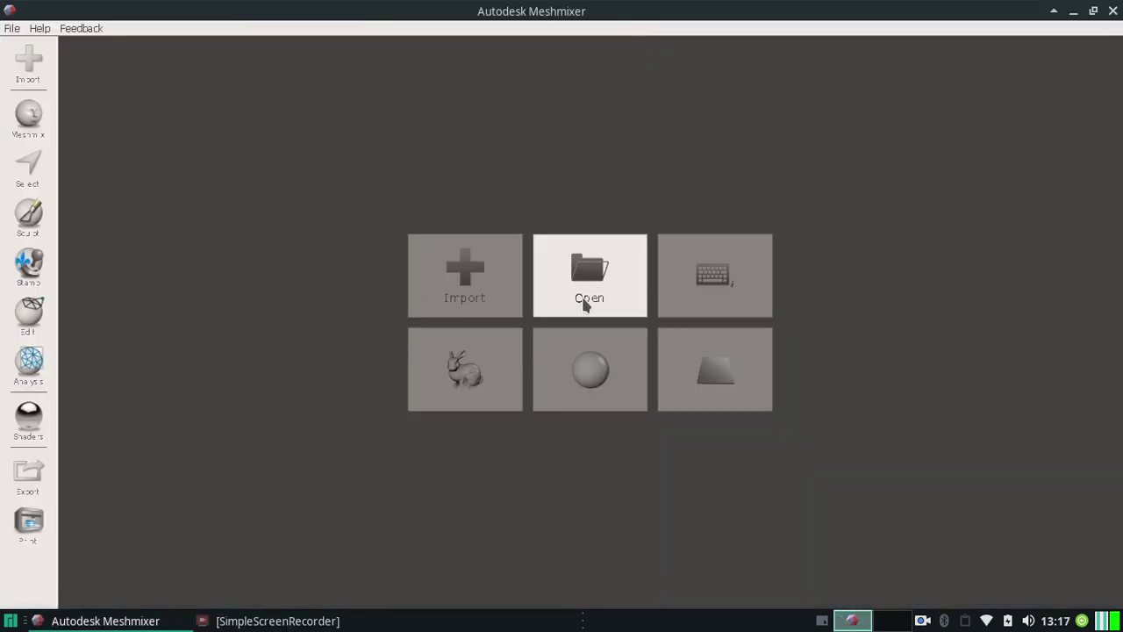
click(596, 381)
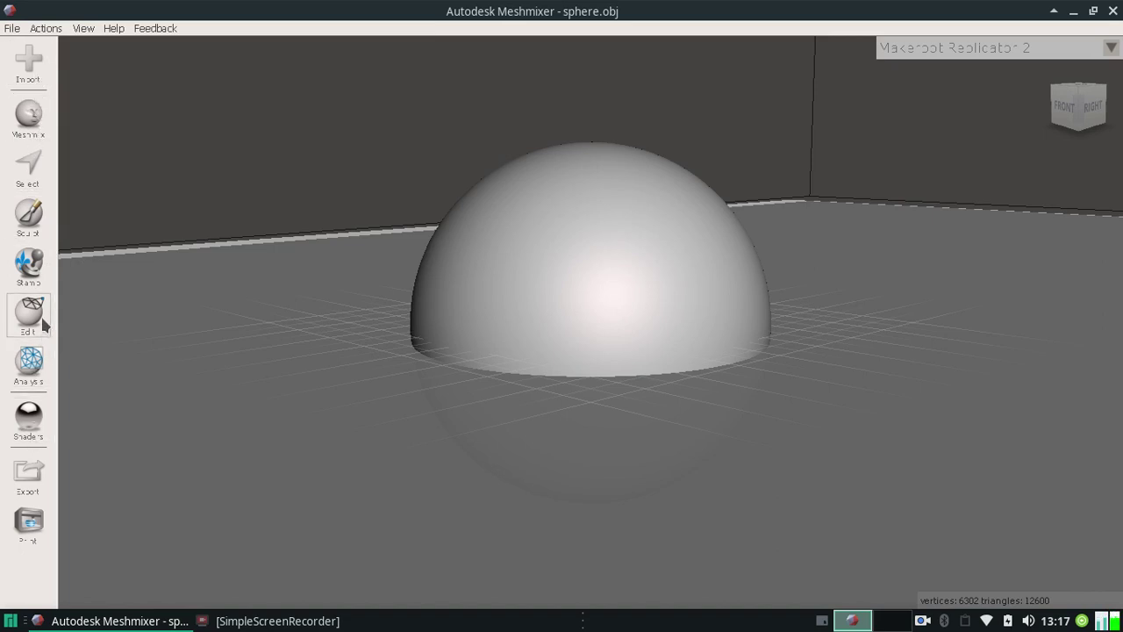
click(44, 230)
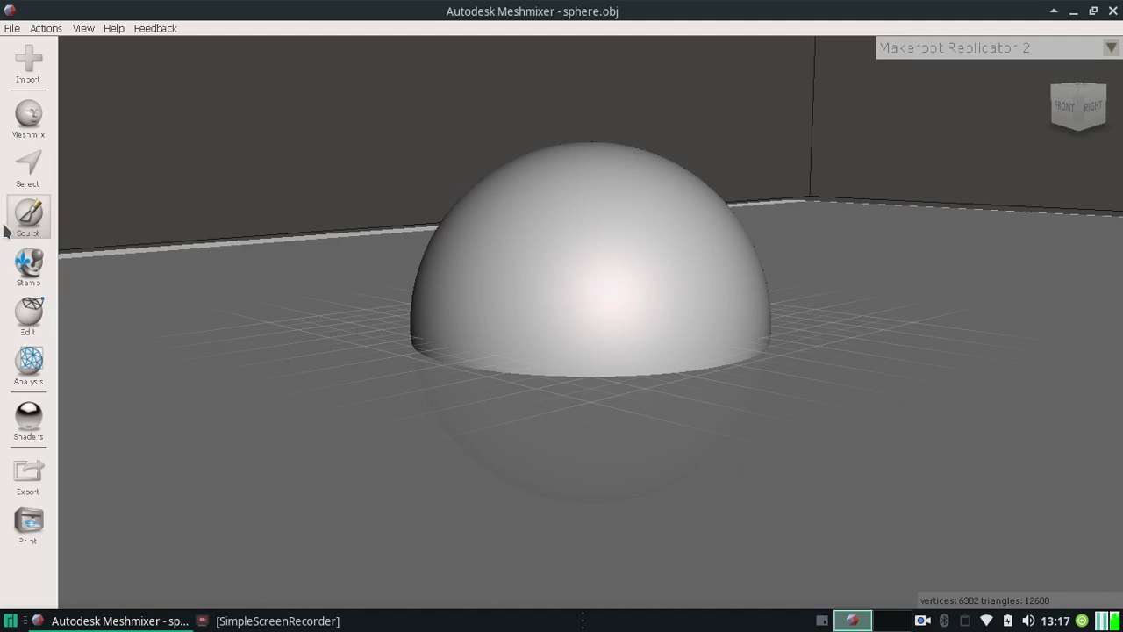
click(46, 216)
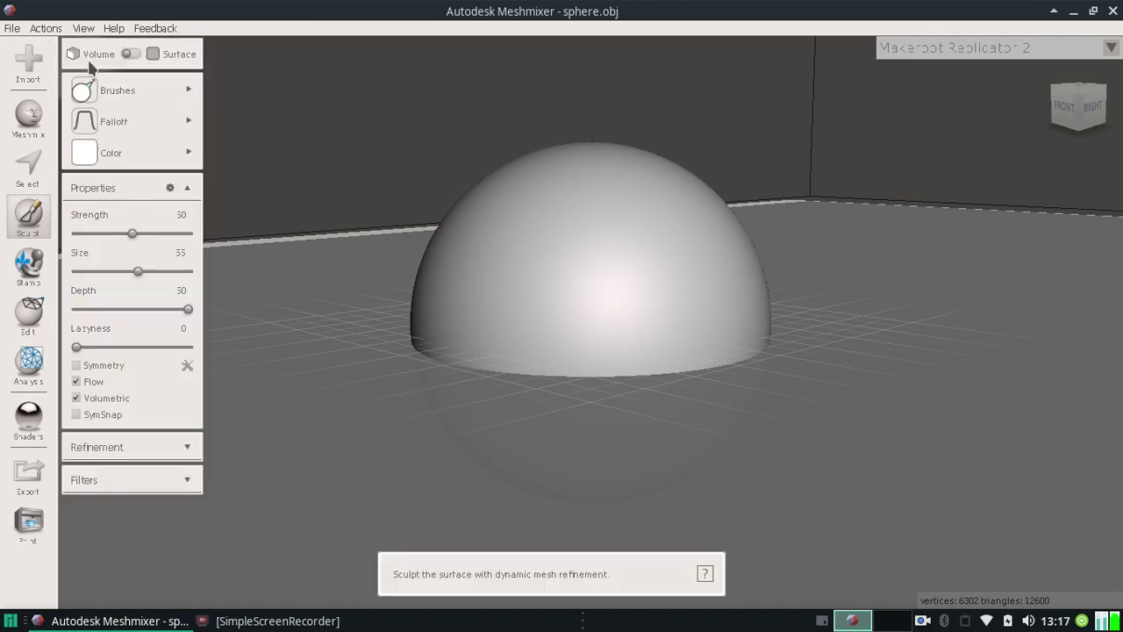
Step: Try the Drag brush on the front of the sphere and undo the stroke
mouse_move(153, 99)
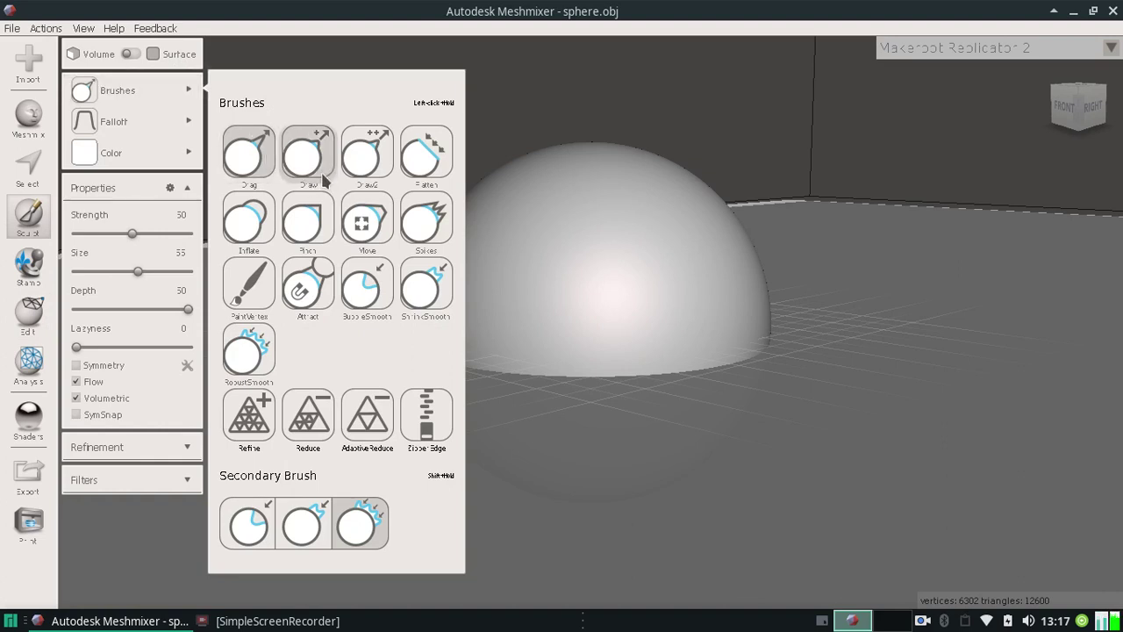
click(252, 168)
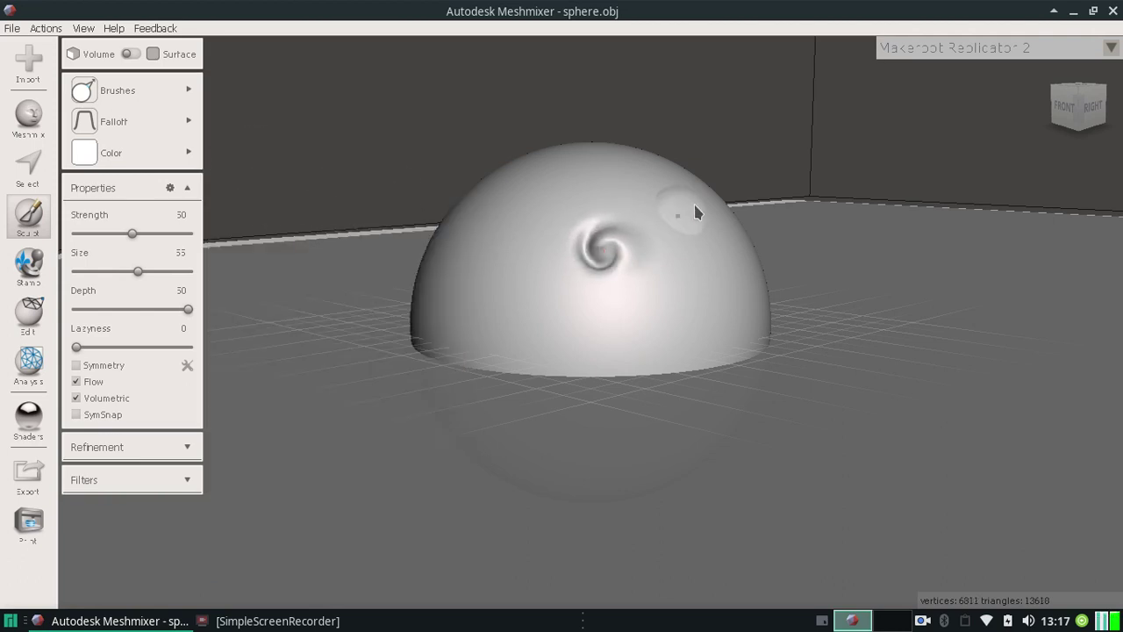
click(57, 30)
click(53, 44)
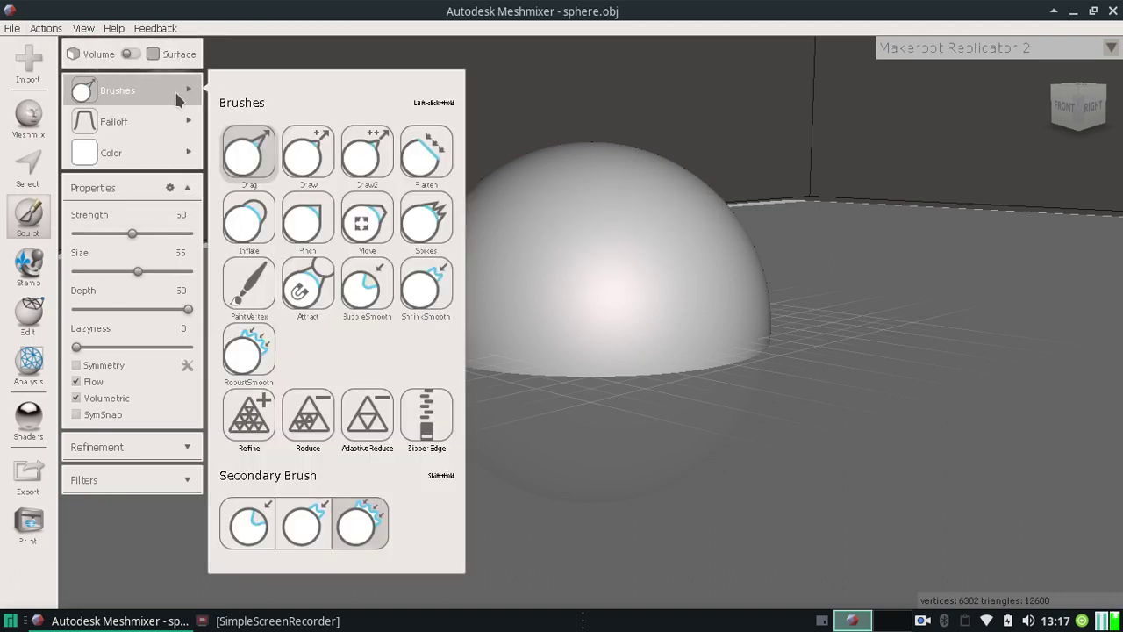
Step: Raise two bumps side by side on the front of the sphere with the Draw brush
click(339, 165)
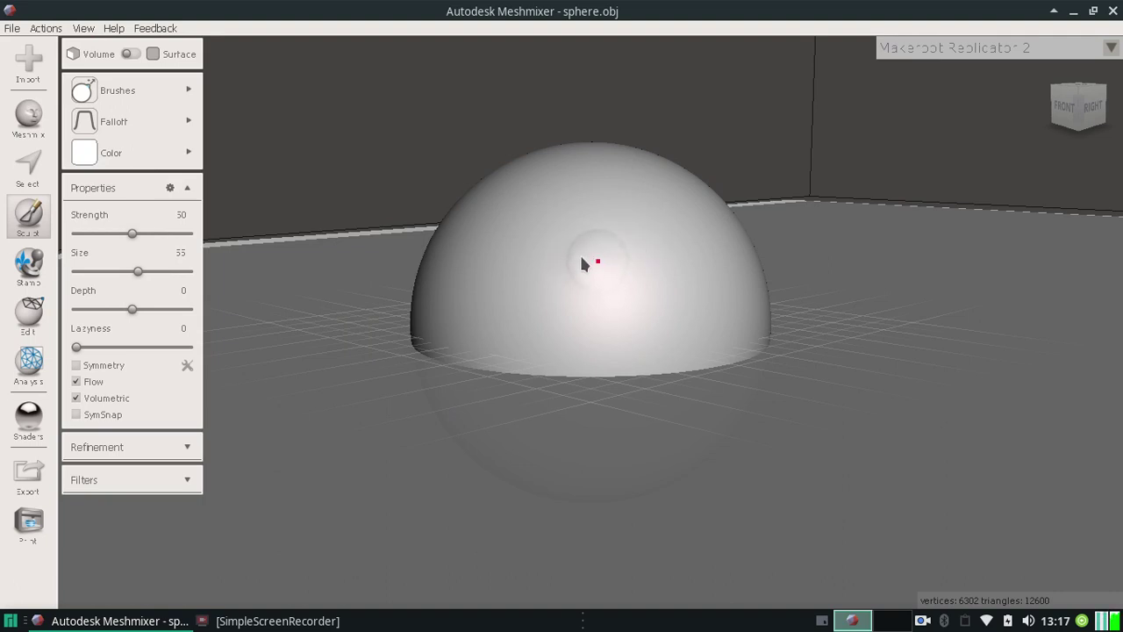
mouse_move(597, 265)
mouse_down()
mouse_move(598, 251)
mouse_move(571, 262)
mouse_move(600, 261)
mouse_up()
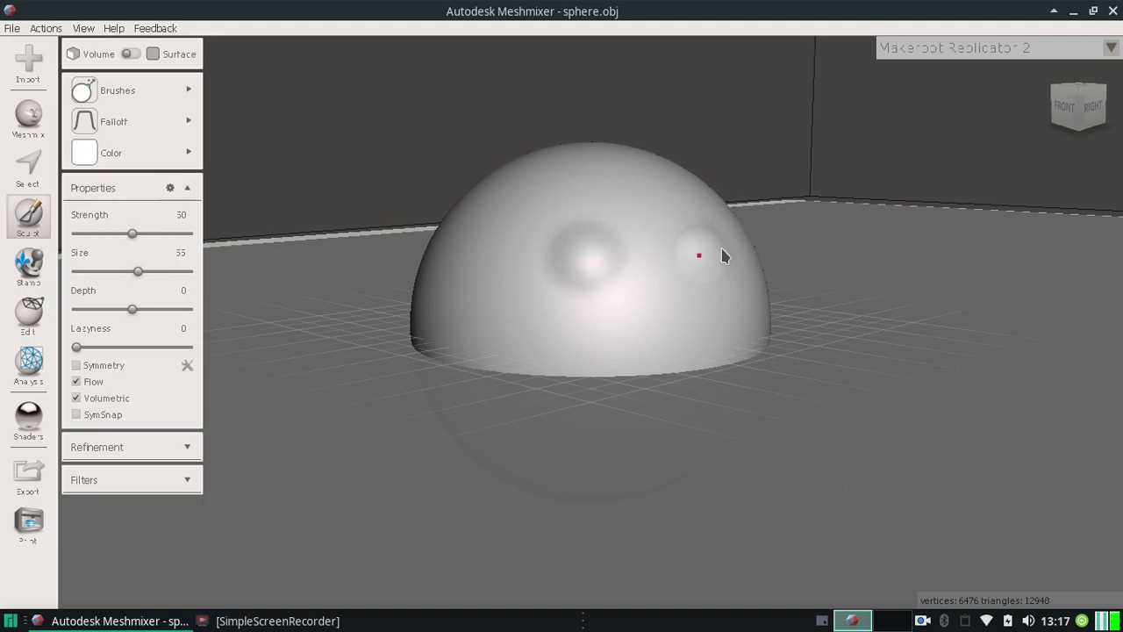
mouse_move(694, 249)
mouse_down()
mouse_move(714, 258)
mouse_move(722, 243)
mouse_move(705, 258)
mouse_move(727, 262)
mouse_up()
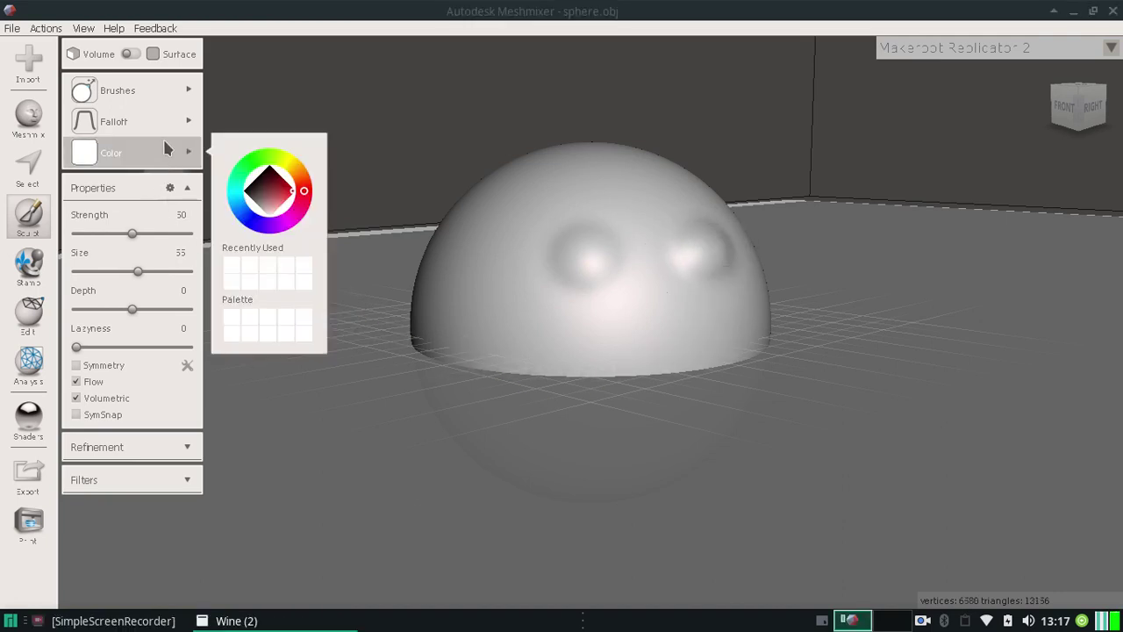
Step: Sculpt over the front of the sphere with the Draw brush, using the wide rounded falloff and size 100
mouse_move(173, 129)
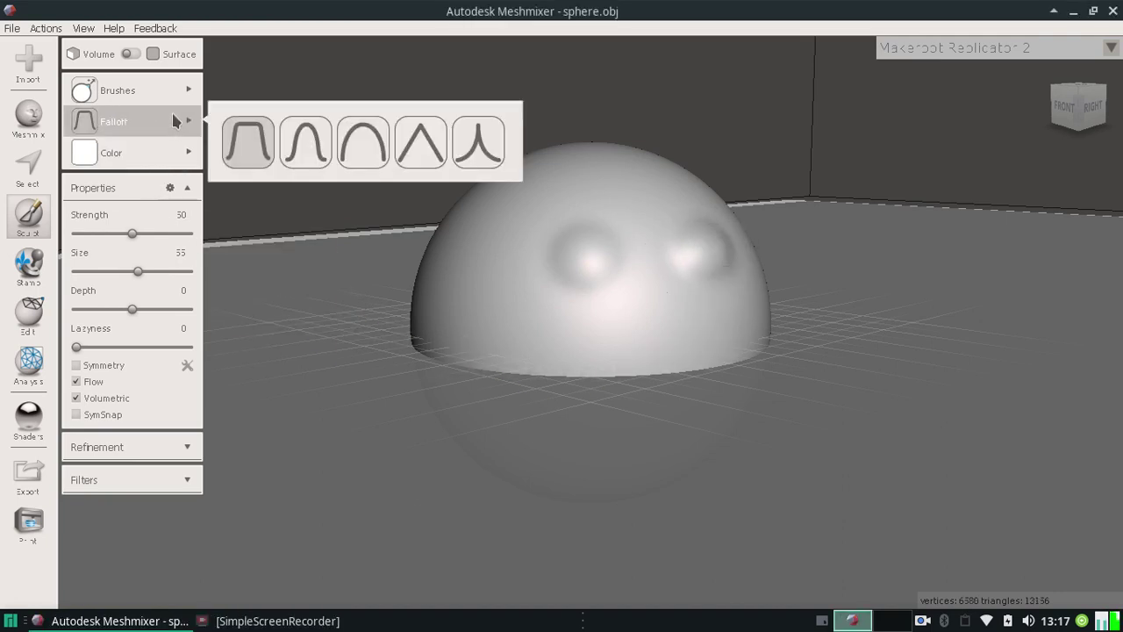
click(354, 147)
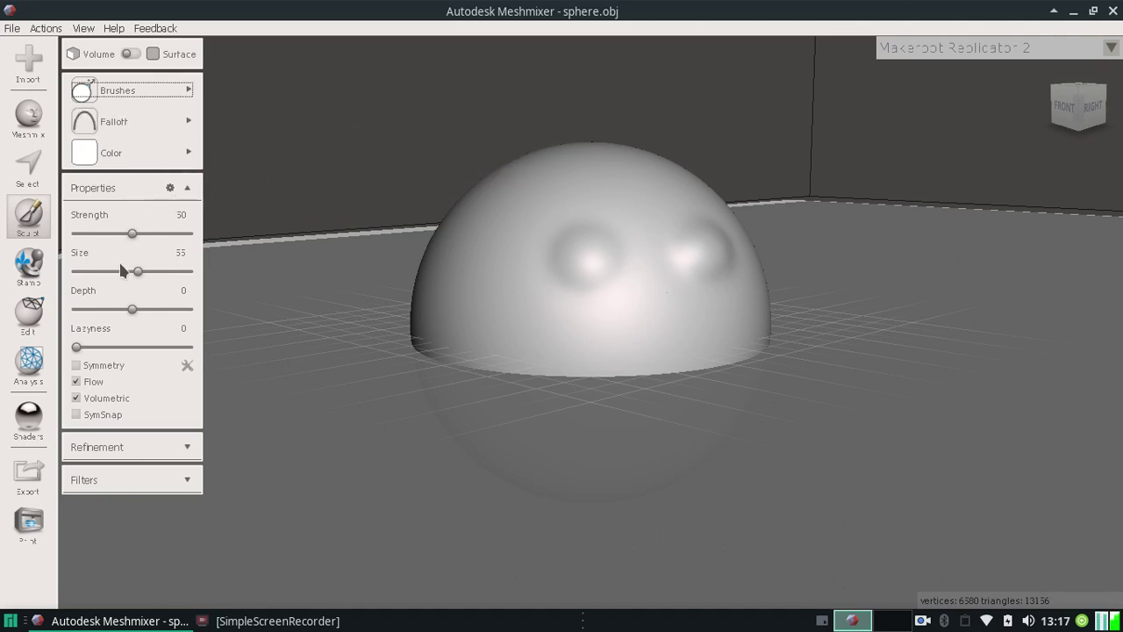
drag(143, 270, 211, 272)
mouse_move(651, 298)
mouse_down()
mouse_move(610, 296)
mouse_move(695, 296)
mouse_move(626, 309)
mouse_move(663, 303)
mouse_move(674, 321)
mouse_move(587, 325)
mouse_move(671, 330)
mouse_move(710, 314)
mouse_move(627, 333)
mouse_move(673, 321)
mouse_move(635, 326)
mouse_move(659, 316)
mouse_move(687, 323)
mouse_move(749, 459)
mouse_up()
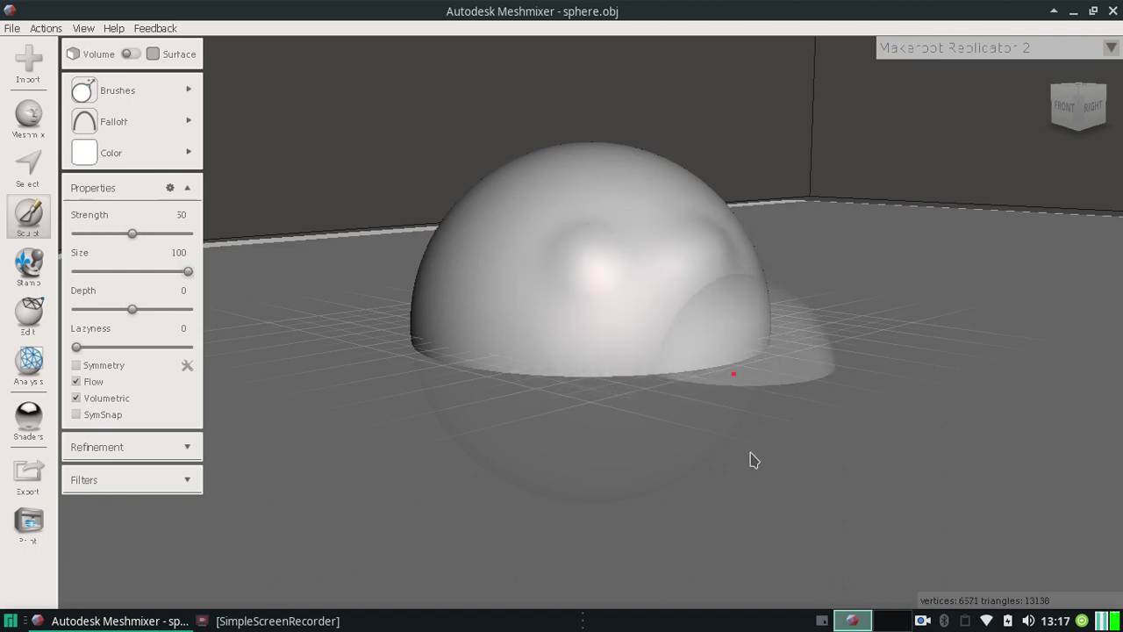
Step: Try Draw strokes on the lower front of the sphere with size 64 and strength 100, and undo them
click(147, 271)
drag(133, 235, 189, 235)
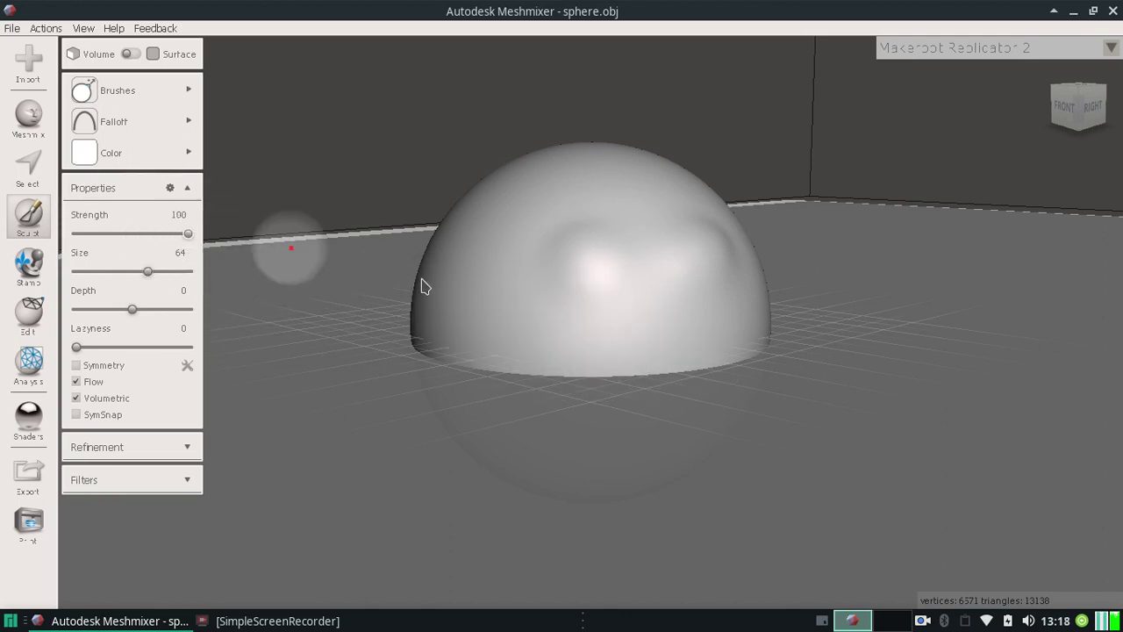
mouse_move(722, 322)
mouse_down()
mouse_move(549, 344)
mouse_move(568, 347)
mouse_move(689, 335)
mouse_move(542, 330)
mouse_move(742, 308)
mouse_up()
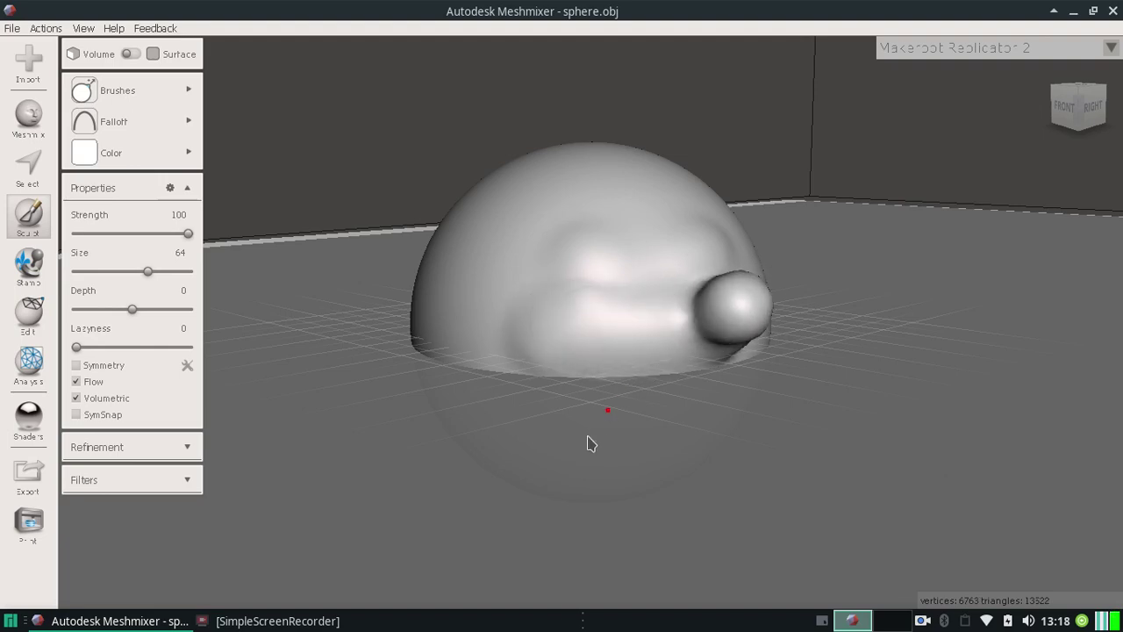
click(44, 28)
click(83, 42)
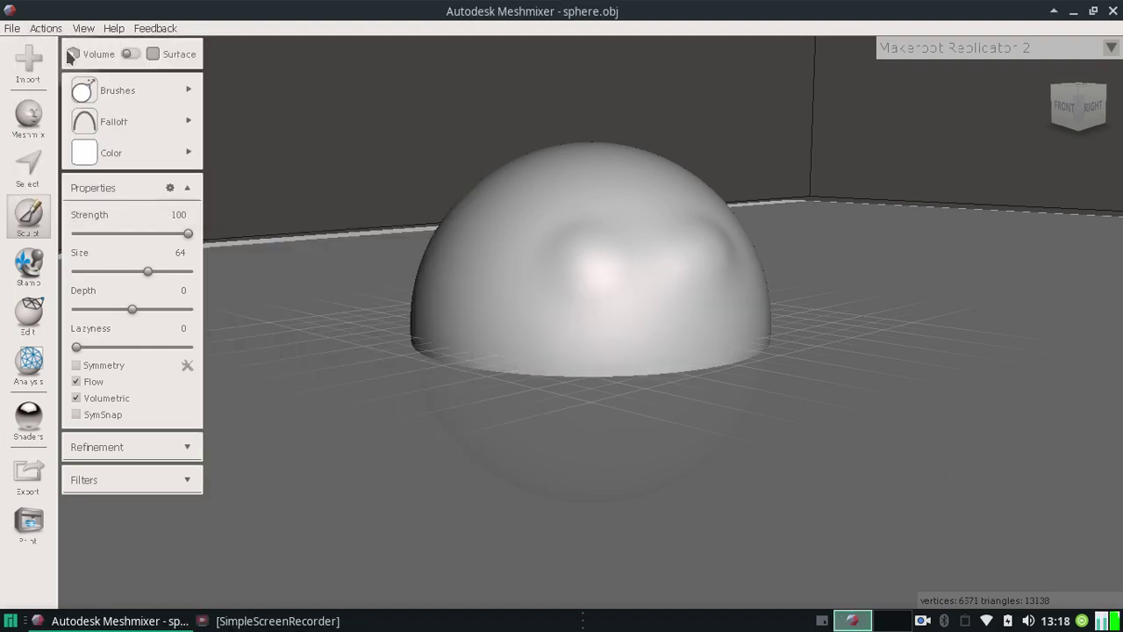
Step: Adjust the Draw brush to size 51 and strength 100
click(155, 234)
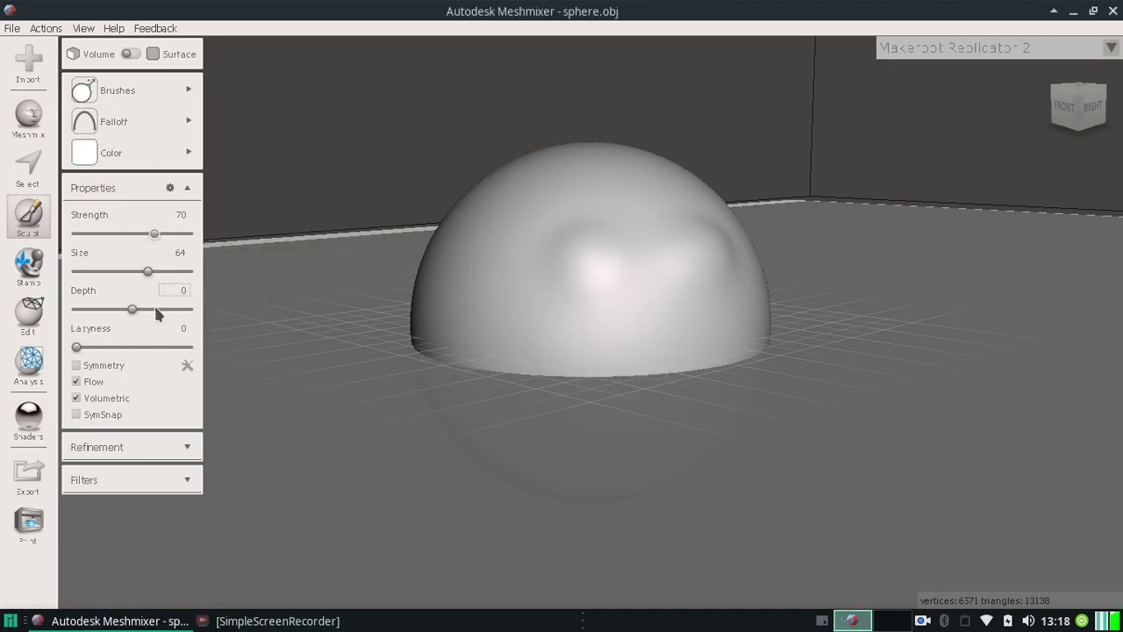
drag(147, 271, 179, 271)
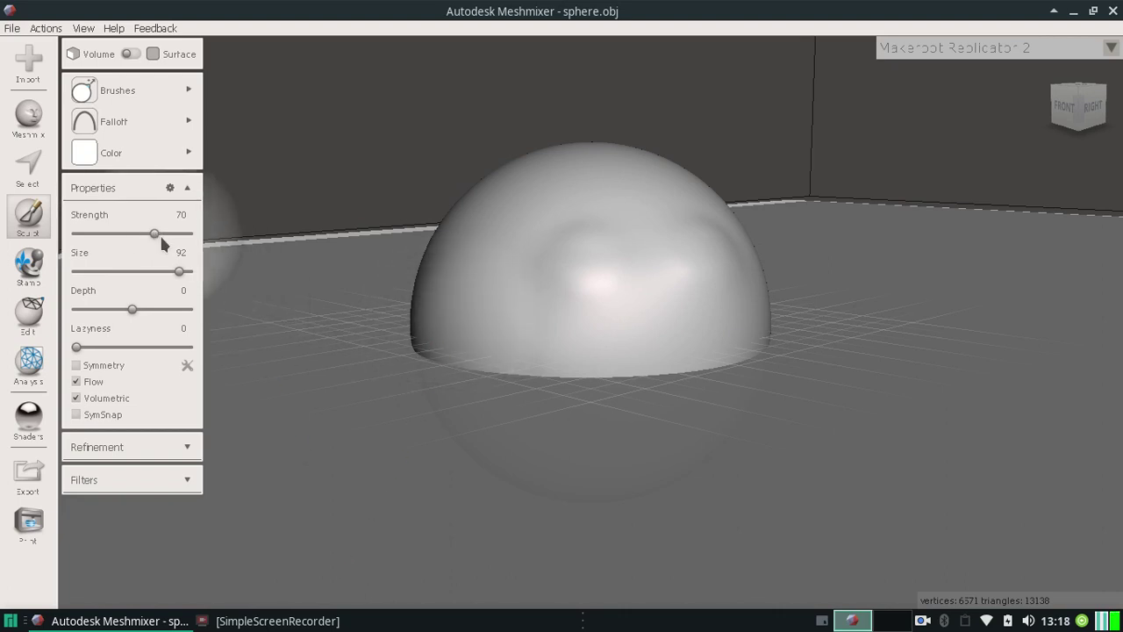
drag(176, 274, 137, 277)
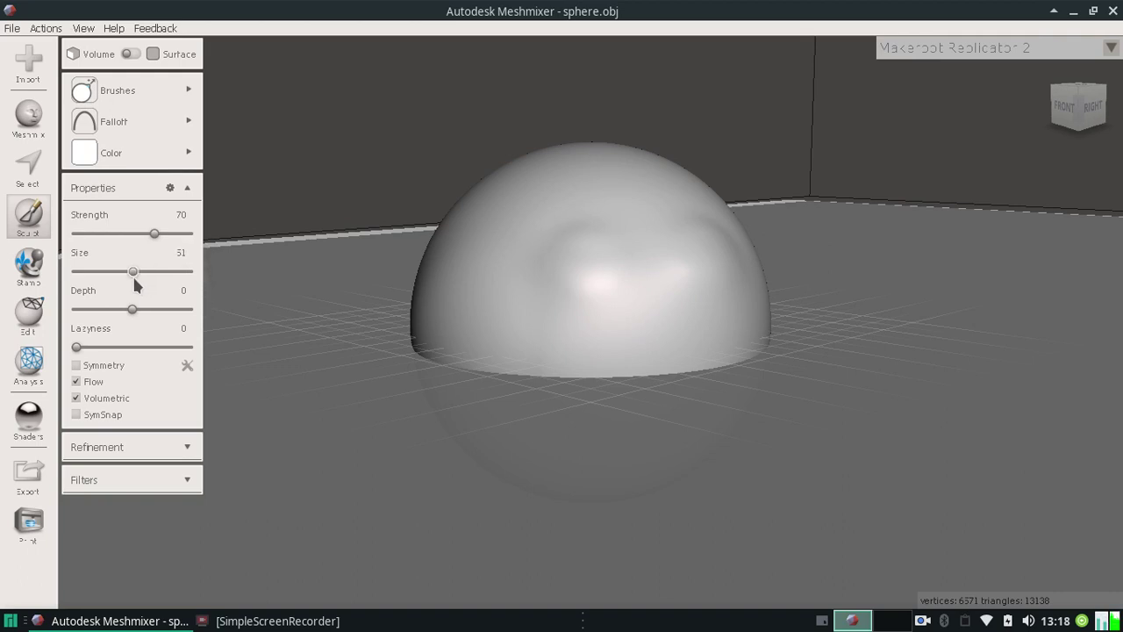
drag(155, 232, 219, 233)
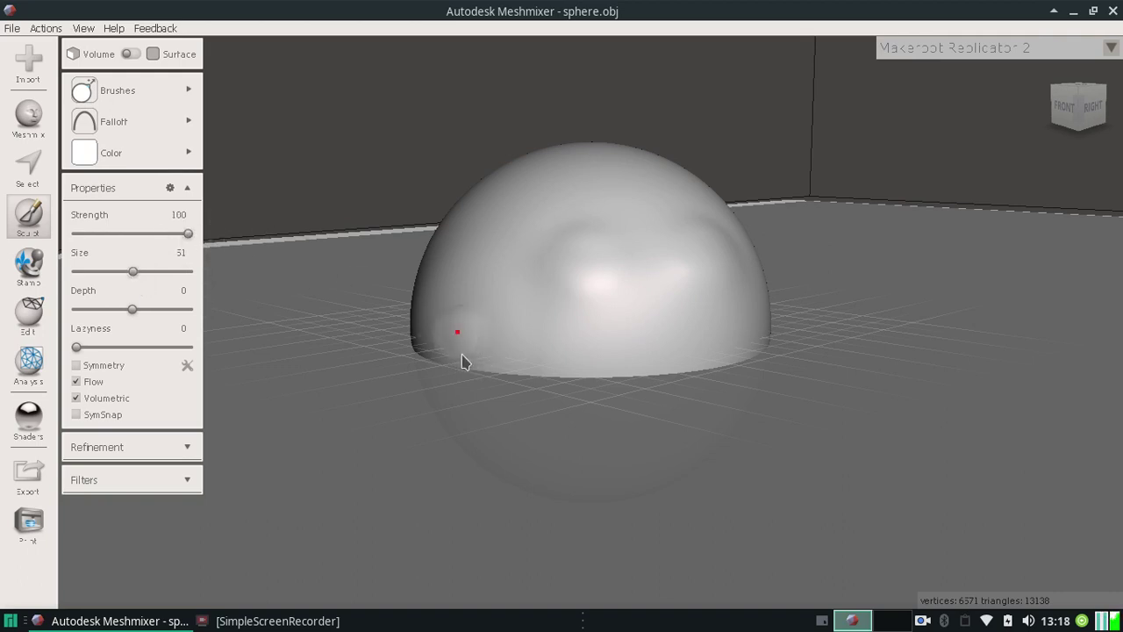
Step: Try a Draw stroke at the lower front edge of the sphere and undo it
mouse_move(471, 351)
mouse_down()
mouse_move(462, 369)
mouse_move(497, 386)
mouse_move(494, 371)
mouse_up()
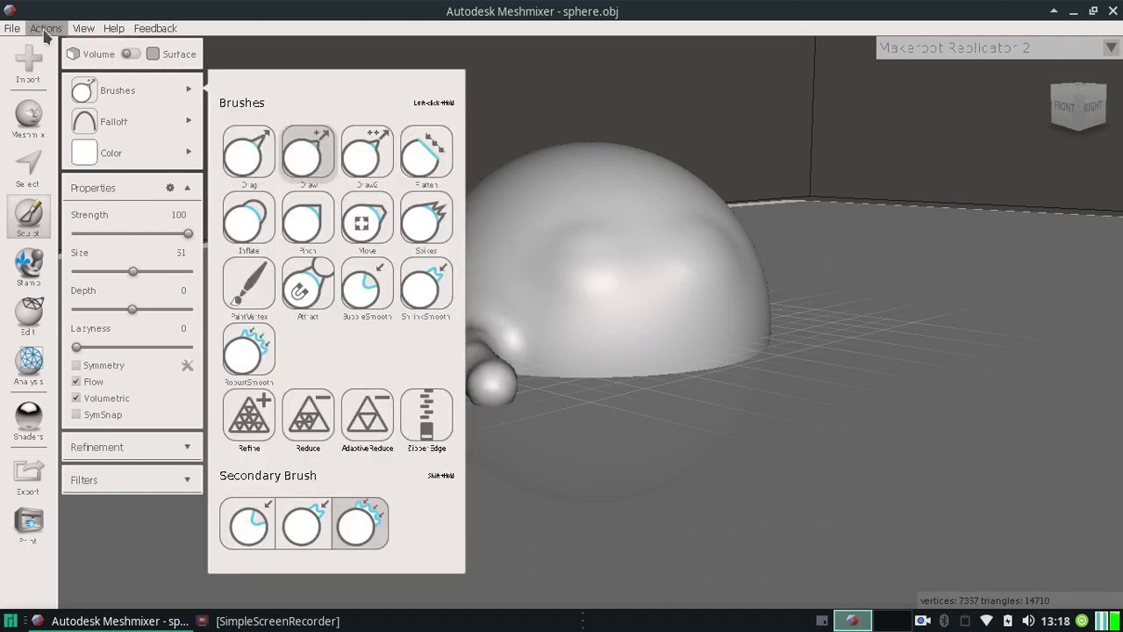
click(49, 29)
click(60, 45)
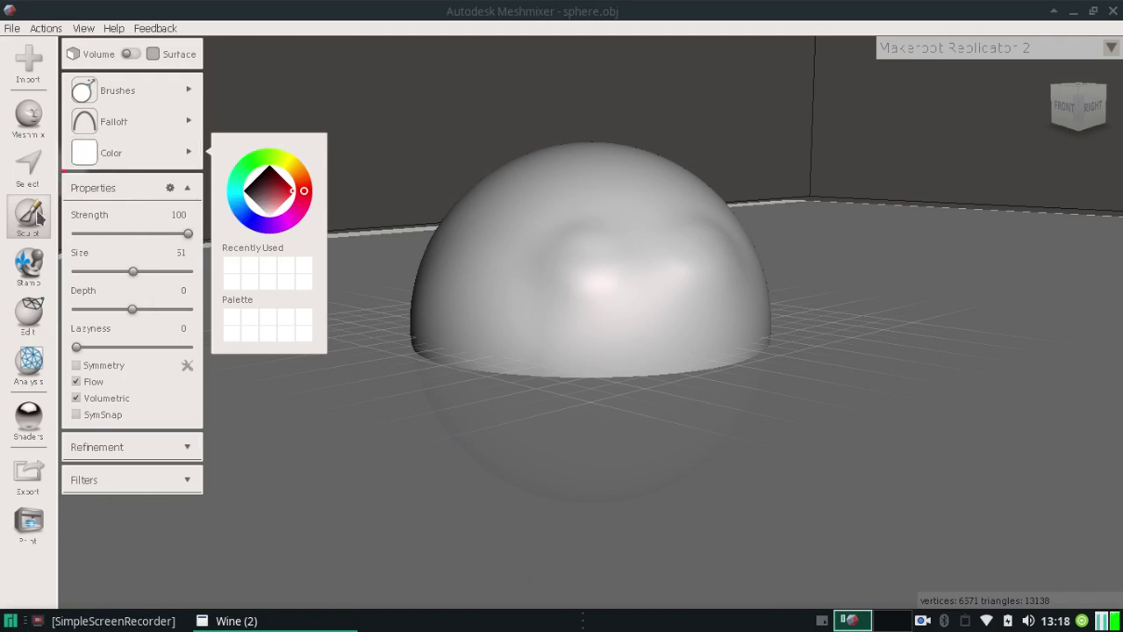
Step: Raise two eye bumps on the front of the sphere and one near its lower-left edge with the Inflate brush, size 51 and strength 50
mouse_move(133, 83)
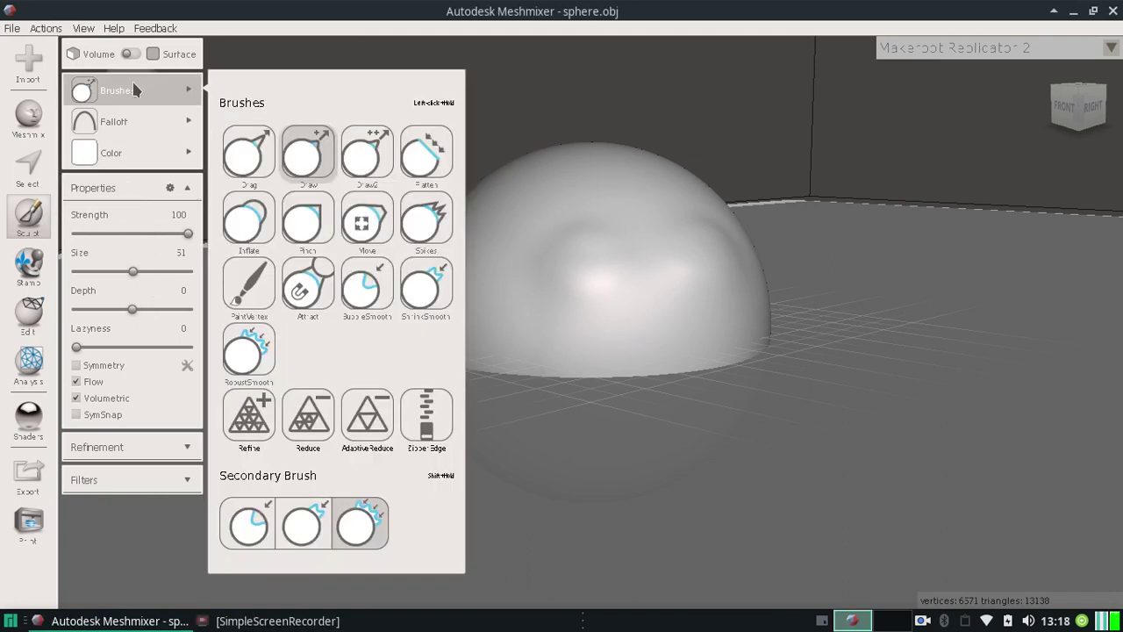
click(256, 235)
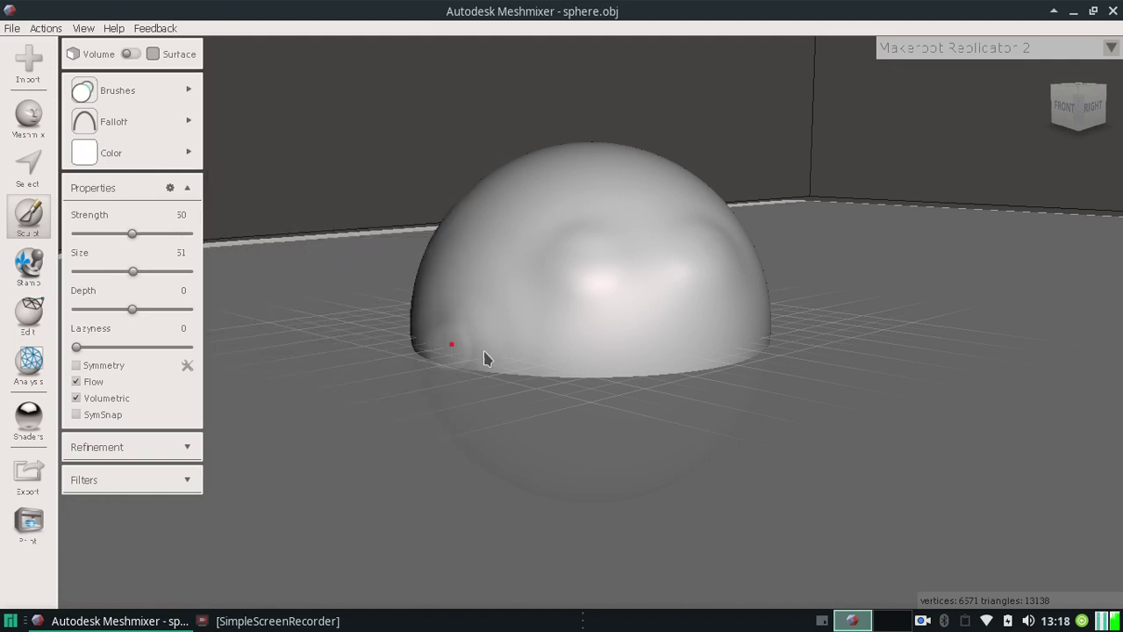
mouse_move(485, 351)
mouse_down()
mouse_move(442, 329)
mouse_move(439, 341)
mouse_move(502, 360)
mouse_up()
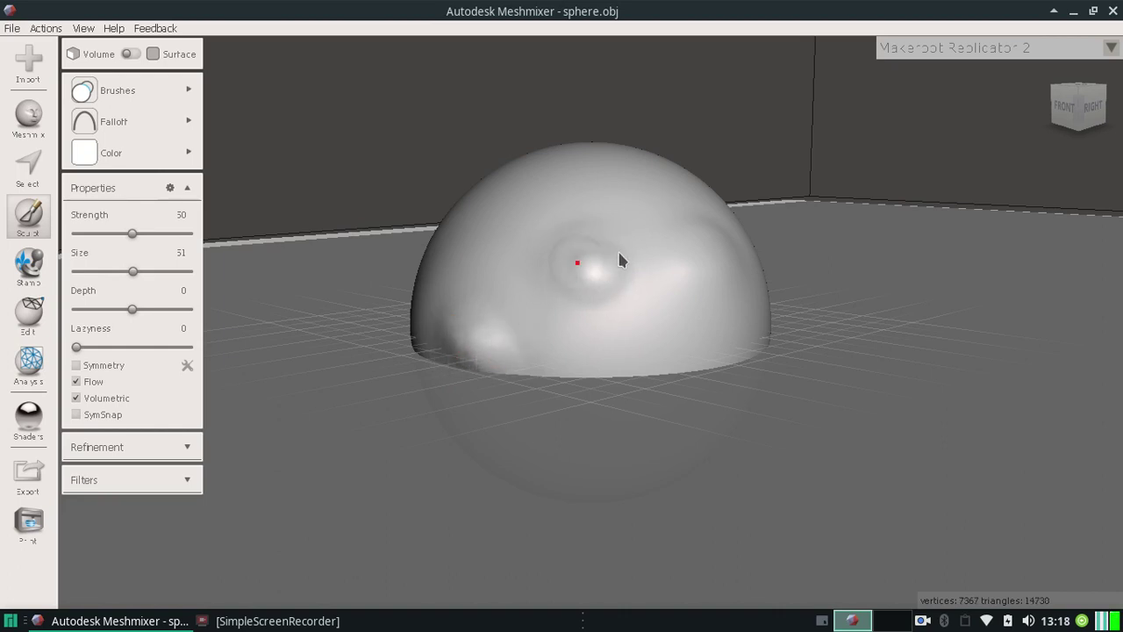
mouse_move(694, 256)
mouse_down()
mouse_move(712, 275)
mouse_move(692, 271)
mouse_move(717, 284)
mouse_move(707, 263)
mouse_up()
drag(467, 369, 503, 372)
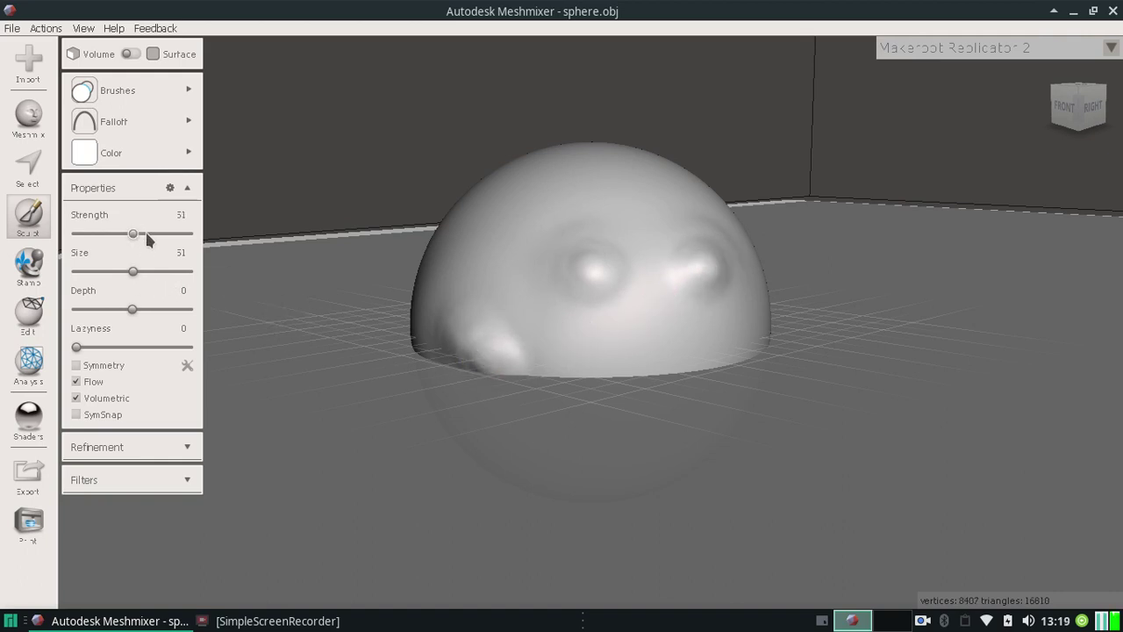
Step: Set the Inflate brush's strength to 83 and build up the lump at the sphere's lower-left edge
click(169, 234)
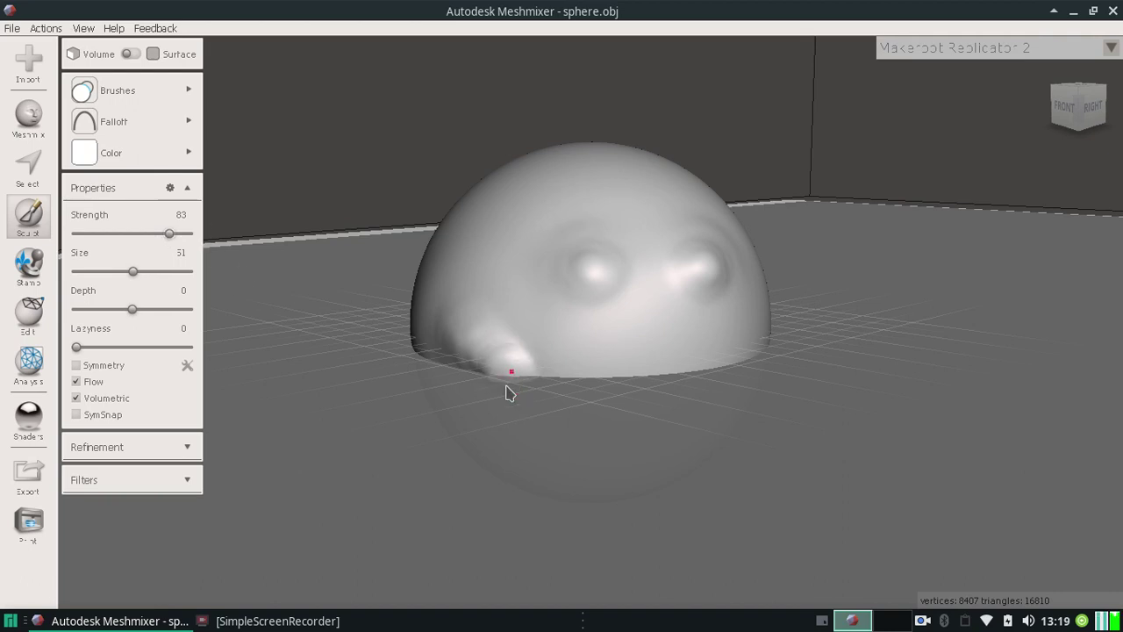
mouse_move(478, 379)
mouse_down()
mouse_move(466, 371)
mouse_move(474, 402)
mouse_up()
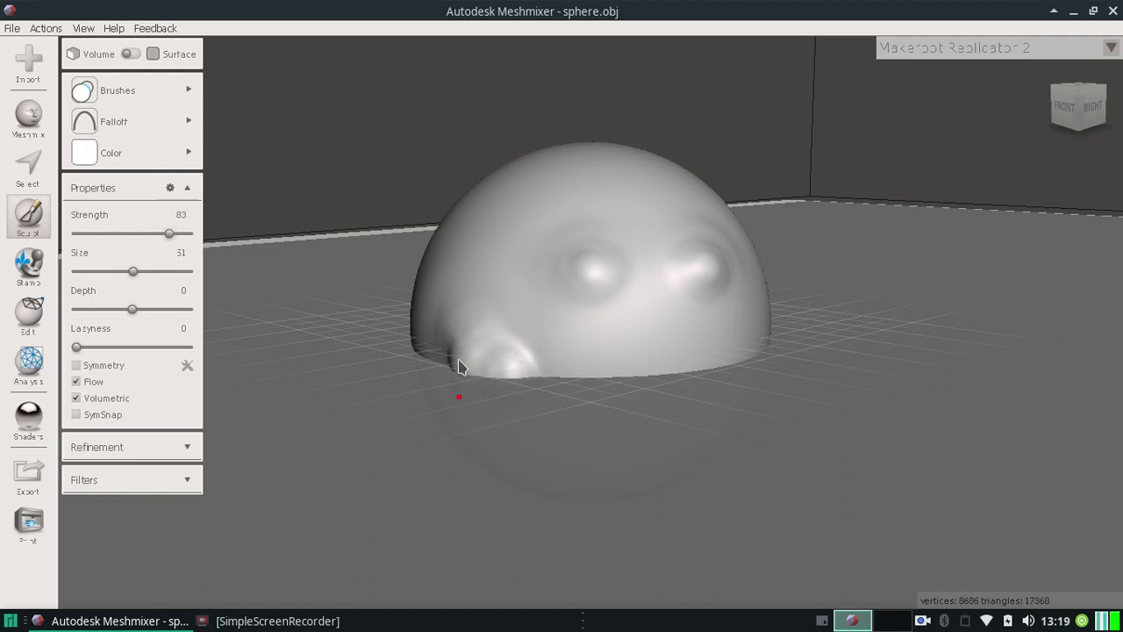
mouse_move(469, 338)
mouse_down()
mouse_move(434, 303)
mouse_move(447, 325)
mouse_move(459, 298)
mouse_move(499, 338)
mouse_move(476, 311)
mouse_move(455, 326)
mouse_move(436, 312)
mouse_move(434, 333)
mouse_move(430, 303)
mouse_up()
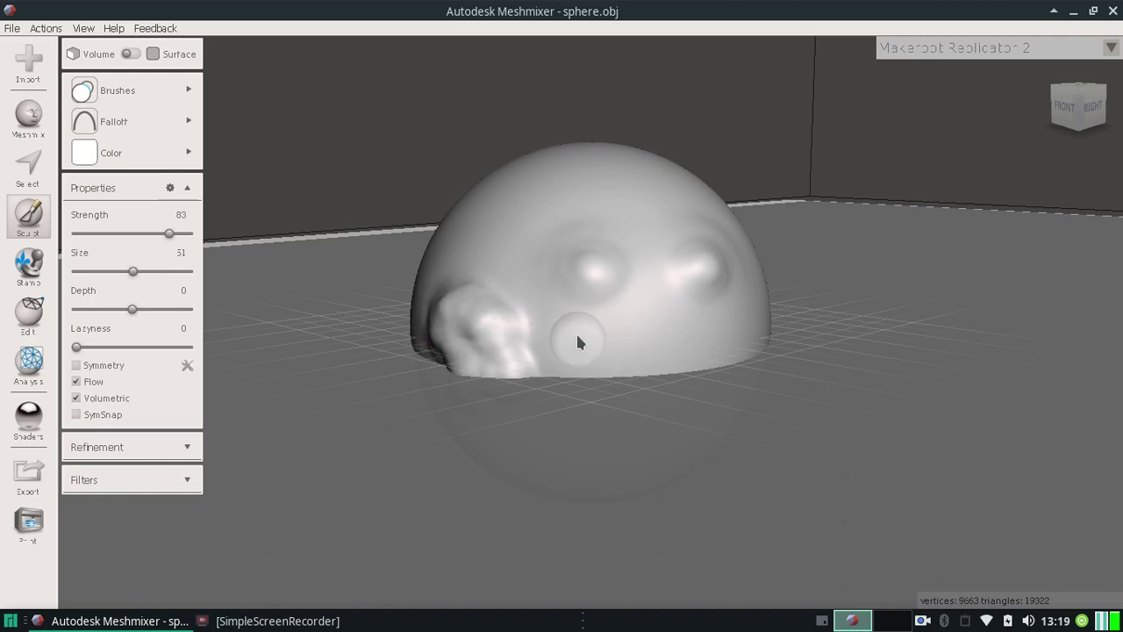
Step: Smooth the lower-left lump and both eye bumps with the ShrinkSmooth brush, size 51 and strength 50
mouse_move(134, 84)
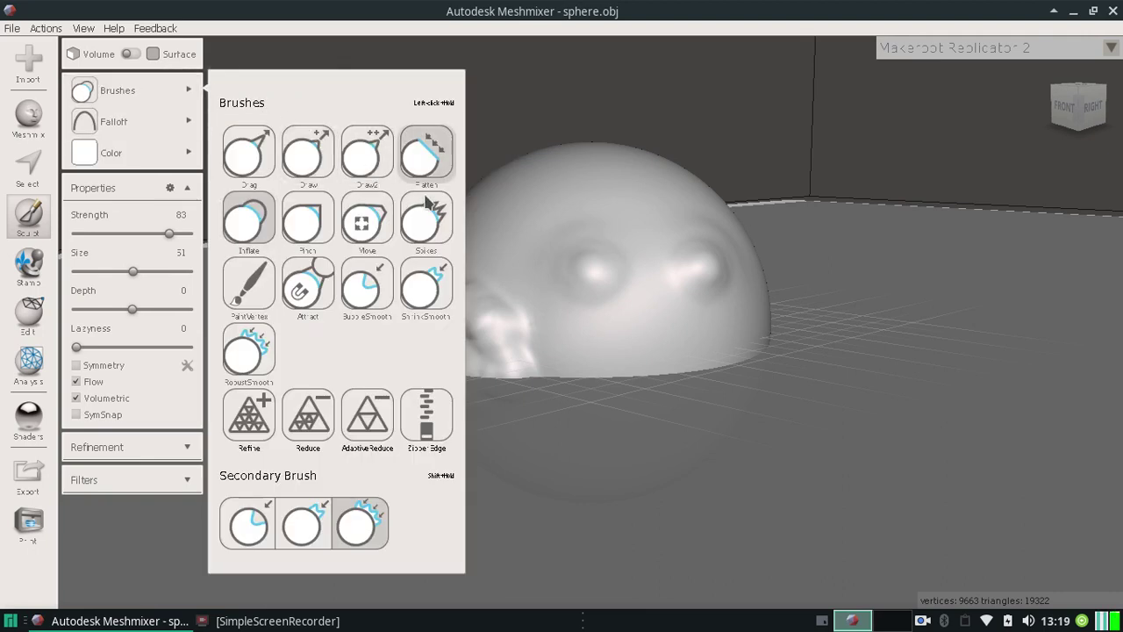
click(429, 293)
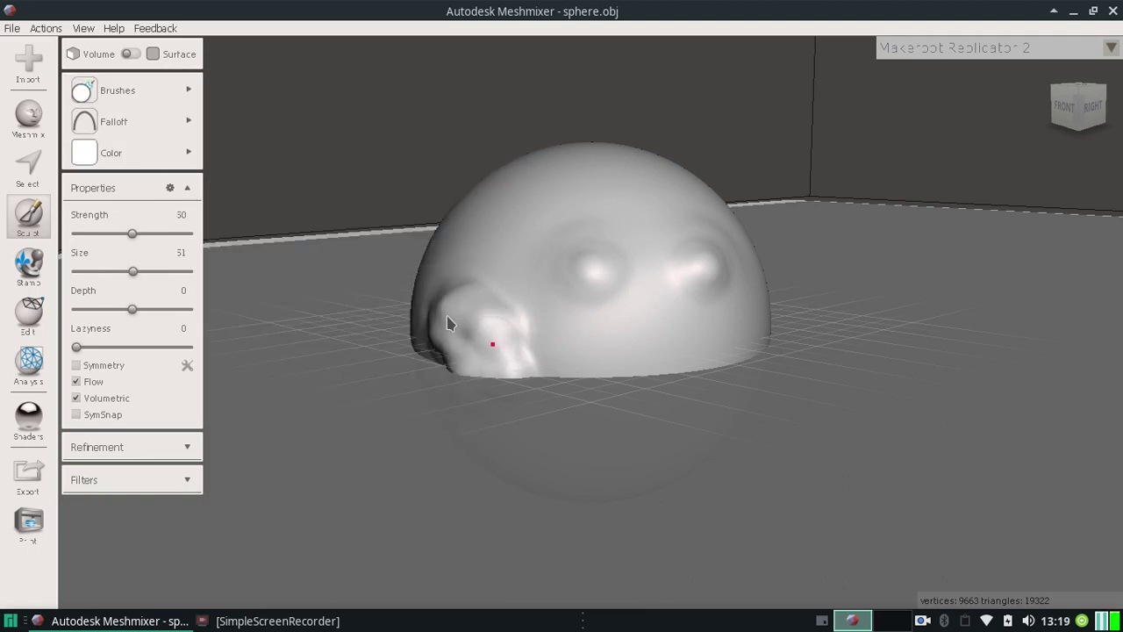
mouse_move(447, 323)
mouse_down()
mouse_move(451, 294)
mouse_move(432, 348)
mouse_move(435, 301)
mouse_move(435, 337)
mouse_move(489, 338)
mouse_move(509, 361)
mouse_move(529, 318)
mouse_move(529, 356)
mouse_move(474, 317)
mouse_move(454, 369)
mouse_move(424, 305)
mouse_move(442, 295)
mouse_move(416, 324)
mouse_move(562, 264)
mouse_up()
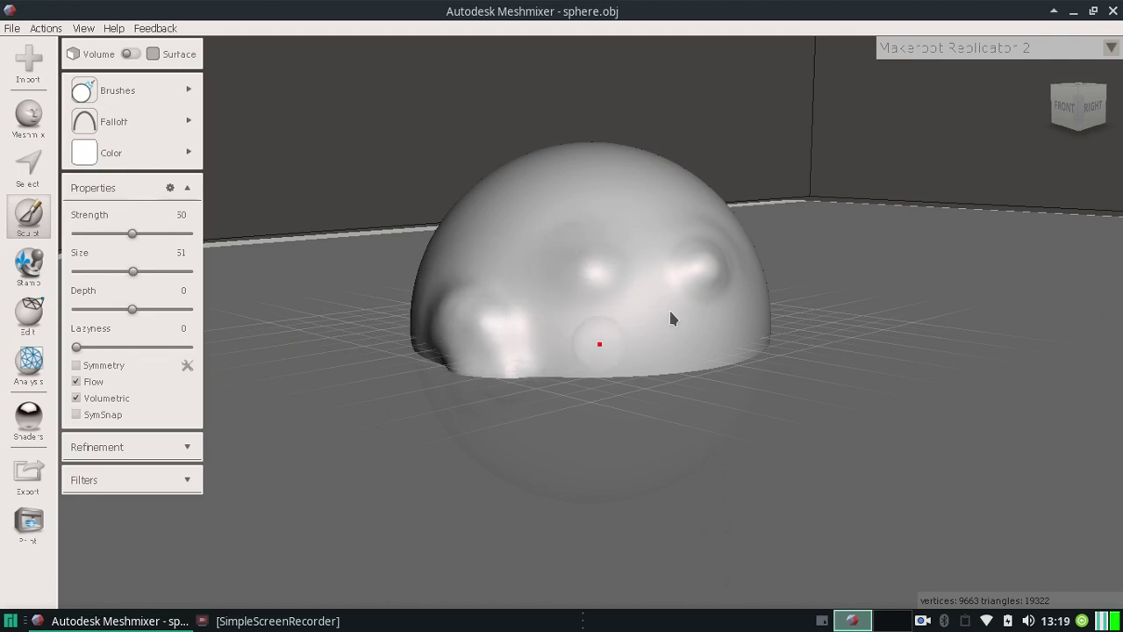
mouse_move(670, 318)
mouse_down()
mouse_move(693, 235)
mouse_move(737, 276)
mouse_move(724, 255)
mouse_move(700, 299)
mouse_up()
Step: Stroke across the top of the sphere with the Flatten brush, size 51 and strength 50
click(146, 90)
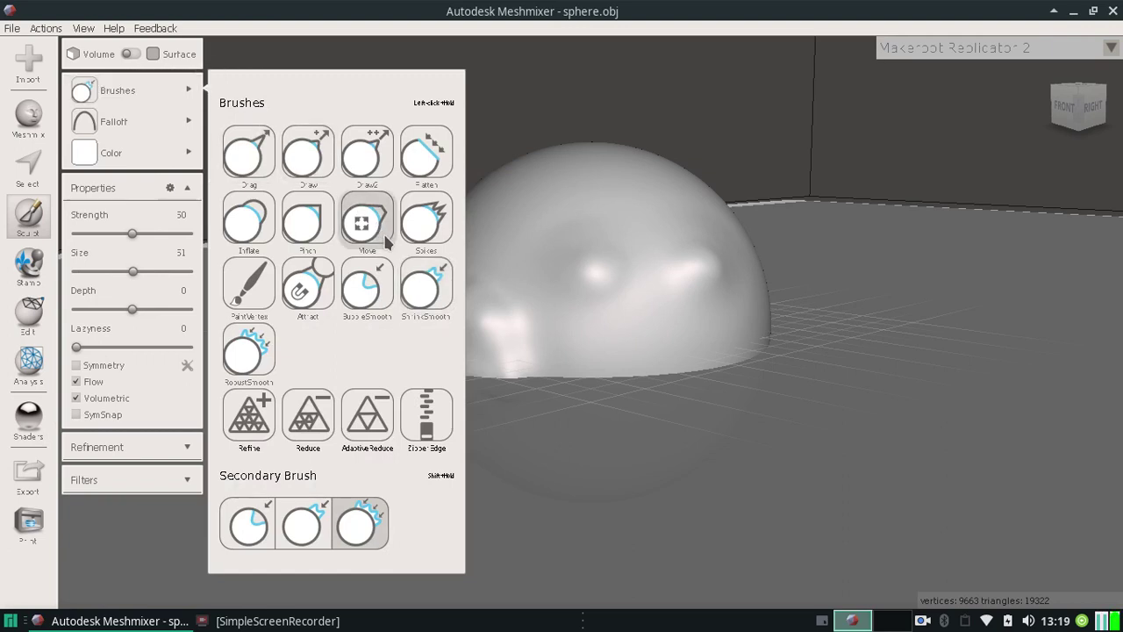
click(366, 151)
drag(613, 161, 582, 156)
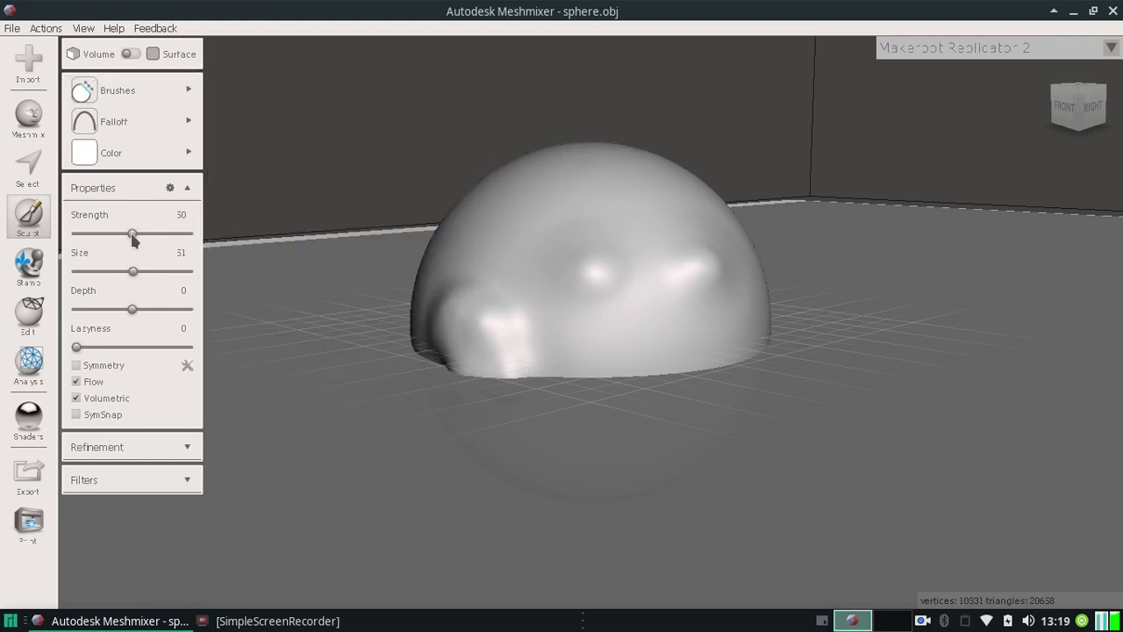
Step: Set the Flatten brush to size 100 and strength 93, try it on the sphere's top, and undo that stroke
click(188, 273)
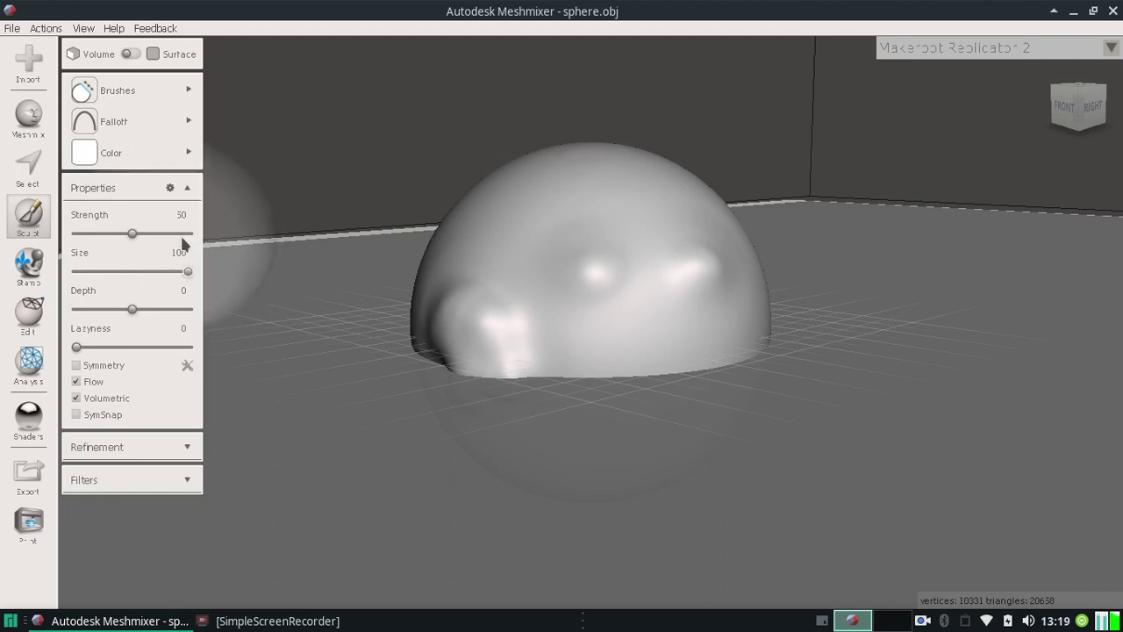
click(180, 234)
click(612, 151)
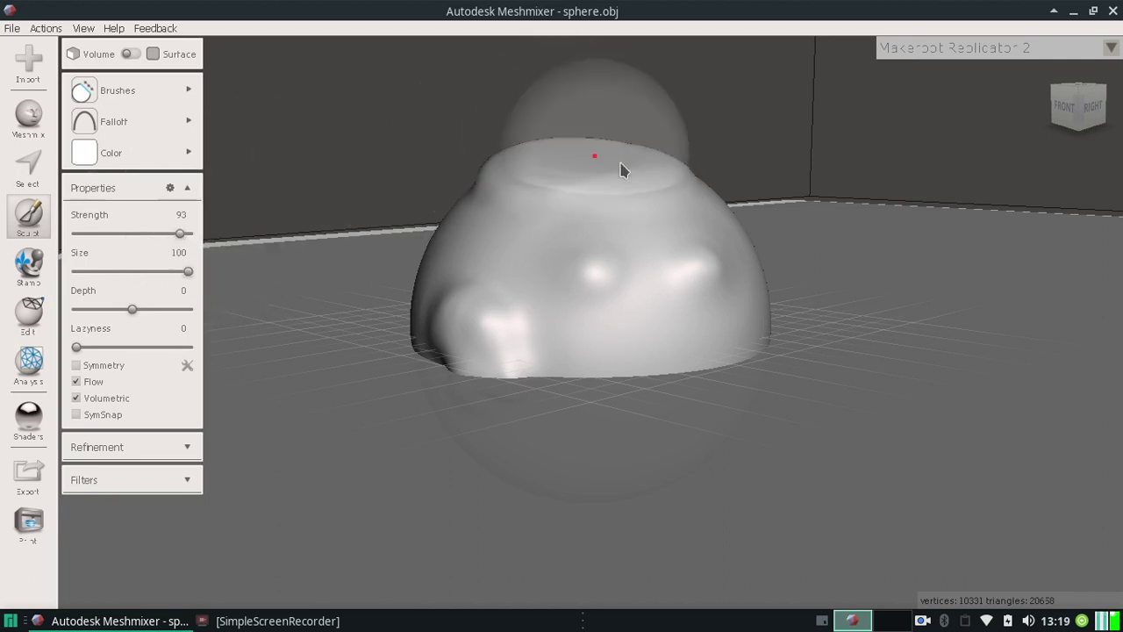
click(44, 28)
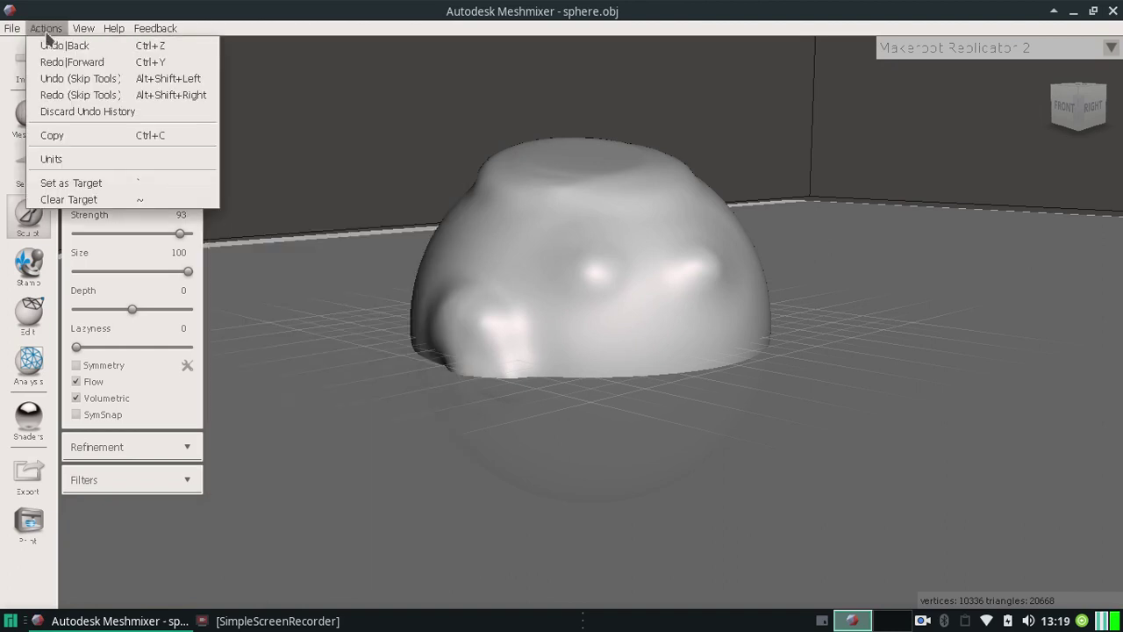
click(65, 47)
Step: Flatten the sphere's top and front with the Flatten brush's strength set to 78
click(164, 233)
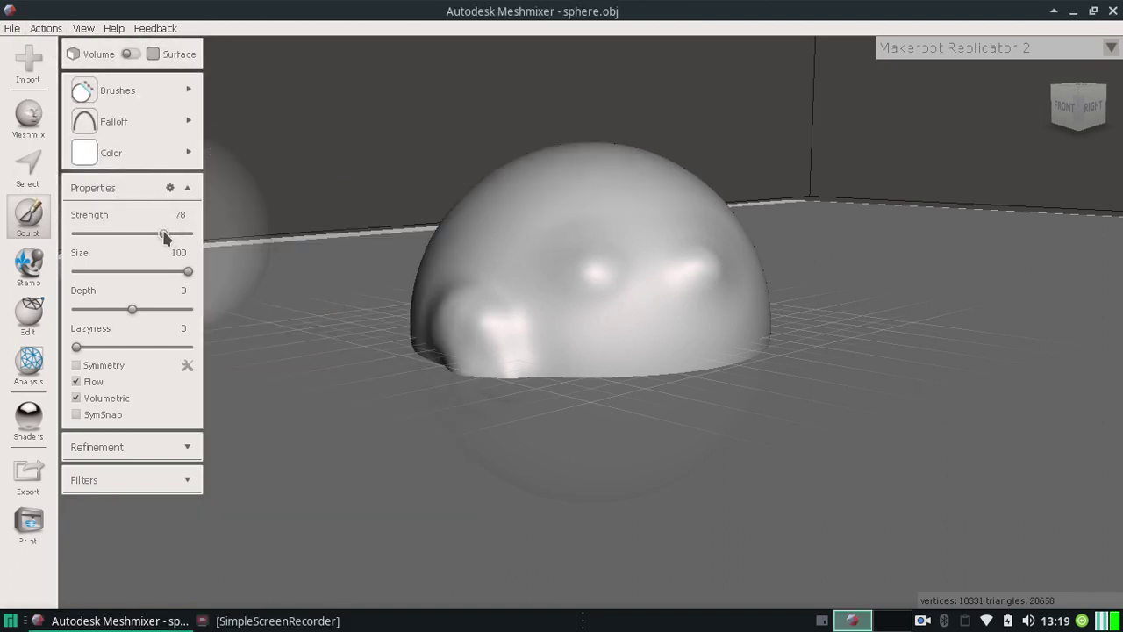
mouse_move(578, 153)
mouse_down()
mouse_move(511, 201)
mouse_move(499, 180)
mouse_move(704, 181)
mouse_move(601, 175)
mouse_move(607, 167)
mouse_move(627, 243)
mouse_move(644, 238)
mouse_move(591, 193)
mouse_up()
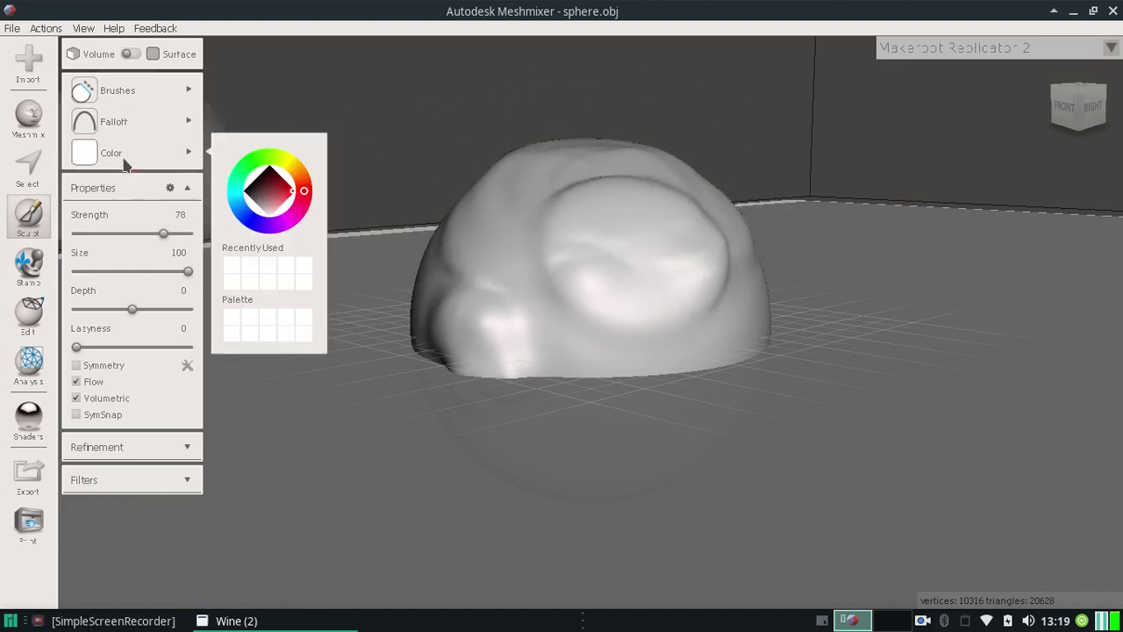
Step: Smooth the flattened top and front of the sphere with the ShrinkSmooth brush, size 100 and strength 50
mouse_move(150, 88)
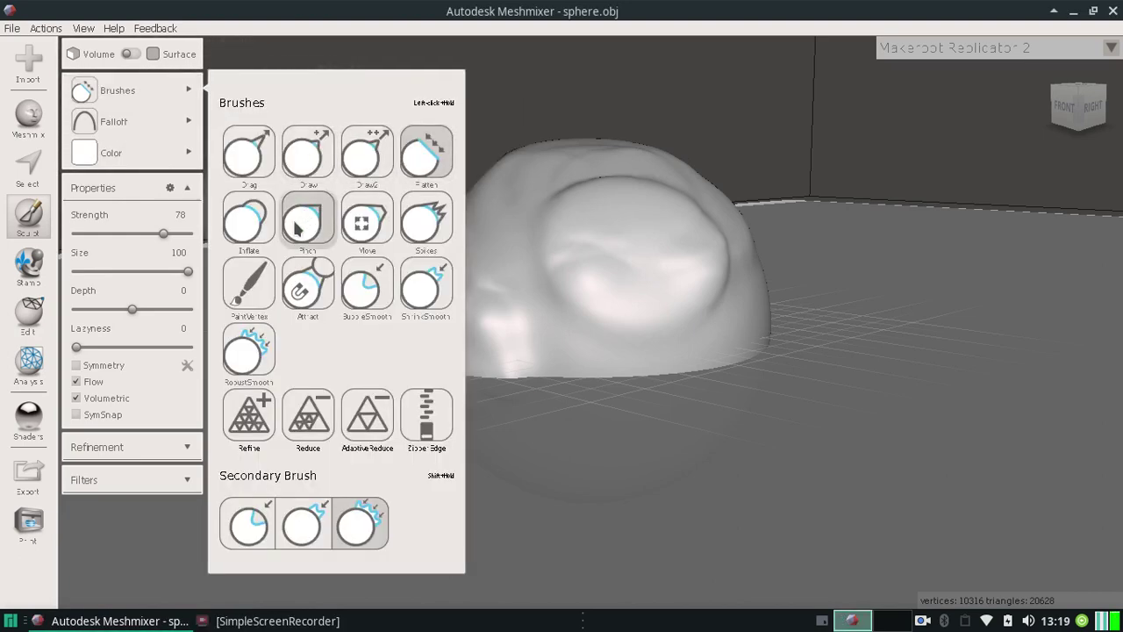
click(415, 298)
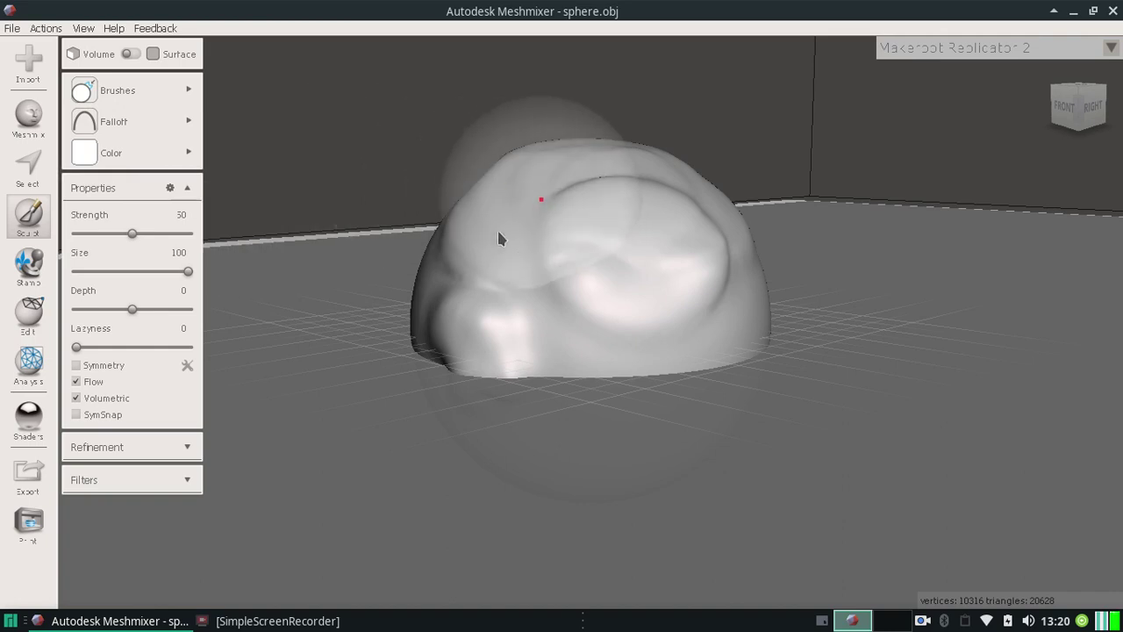
mouse_move(501, 238)
mouse_down()
mouse_move(464, 227)
mouse_move(576, 170)
mouse_move(701, 175)
mouse_move(739, 202)
mouse_move(738, 233)
mouse_move(758, 260)
mouse_move(749, 226)
mouse_move(580, 162)
mouse_move(545, 172)
mouse_move(612, 143)
mouse_move(578, 134)
mouse_move(518, 199)
mouse_move(582, 230)
mouse_move(721, 231)
mouse_move(608, 195)
mouse_move(563, 224)
mouse_move(684, 199)
mouse_move(697, 253)
mouse_move(621, 304)
mouse_move(549, 217)
mouse_move(732, 245)
mouse_move(624, 320)
mouse_move(524, 256)
mouse_move(646, 206)
mouse_move(517, 264)
mouse_up()
Step: Sculpt the lower front of the sphere and two raised eyes with the Draw2 brush, size 58 and strength 38
mouse_move(165, 94)
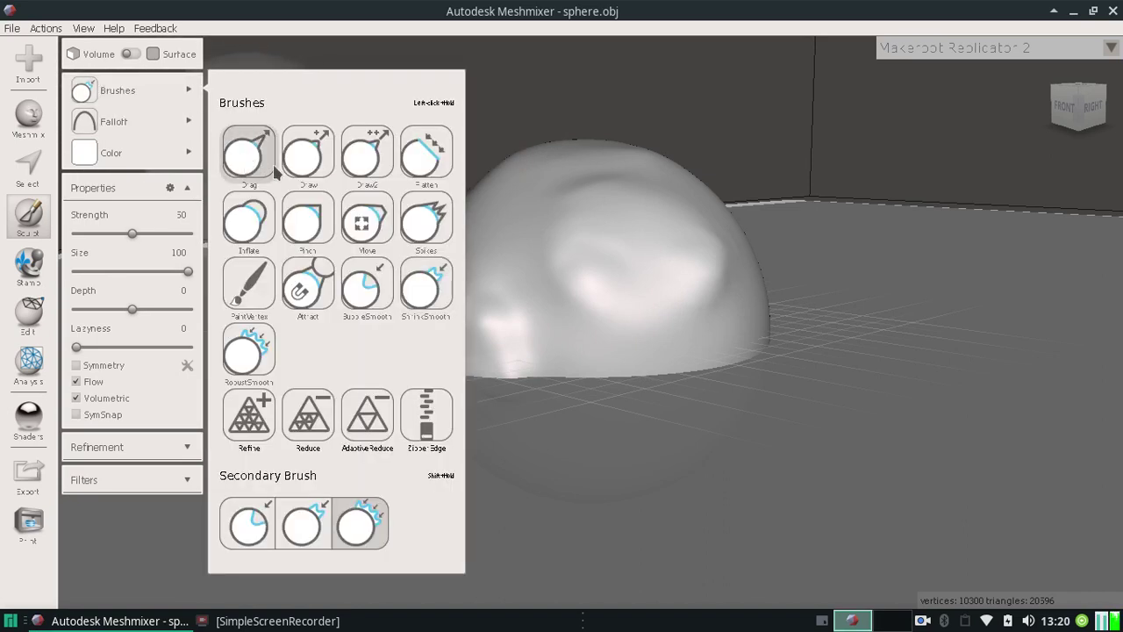
click(360, 171)
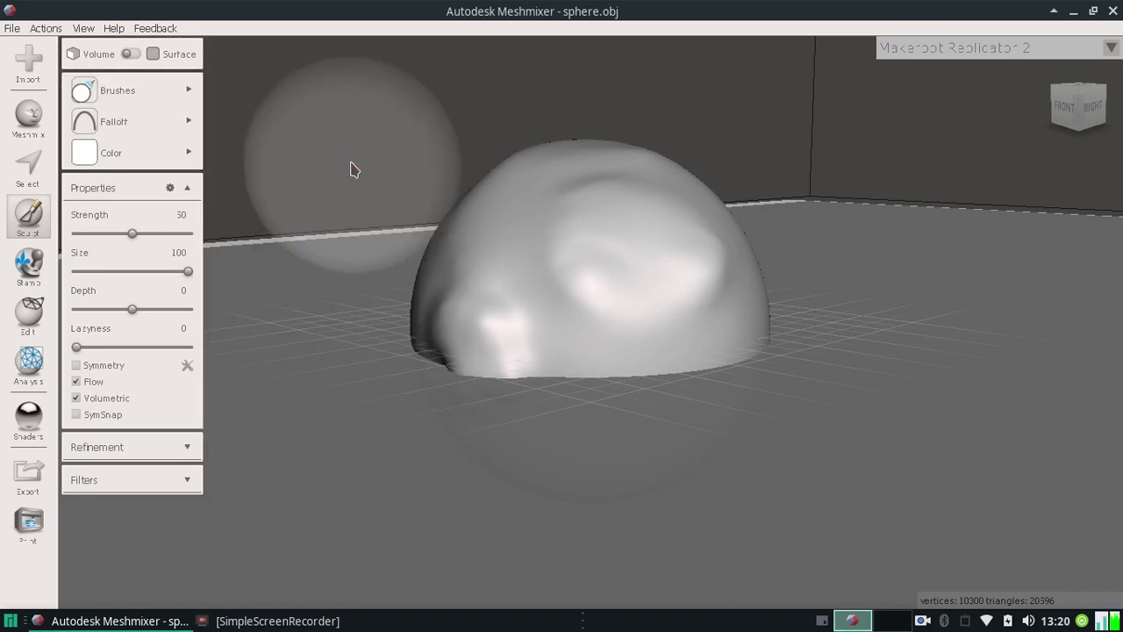
click(118, 234)
click(141, 271)
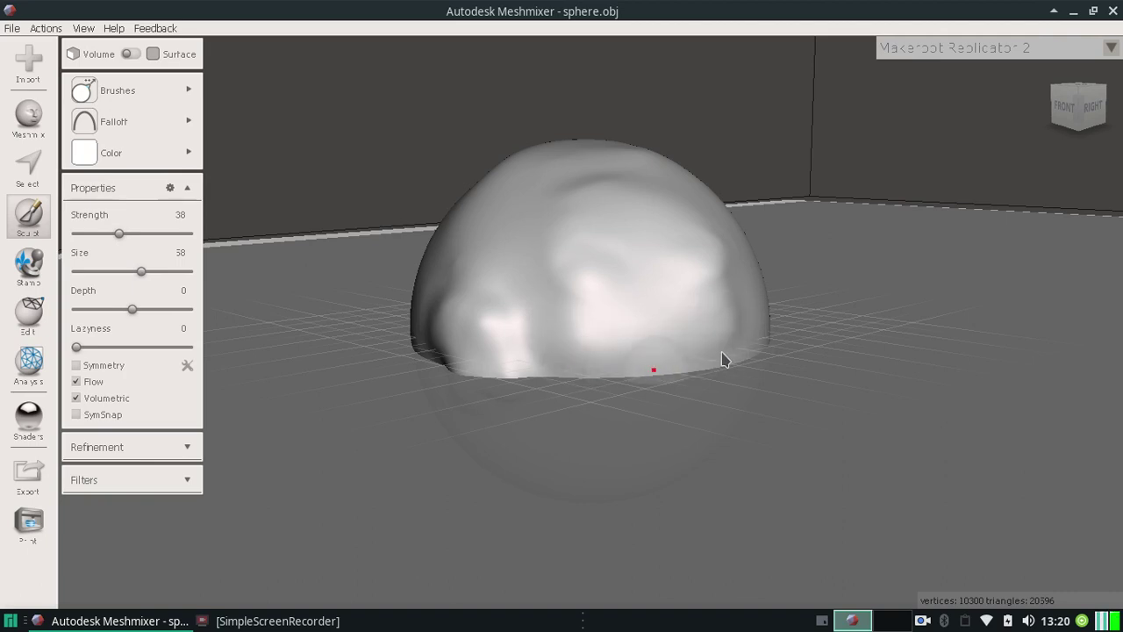
drag(572, 362, 592, 279)
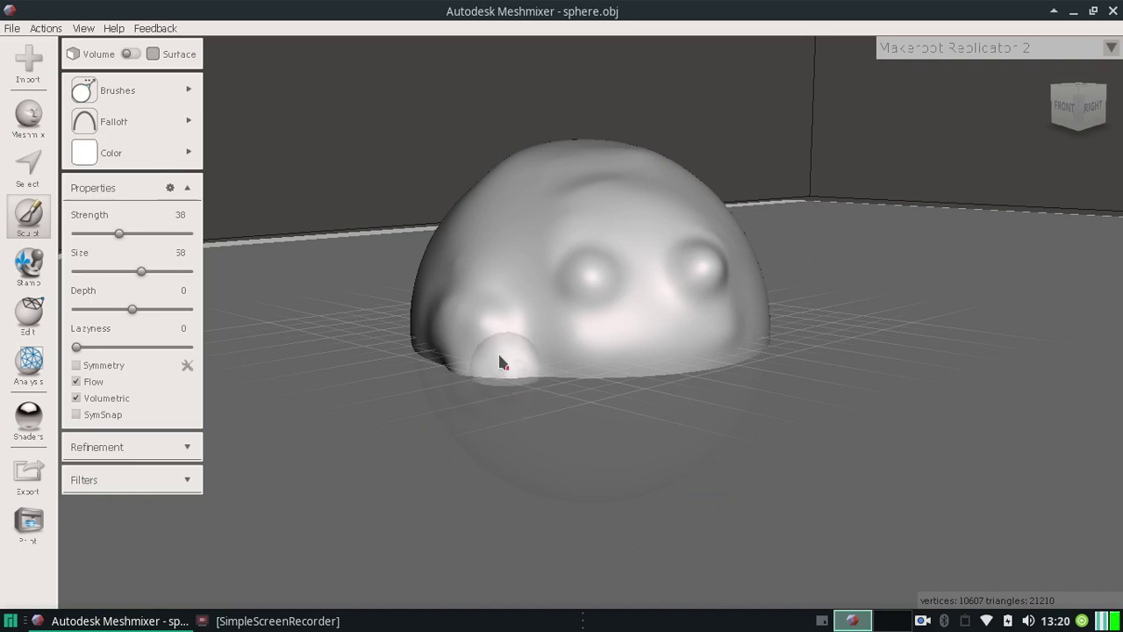
Step: Set the Draw2 brush to size 36 and strength 57, and add small toe-like bumps at the lower-left edge
drag(141, 271, 114, 269)
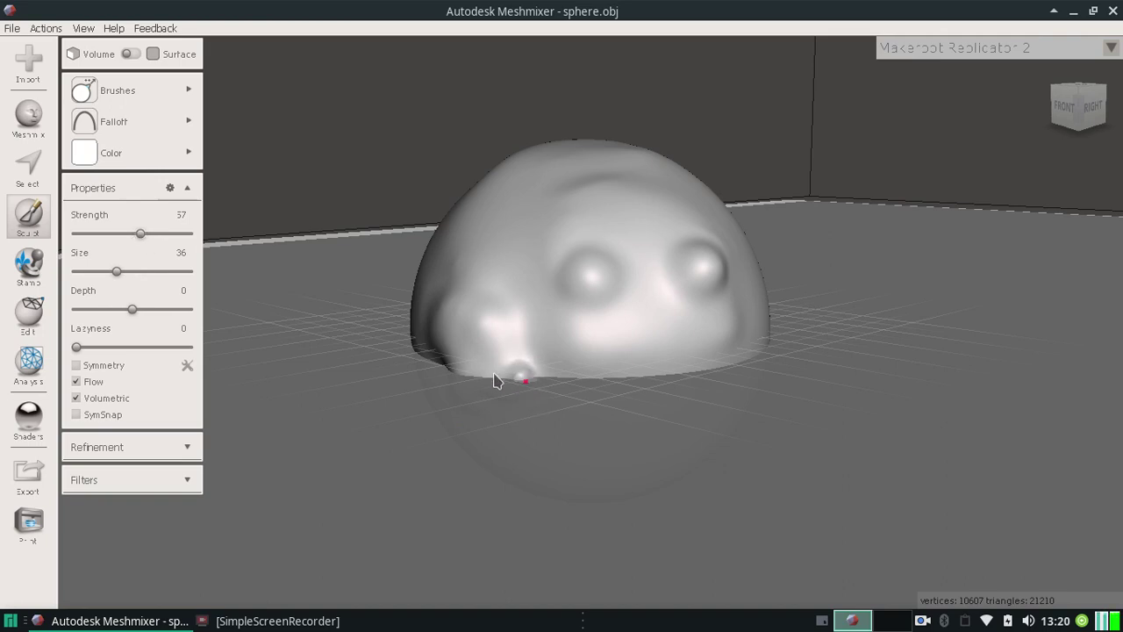
mouse_move(494, 375)
mouse_down()
mouse_move(505, 377)
mouse_move(472, 379)
mouse_move(525, 386)
mouse_up()
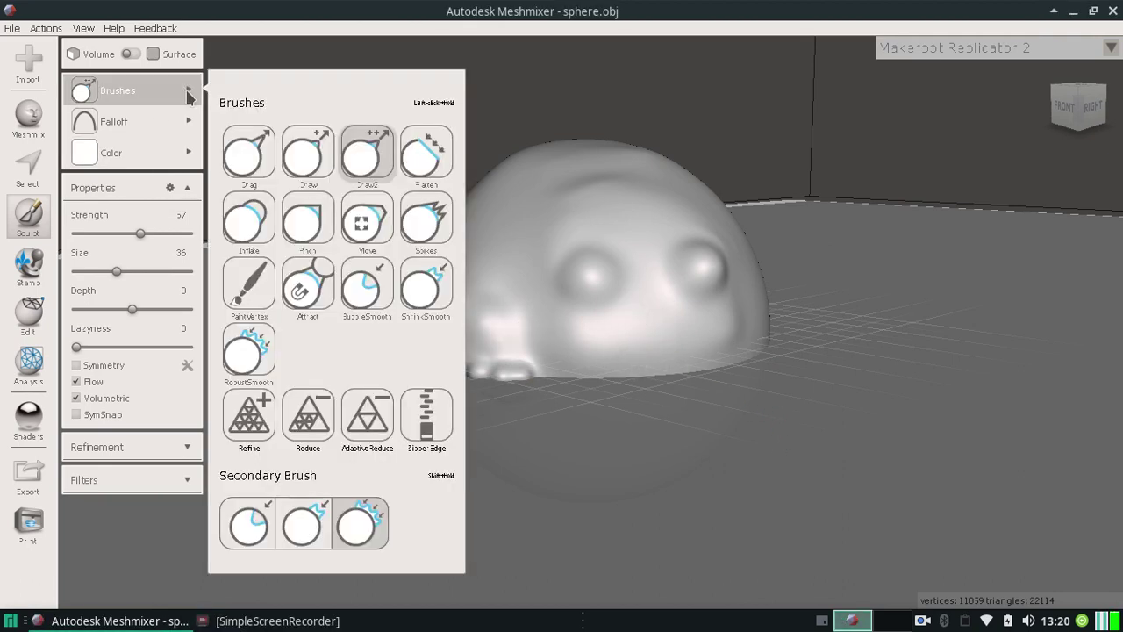
Step: Try the BubbleSmooth brush on the sculpted sphere with size 36 and strength 50
mouse_move(186, 123)
mouse_move(176, 90)
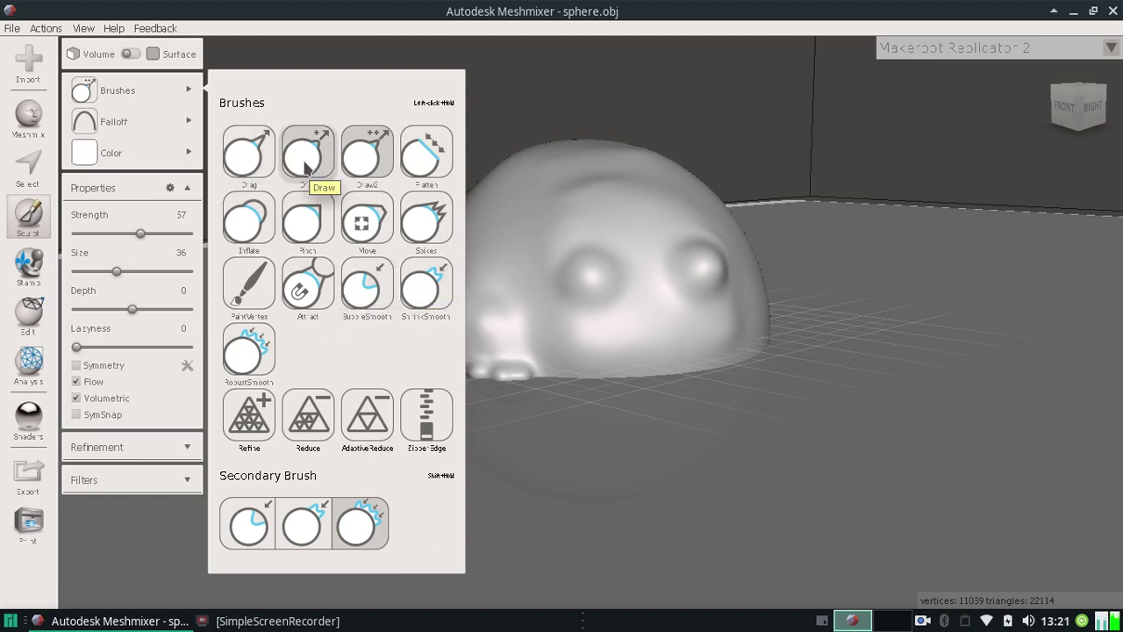
click(367, 303)
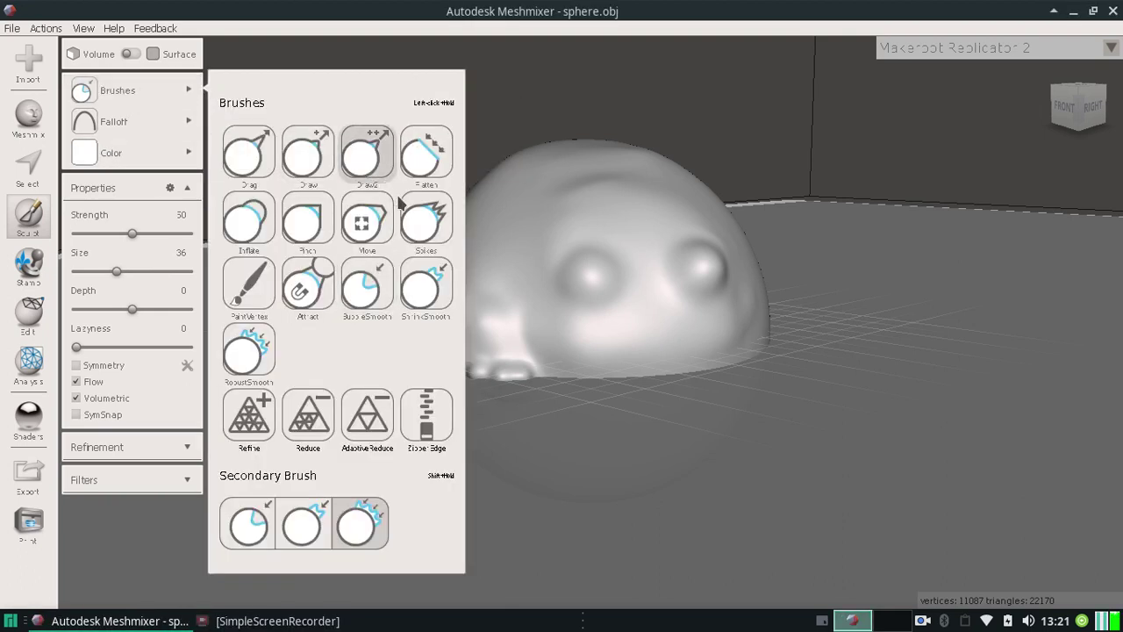
Step: Pinch the surface across the lower front of the sphere with the Pinch brush, size 63 and strength 50
click(299, 230)
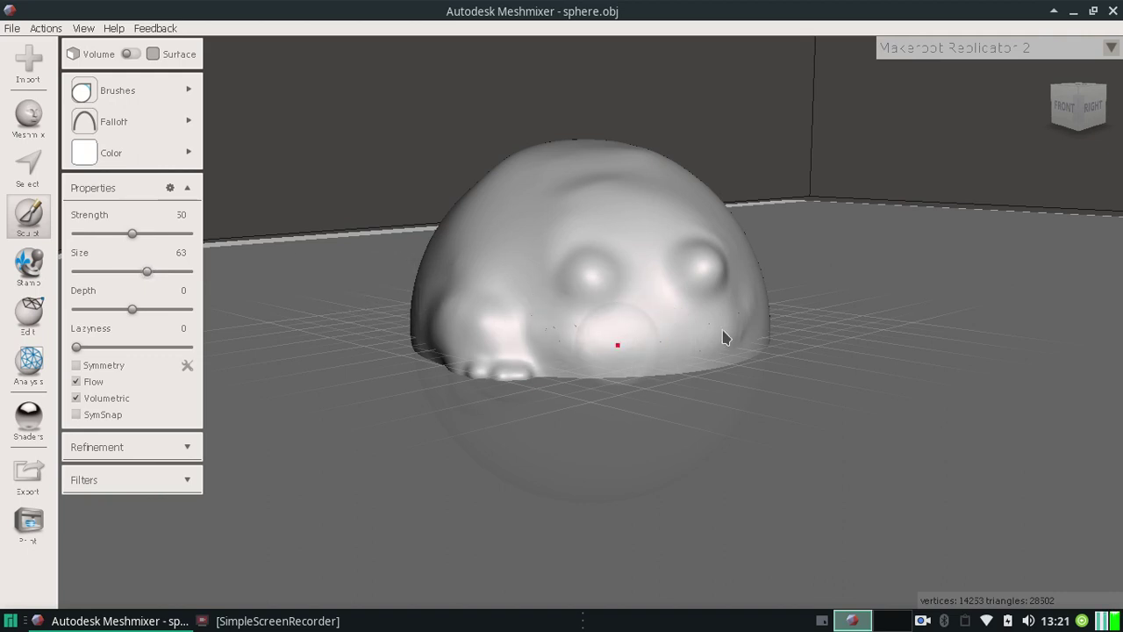
click(764, 307)
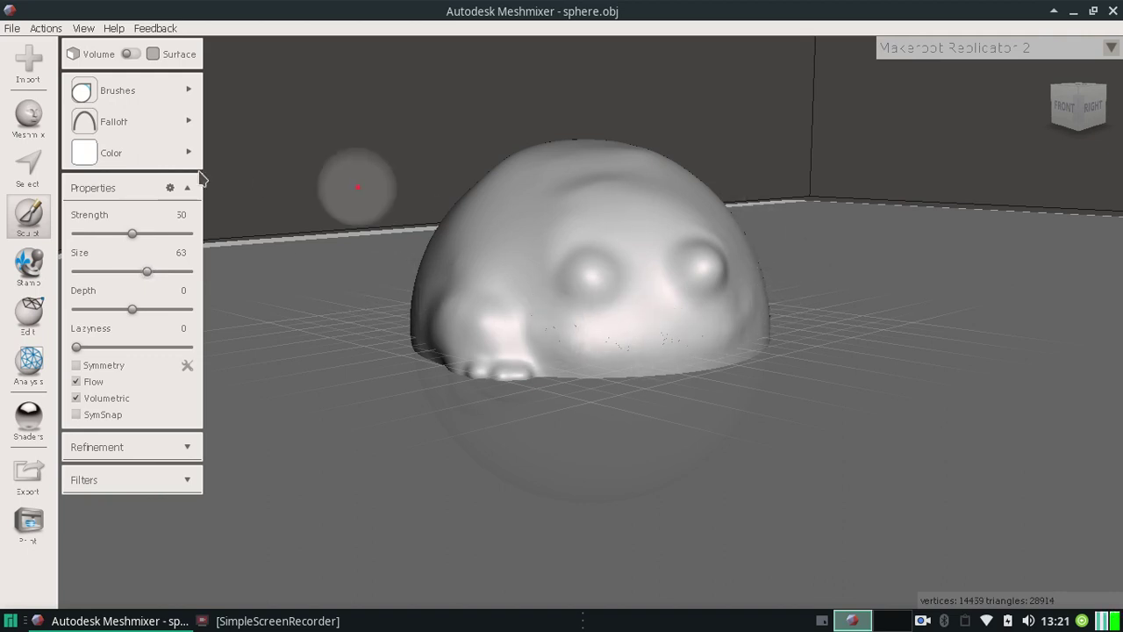
Step: Sculpt across the lower front of the sphere below the eyes with the Draw brush, starting at size 63 and strength 100
click(167, 95)
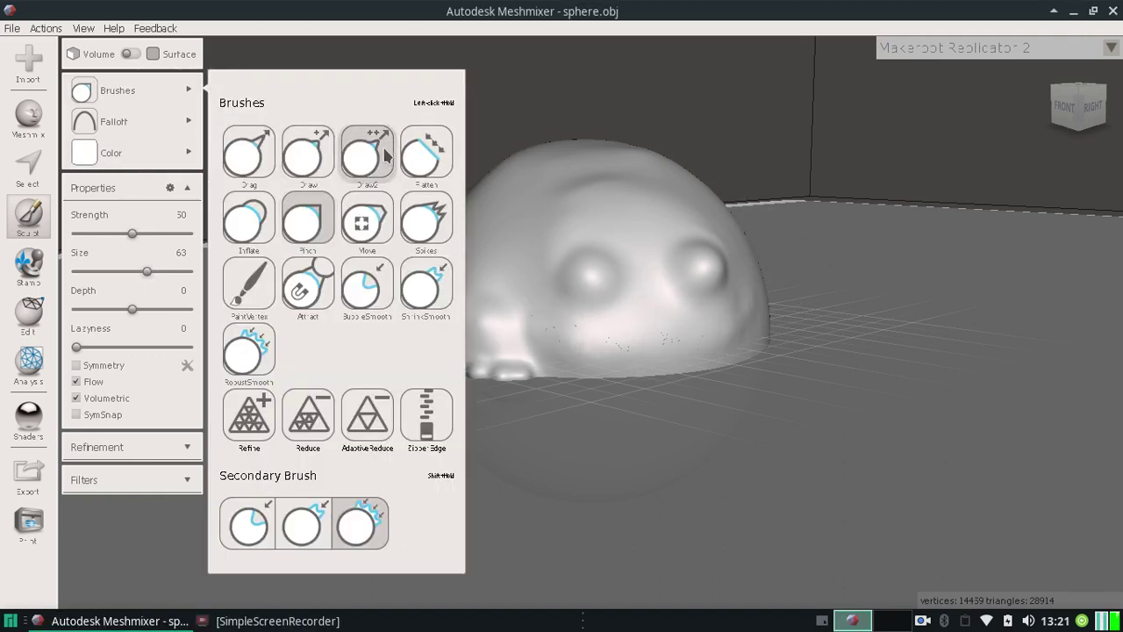
click(307, 154)
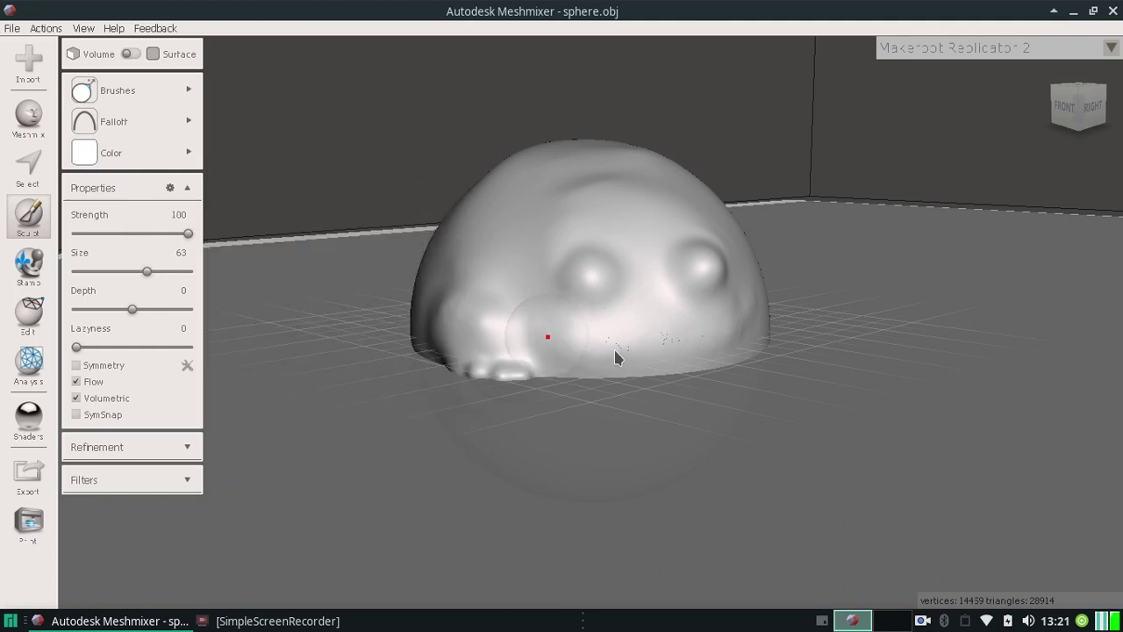
mouse_move(549, 339)
mouse_down()
mouse_move(594, 351)
mouse_move(699, 345)
mouse_move(737, 338)
mouse_move(768, 294)
mouse_up()
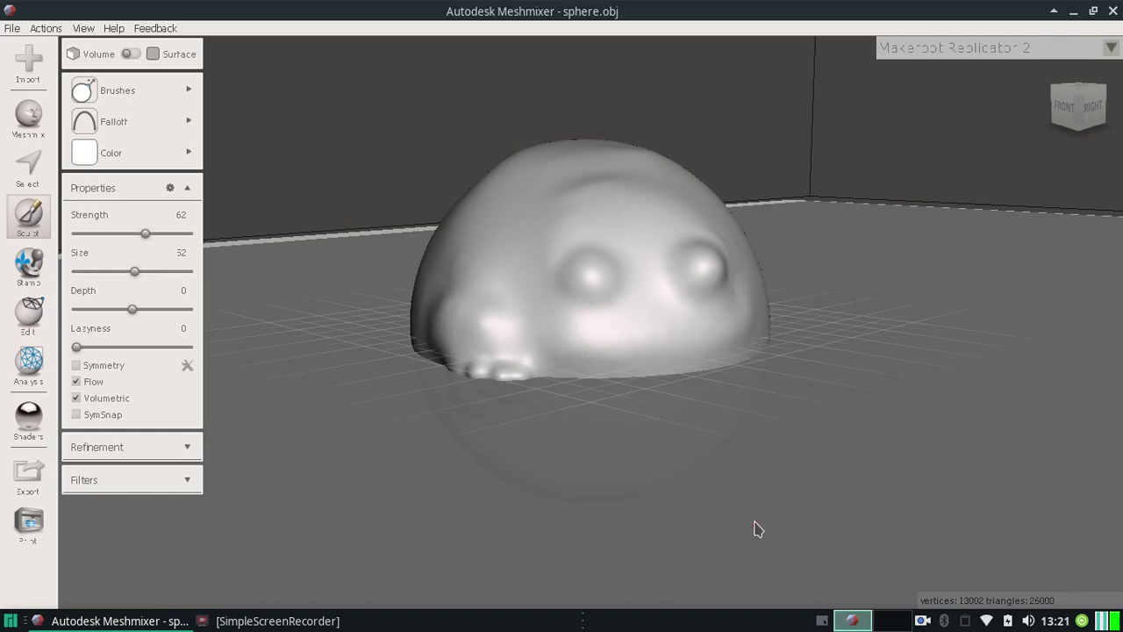
Step: Minimize Meshmixer and launch Sculptris from its desktop launcher
click(1075, 11)
double_click(320, 515)
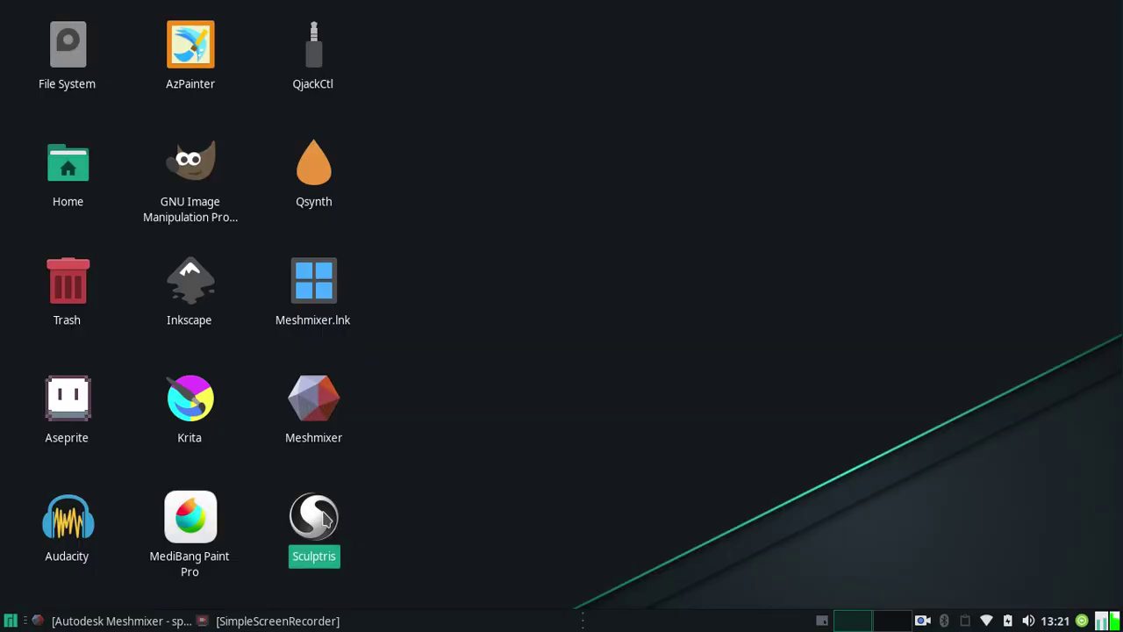
click(617, 389)
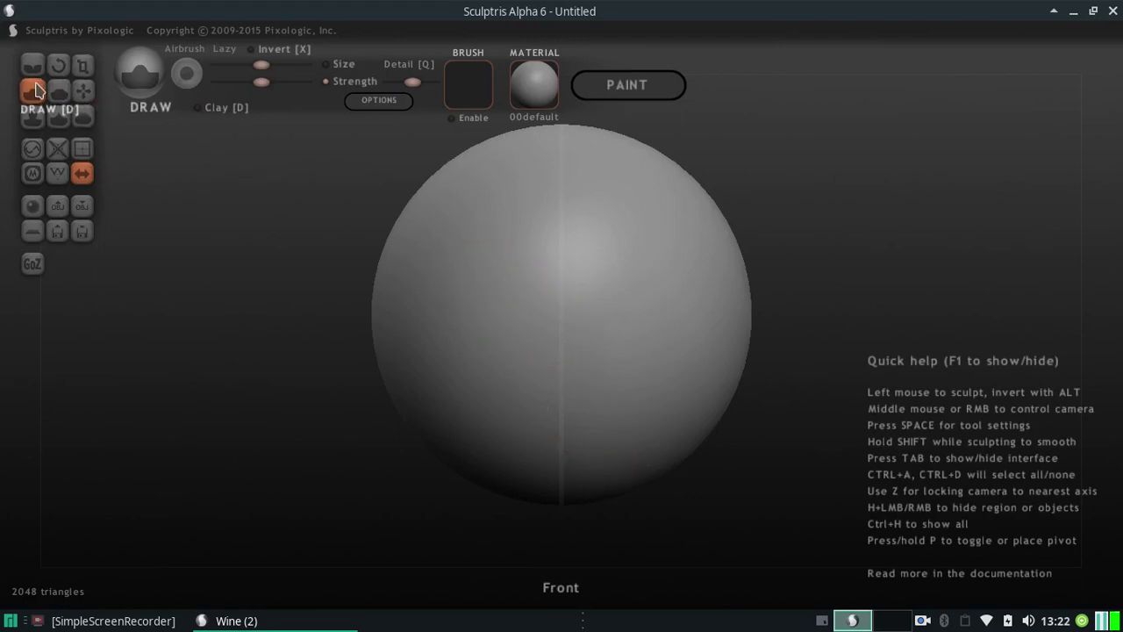
Step: Raise two large mirrored eye bulges on the front of the sphere with the Inflate brush, ending at maximum size and strength
click(33, 115)
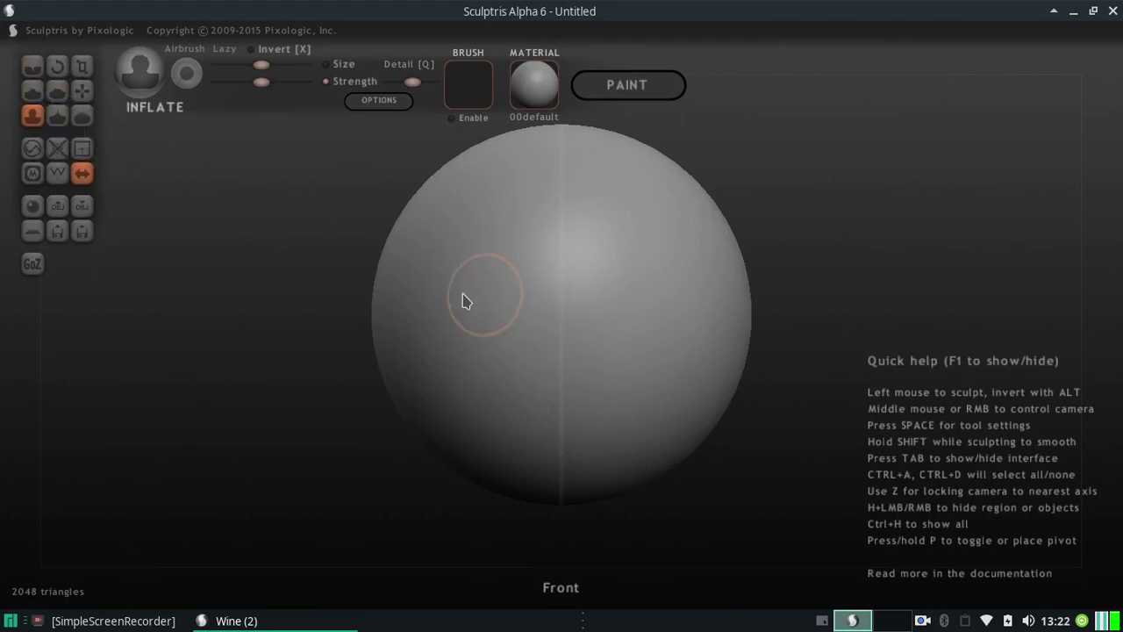
mouse_move(465, 301)
mouse_down()
mouse_move(496, 308)
mouse_move(491, 284)
mouse_move(481, 306)
mouse_move(660, 304)
mouse_up()
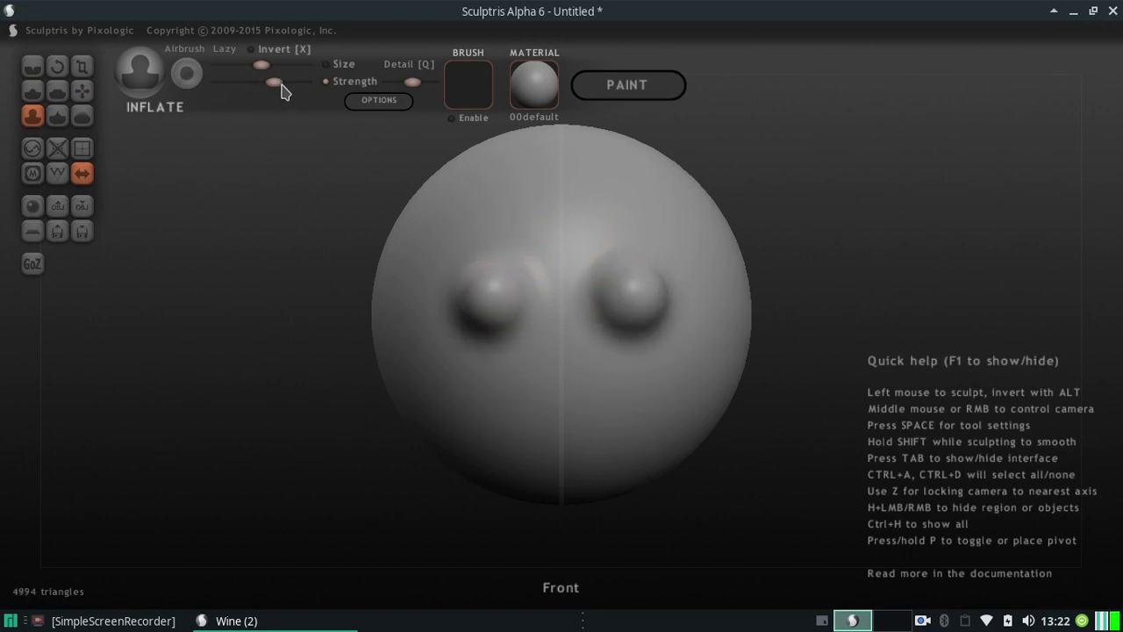
click(309, 64)
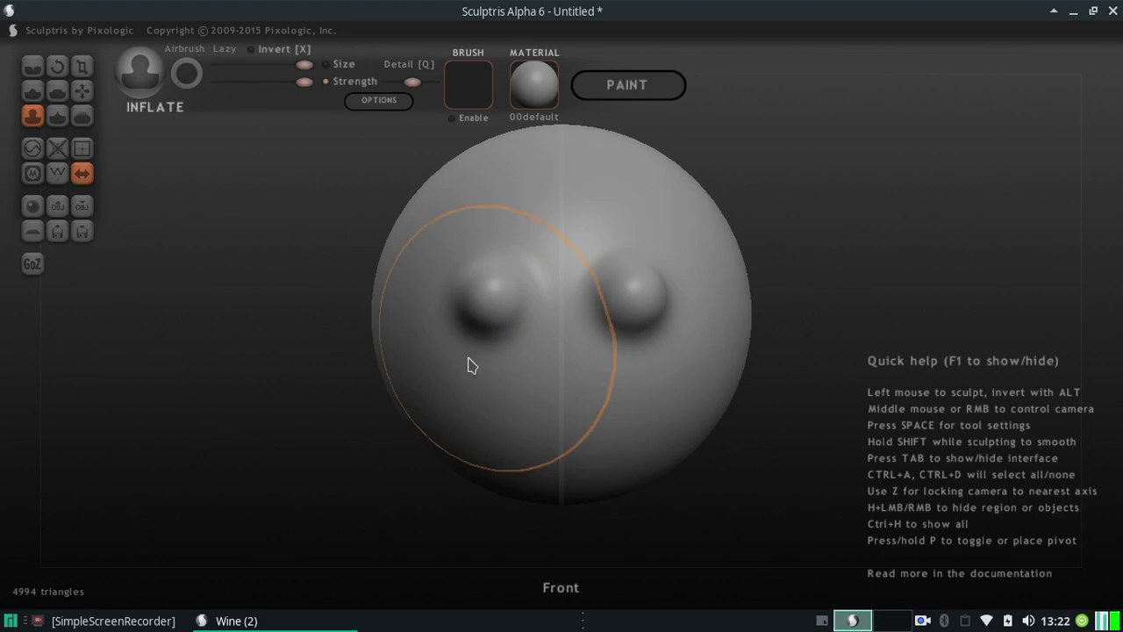
mouse_move(466, 363)
mouse_down()
mouse_move(473, 330)
mouse_move(578, 349)
mouse_move(547, 353)
mouse_move(562, 363)
mouse_move(601, 361)
mouse_move(577, 359)
mouse_move(533, 417)
mouse_move(552, 431)
mouse_move(609, 436)
mouse_move(548, 439)
mouse_move(456, 429)
mouse_move(501, 433)
mouse_move(479, 409)
mouse_move(564, 410)
mouse_move(694, 372)
mouse_move(601, 411)
mouse_move(529, 410)
mouse_move(560, 377)
mouse_move(584, 254)
mouse_move(659, 204)
mouse_up()
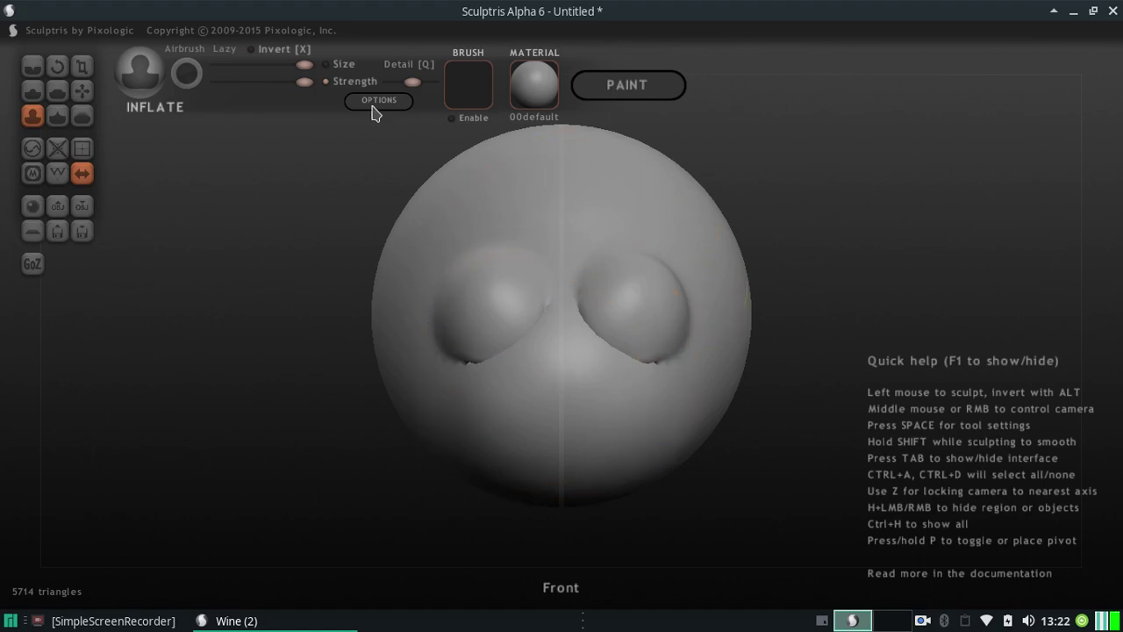
Step: Inflate mirrored arms down the sides of the sphere with a smaller brush, and add finger bumps at their ends with a finer one
click(255, 66)
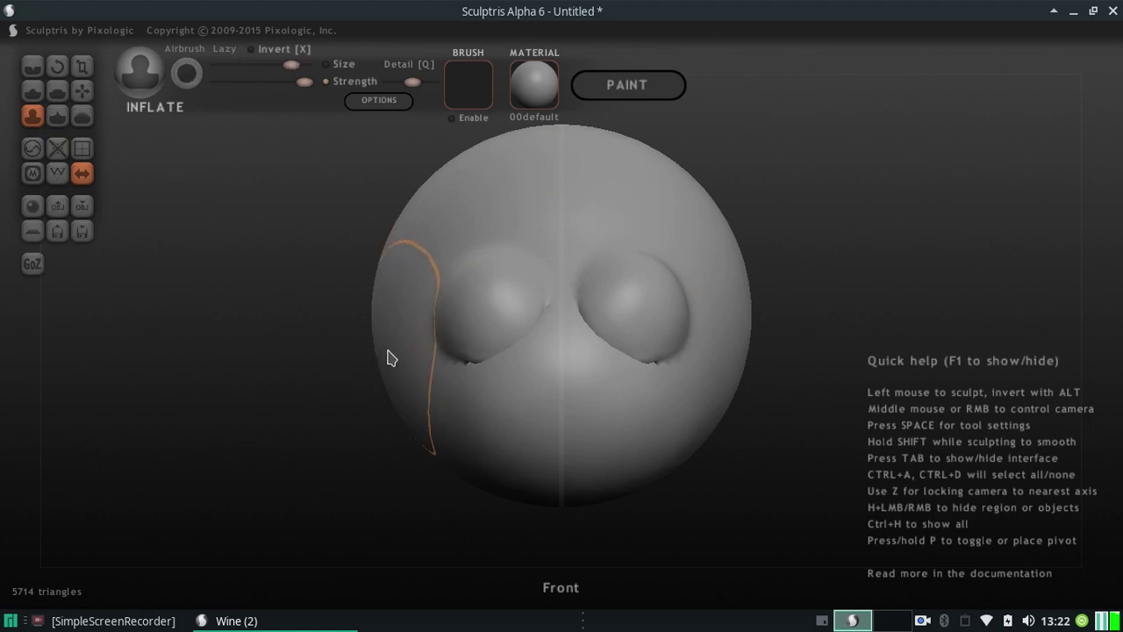
click(272, 67)
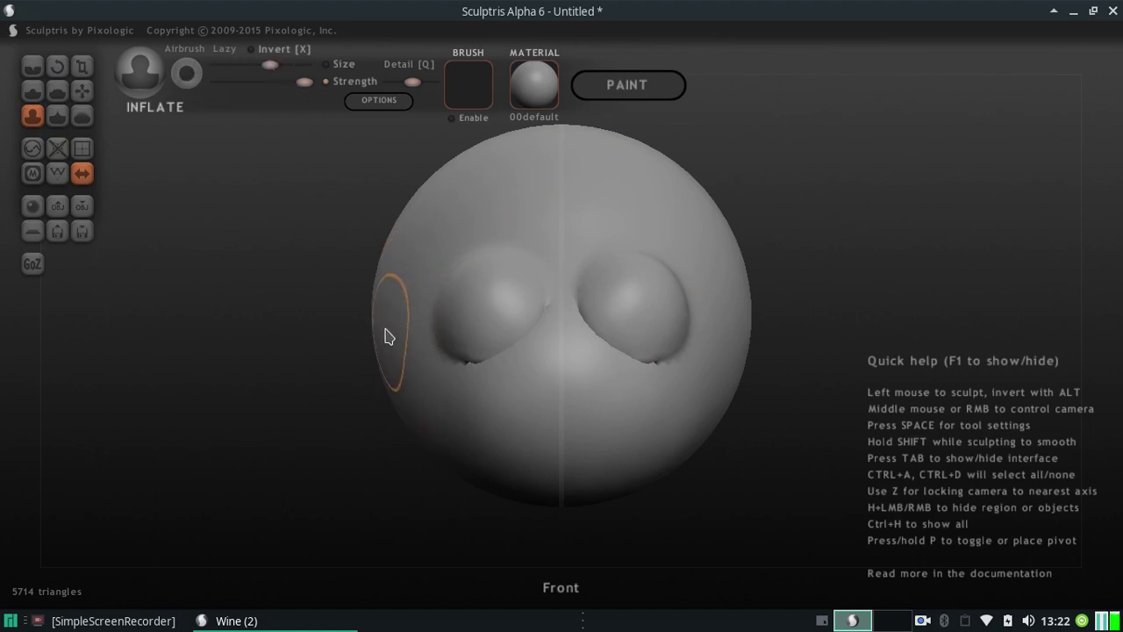
mouse_move(389, 333)
mouse_down()
mouse_move(369, 472)
mouse_move(369, 421)
mouse_move(382, 483)
mouse_move(377, 459)
mouse_move(371, 466)
mouse_move(383, 473)
mouse_move(388, 456)
mouse_move(396, 488)
mouse_up()
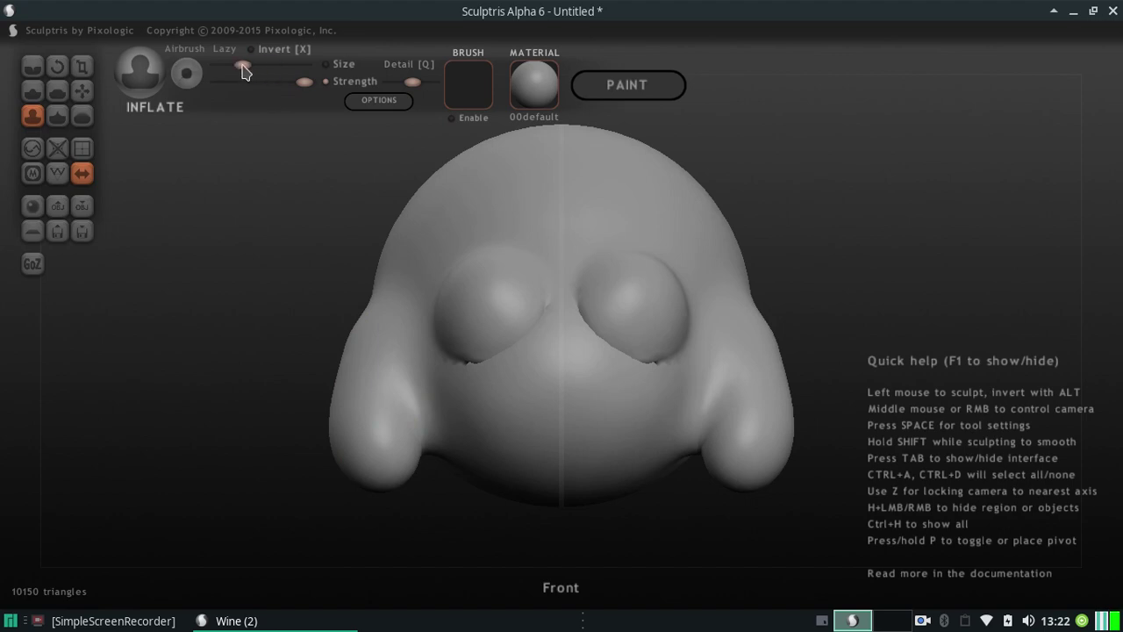
mouse_move(396, 469)
mouse_down()
mouse_move(401, 483)
mouse_move(351, 491)
mouse_move(366, 492)
mouse_move(340, 462)
mouse_move(351, 468)
mouse_move(344, 480)
mouse_up()
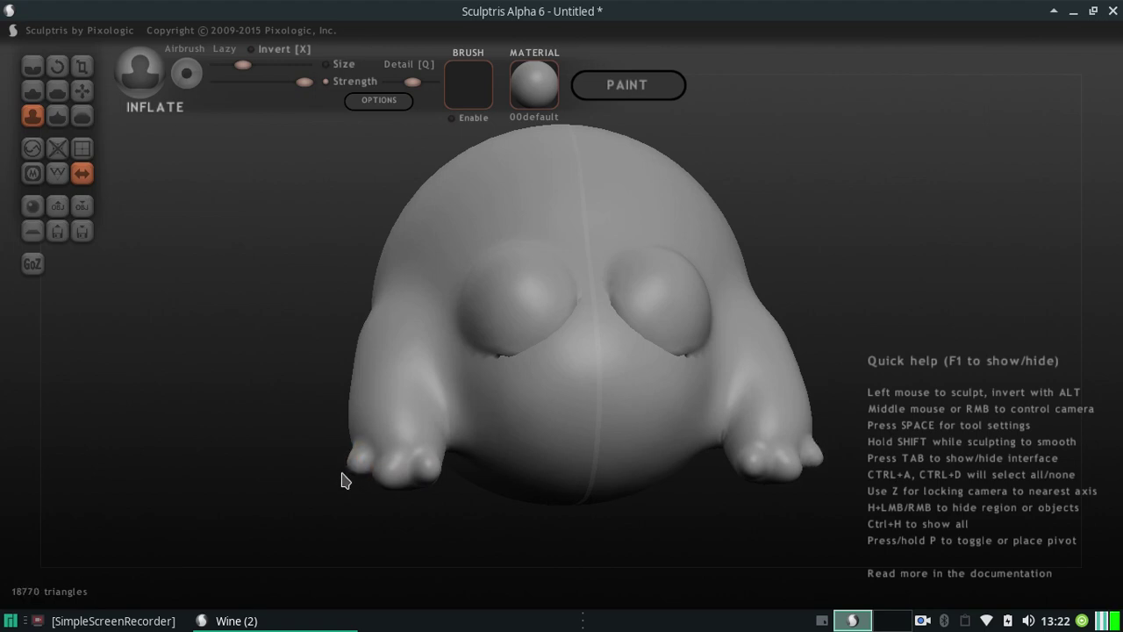
Step: Flatten the top of the head with the Flatten brush at maximum size
click(55, 93)
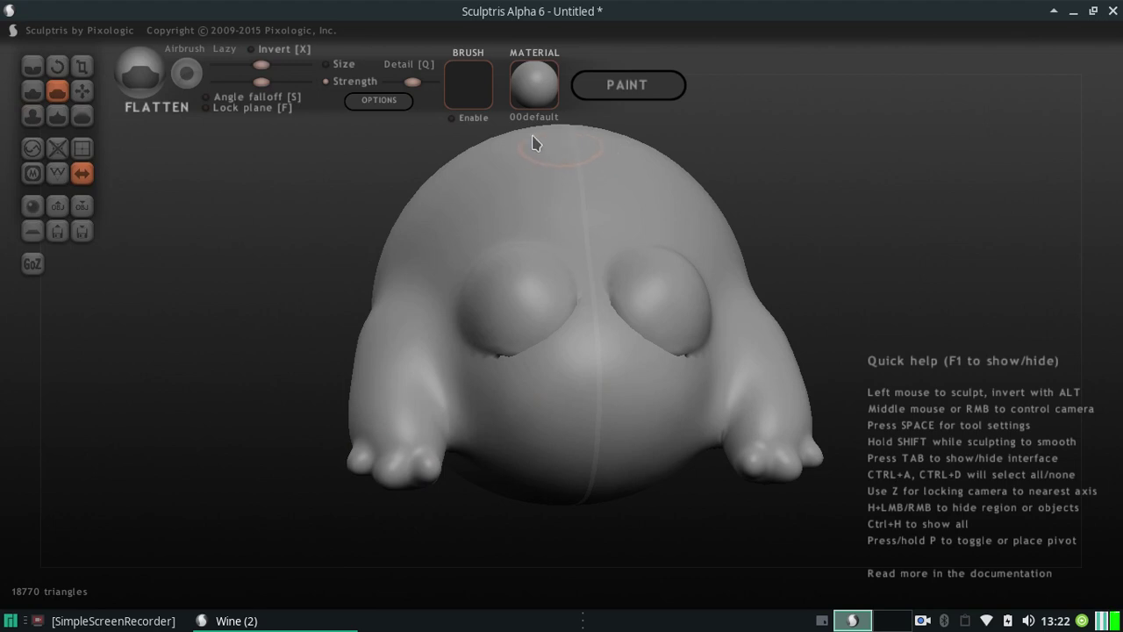
drag(265, 67, 294, 67)
mouse_move(579, 141)
mouse_down()
mouse_move(547, 153)
mouse_move(585, 138)
mouse_move(543, 147)
mouse_move(536, 155)
mouse_move(584, 140)
mouse_move(527, 179)
mouse_move(592, 146)
mouse_move(527, 171)
mouse_move(583, 176)
mouse_move(526, 185)
mouse_move(642, 137)
mouse_up()
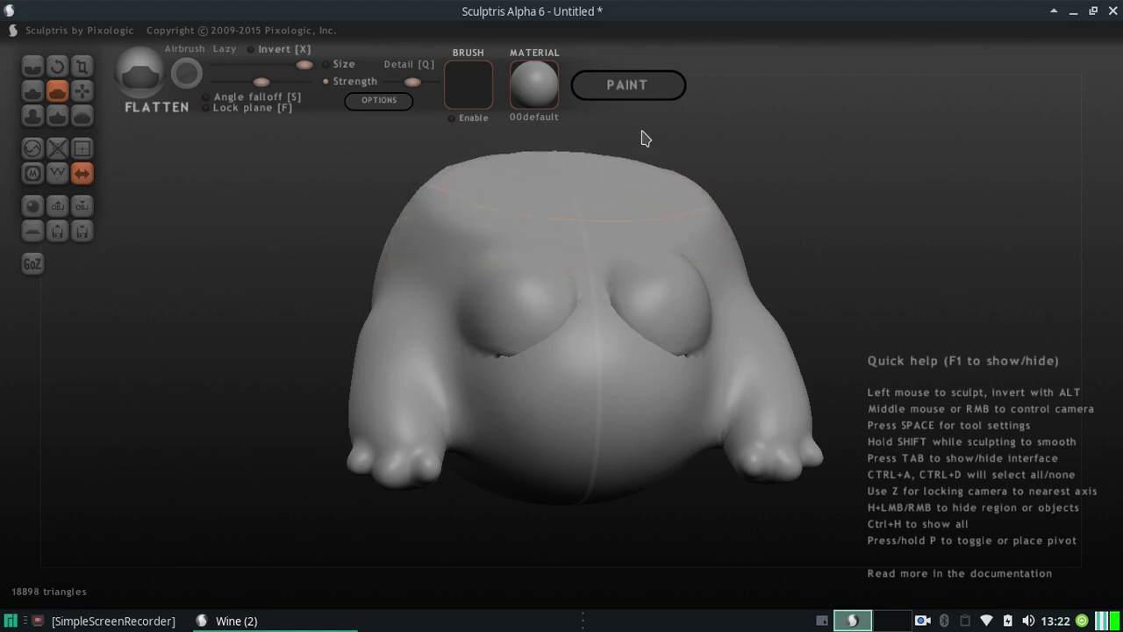
Step: Round off the edges of the flattened top of the head with the Smooth brush
click(81, 115)
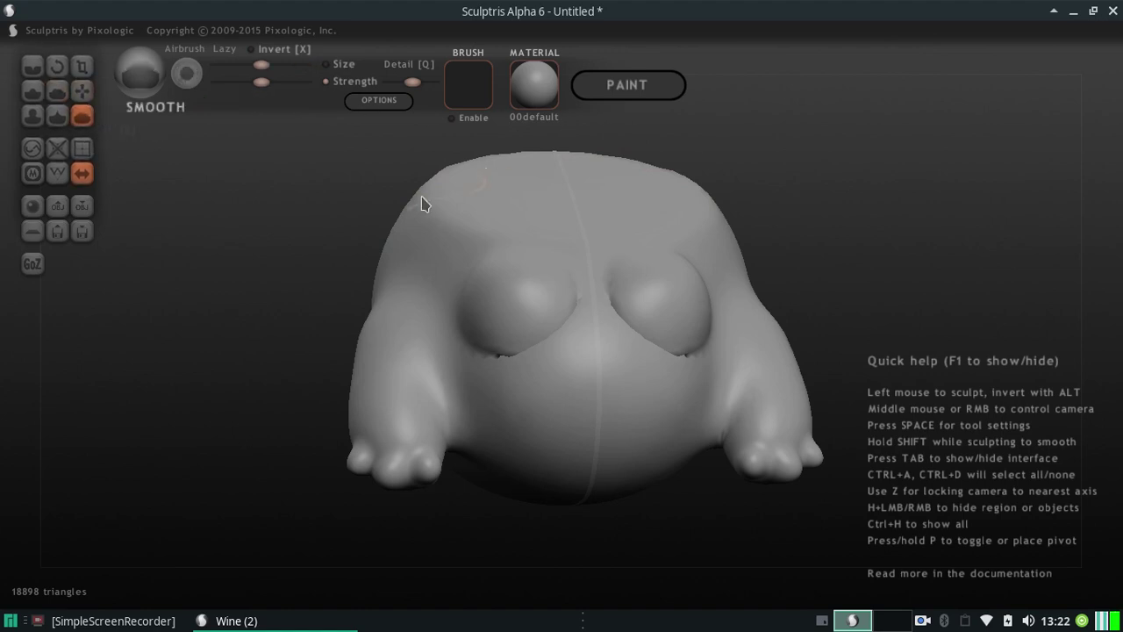
mouse_move(492, 204)
mouse_down()
mouse_move(431, 191)
mouse_move(459, 158)
mouse_move(558, 148)
mouse_move(422, 183)
mouse_move(436, 204)
mouse_move(413, 211)
mouse_move(404, 269)
mouse_up()
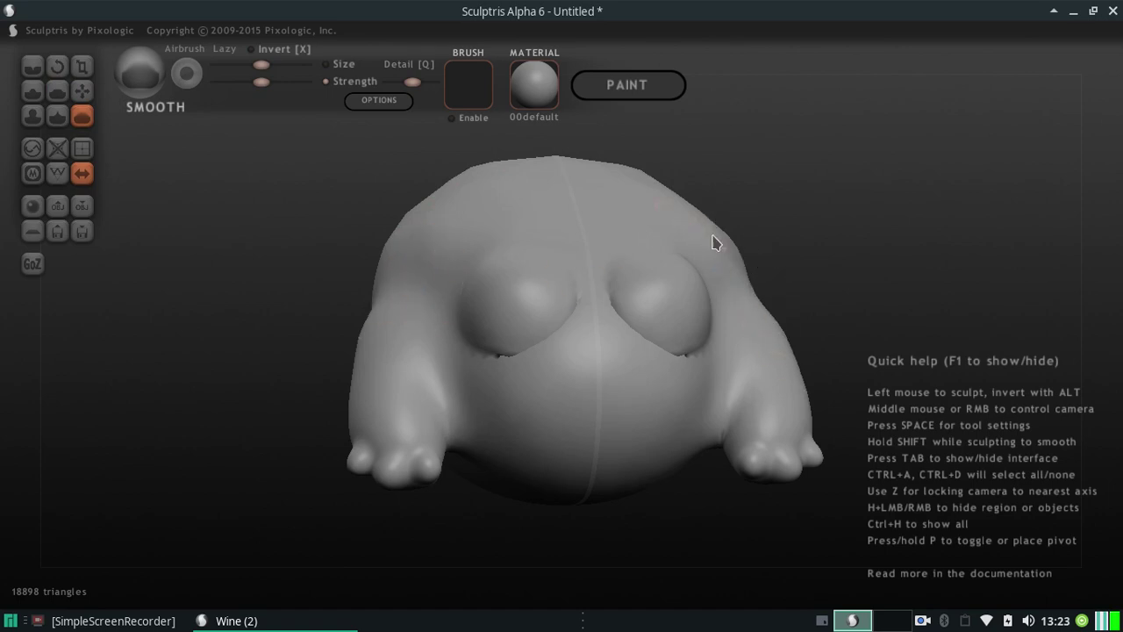
right_drag(712, 243, 735, 241)
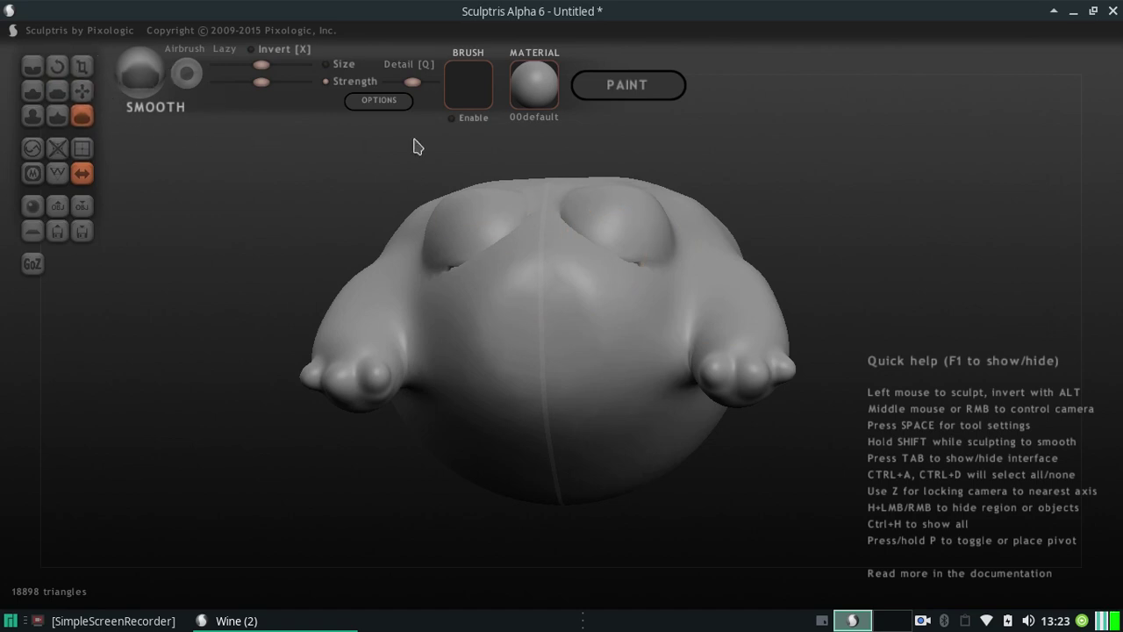
Step: Pinch the surface between and below the eyes, and build up a muzzle band across the front with the Draw brush
click(57, 115)
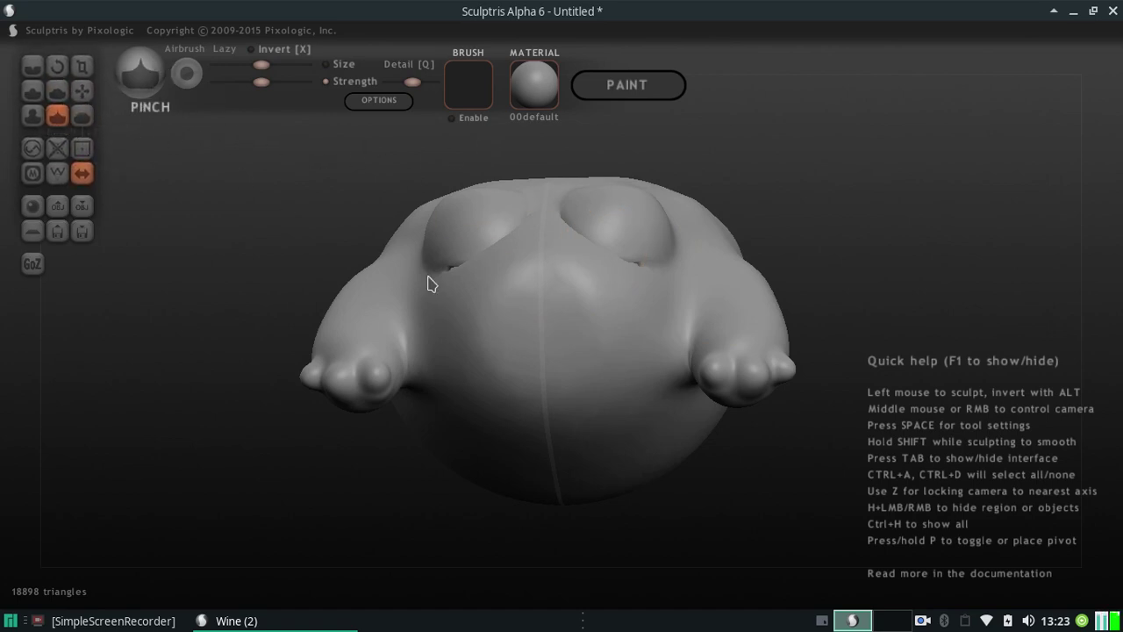
mouse_move(513, 306)
mouse_down()
mouse_move(487, 366)
mouse_move(506, 331)
mouse_up()
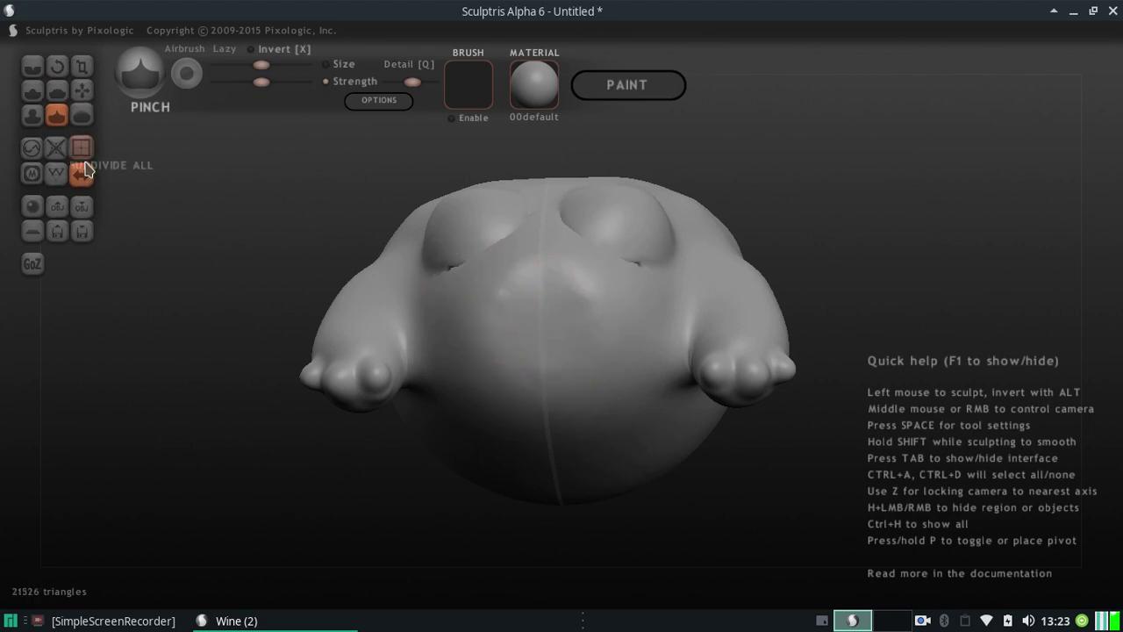
click(32, 93)
mouse_move(431, 321)
mouse_down()
mouse_move(458, 336)
mouse_move(559, 348)
mouse_move(629, 339)
mouse_move(688, 314)
mouse_up()
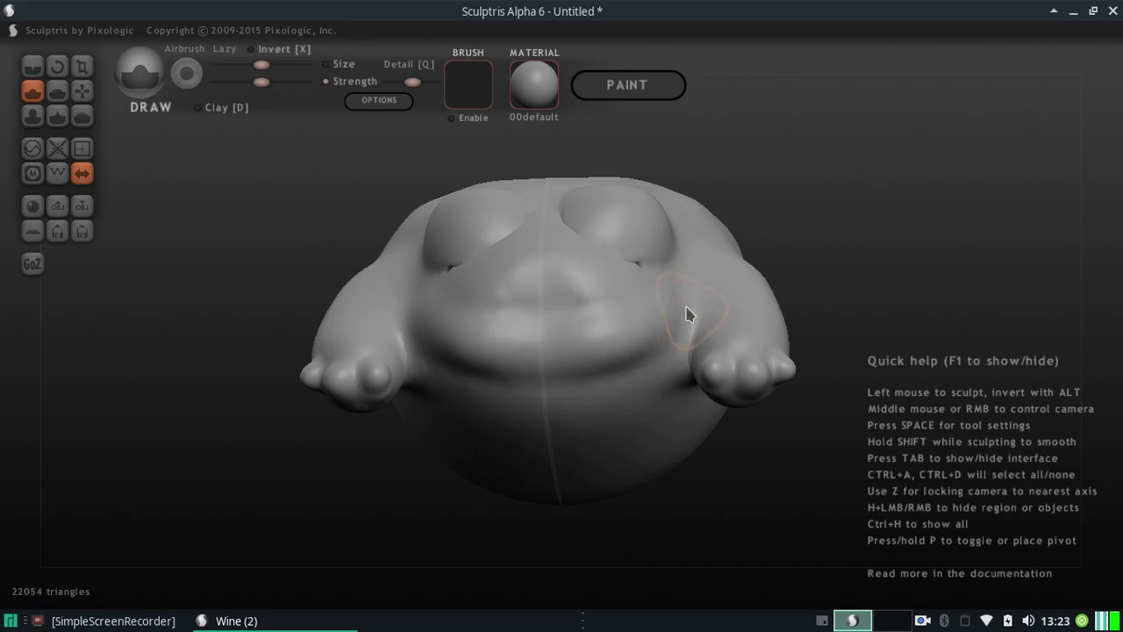
Step: Smooth the muzzle below the eyes, and set the Smooth brush to a small size and maximum strength
click(82, 115)
mouse_move(645, 326)
mouse_down()
mouse_move(430, 301)
mouse_move(527, 345)
mouse_move(707, 314)
mouse_up()
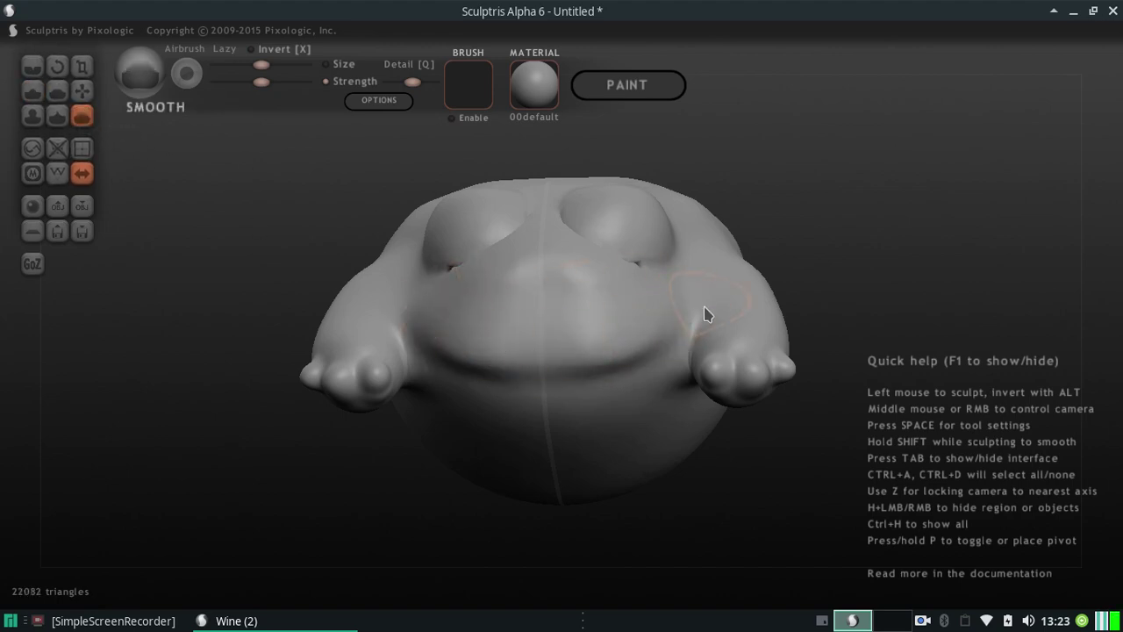
drag(208, 163, 247, 203)
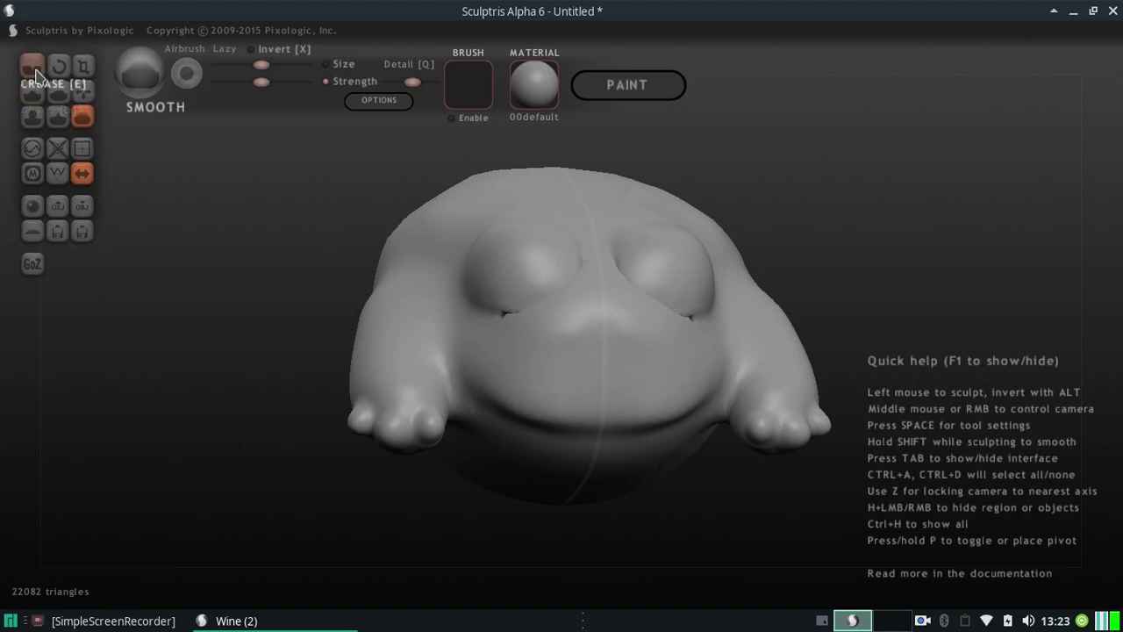
mouse_move(470, 358)
mouse_down()
mouse_move(502, 402)
mouse_move(643, 413)
mouse_move(699, 399)
mouse_move(725, 360)
mouse_up()
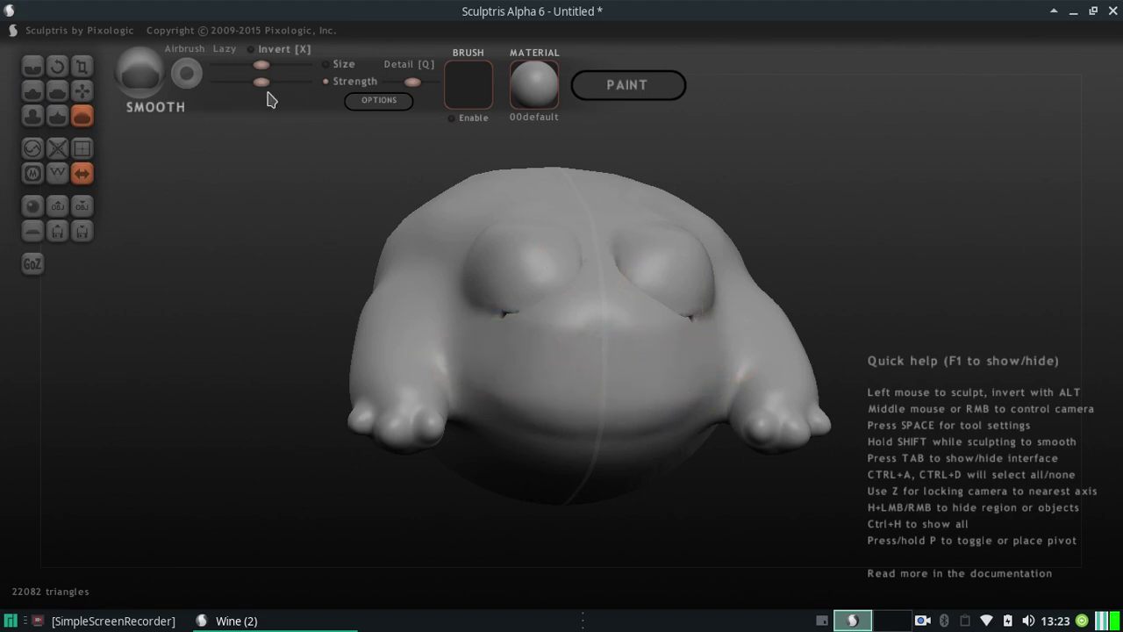
drag(256, 66, 229, 69)
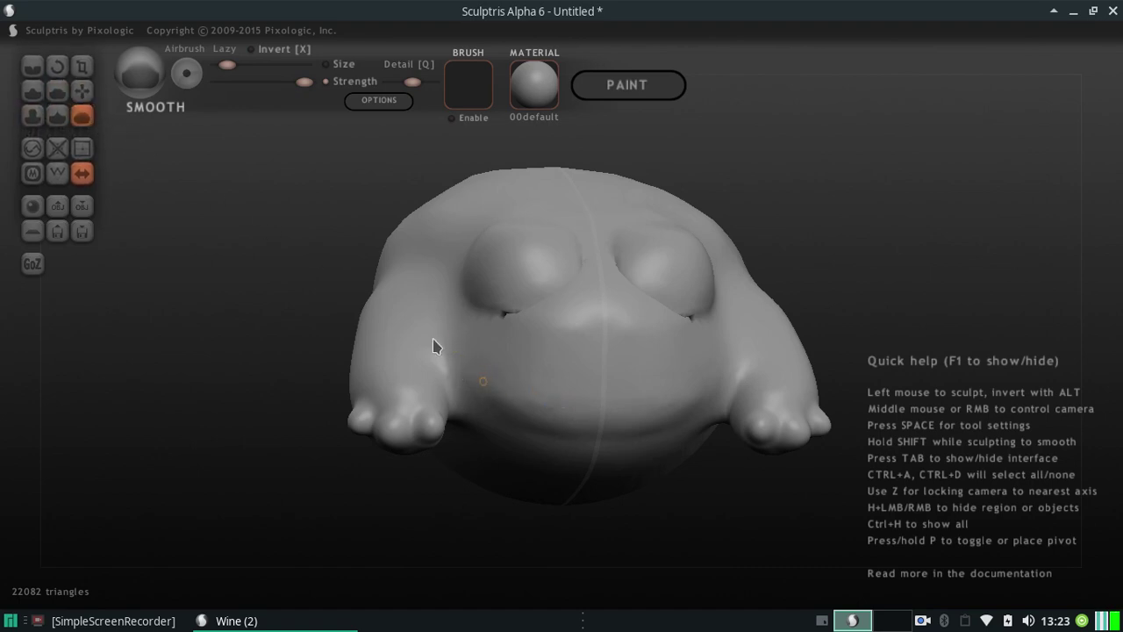
Step: Carve a wide smiling mouth across the muzzle with the Crease brush at reduced size and increased strength
click(56, 118)
click(32, 67)
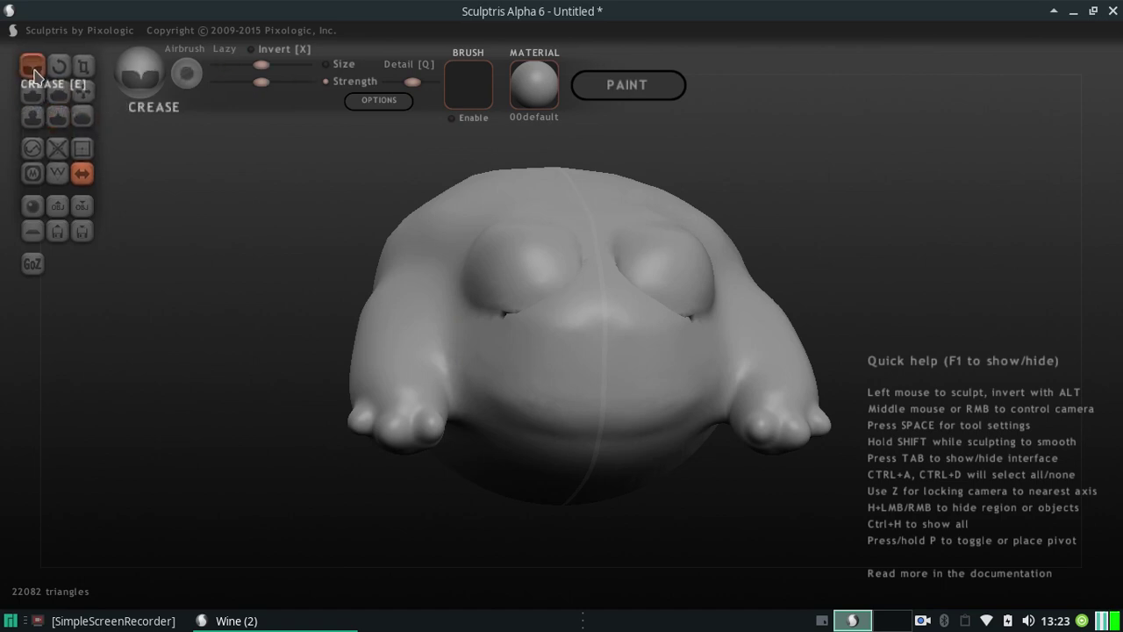
drag(255, 66, 207, 70)
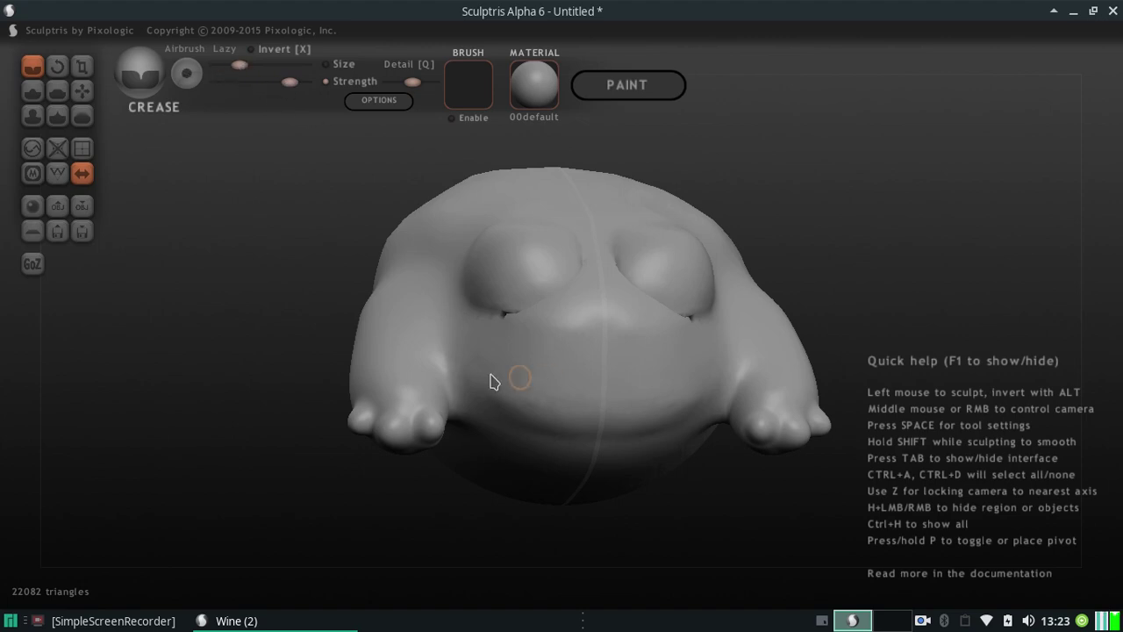
mouse_move(478, 362)
mouse_down()
mouse_move(491, 379)
mouse_move(619, 391)
mouse_move(664, 390)
mouse_move(725, 365)
mouse_move(685, 389)
mouse_move(558, 397)
mouse_move(514, 344)
mouse_up()
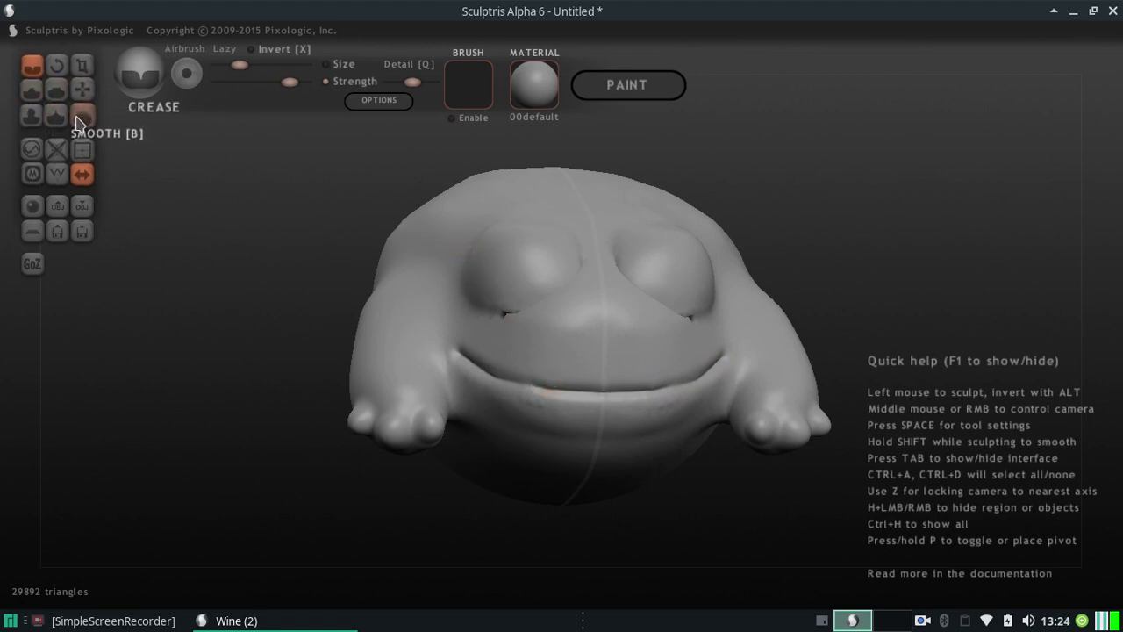
Step: Inflate the middle of the face around the mouth with the Inflate brush at maximum size and reduced strength
click(32, 115)
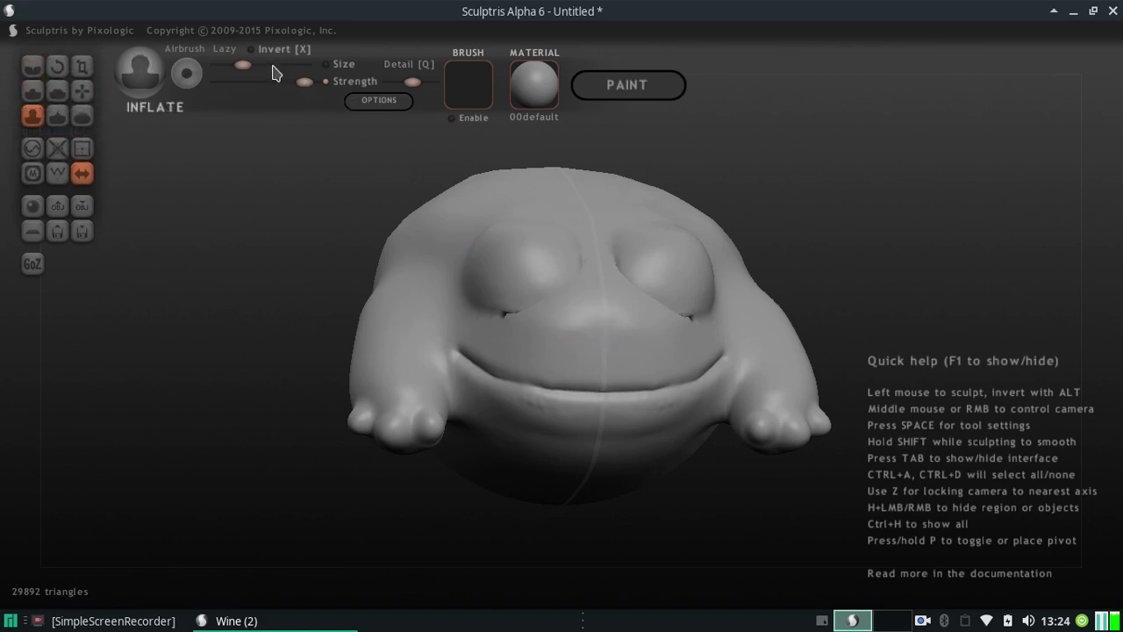
mouse_move(301, 85)
mouse_down()
mouse_move(249, 88)
mouse_move(305, 68)
mouse_up()
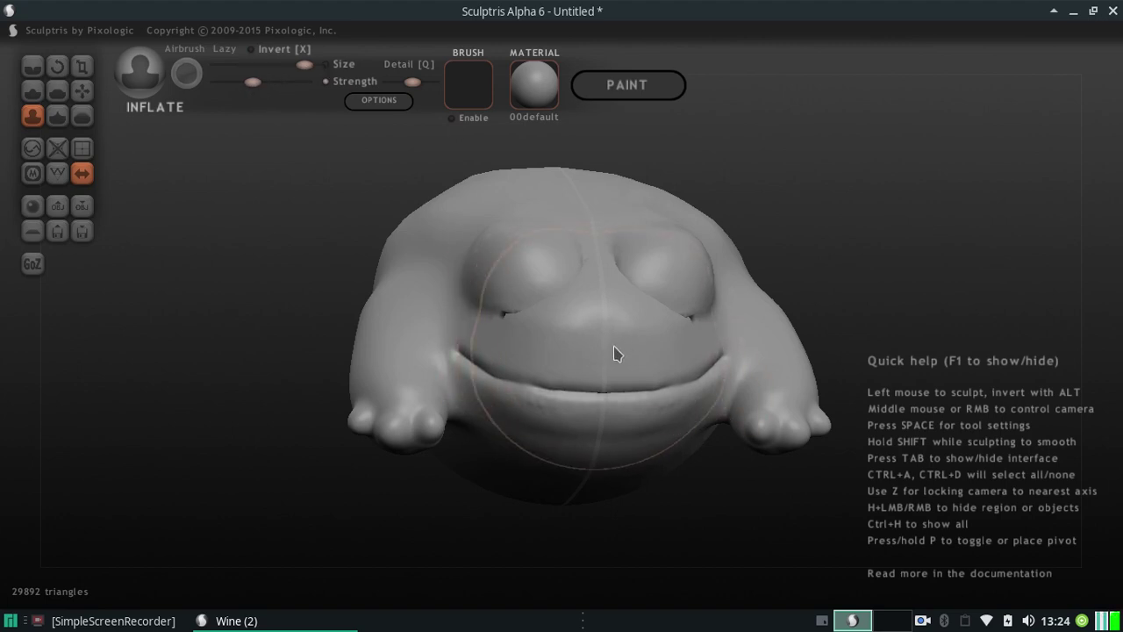
mouse_move(614, 353)
mouse_down()
mouse_move(594, 351)
mouse_move(617, 366)
mouse_move(590, 378)
mouse_up()
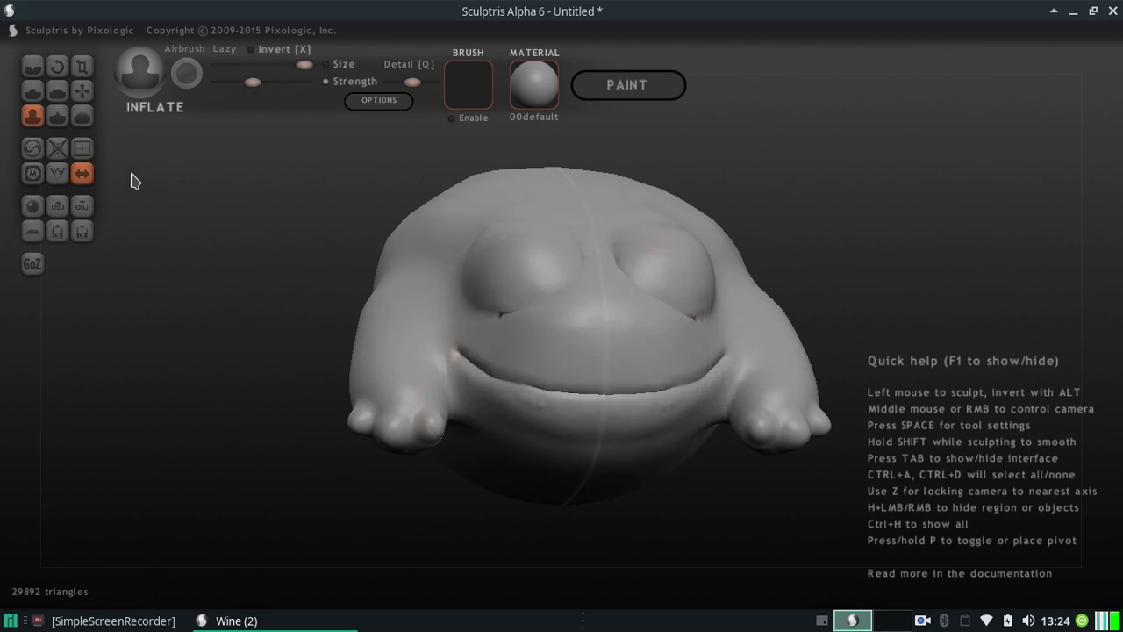
Step: Smooth the eye bulges and the area between them with the Smooth brush at medium size and strength
click(82, 115)
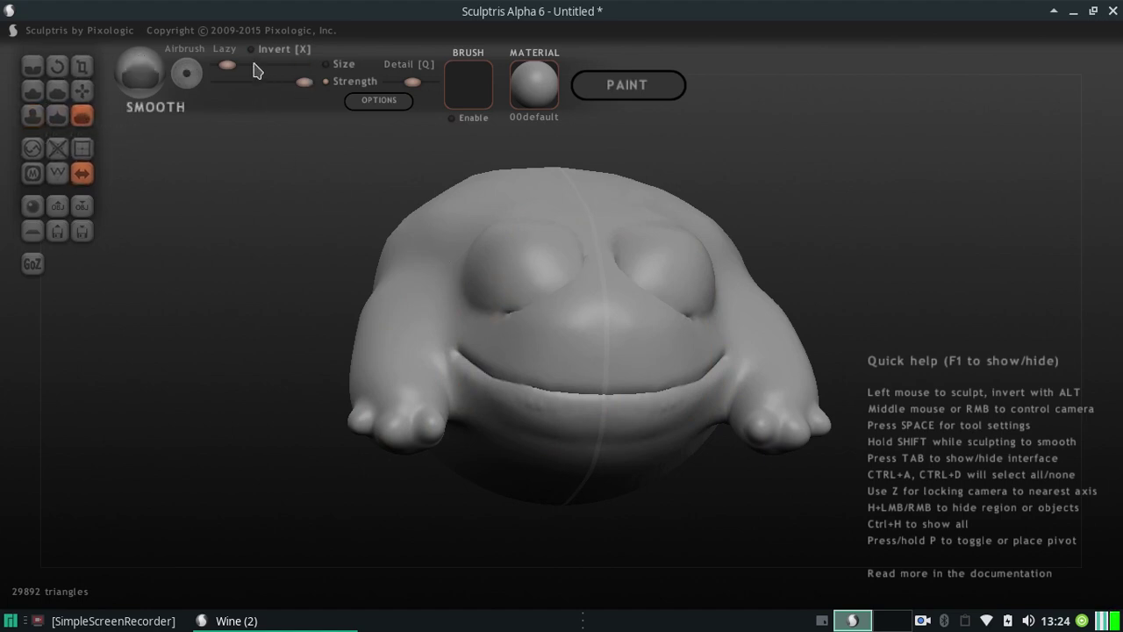
drag(291, 85, 263, 88)
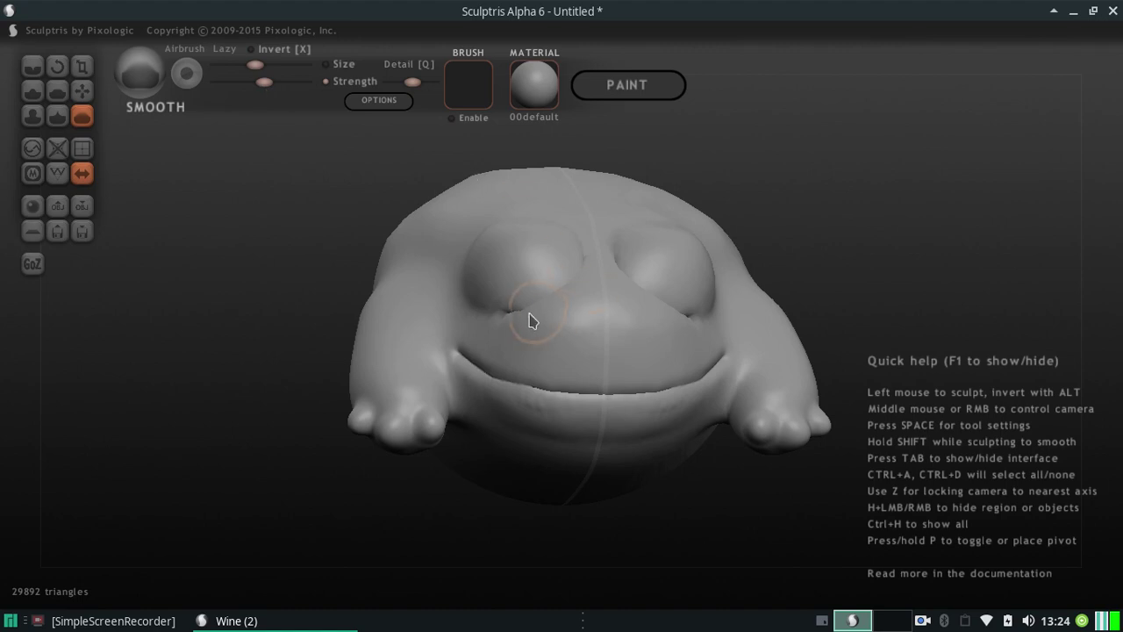
mouse_move(529, 321)
mouse_down()
mouse_move(493, 316)
mouse_move(579, 291)
mouse_move(507, 320)
mouse_move(471, 310)
mouse_move(602, 298)
mouse_up()
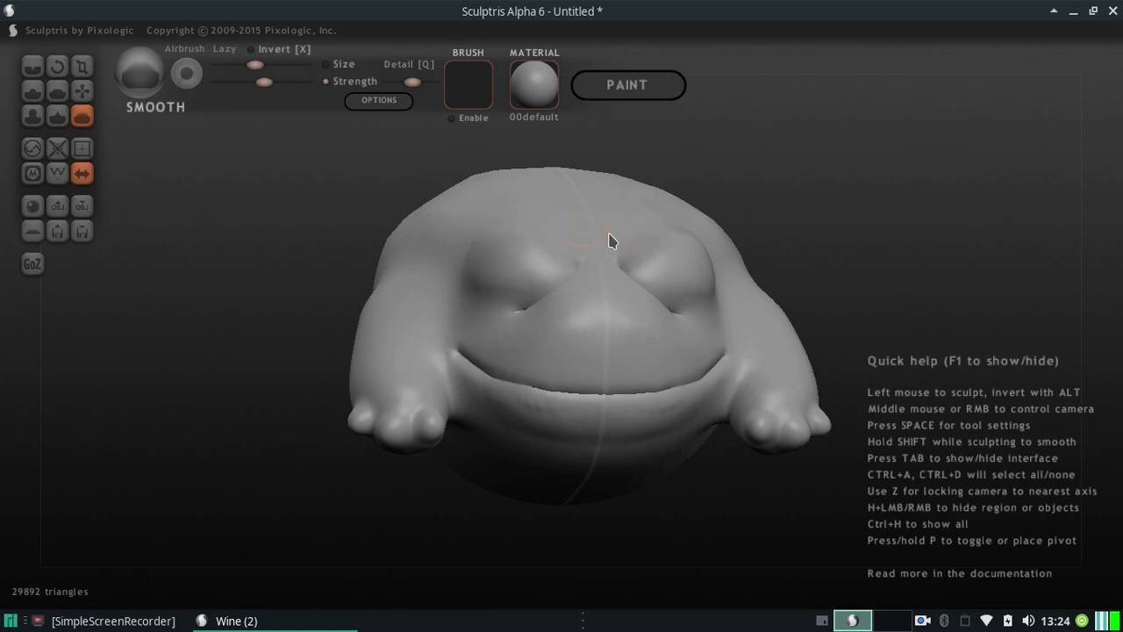
mouse_move(572, 348)
mouse_down()
mouse_move(522, 321)
mouse_move(550, 341)
mouse_move(484, 353)
mouse_move(488, 387)
mouse_up()
drag(260, 192, 263, 191)
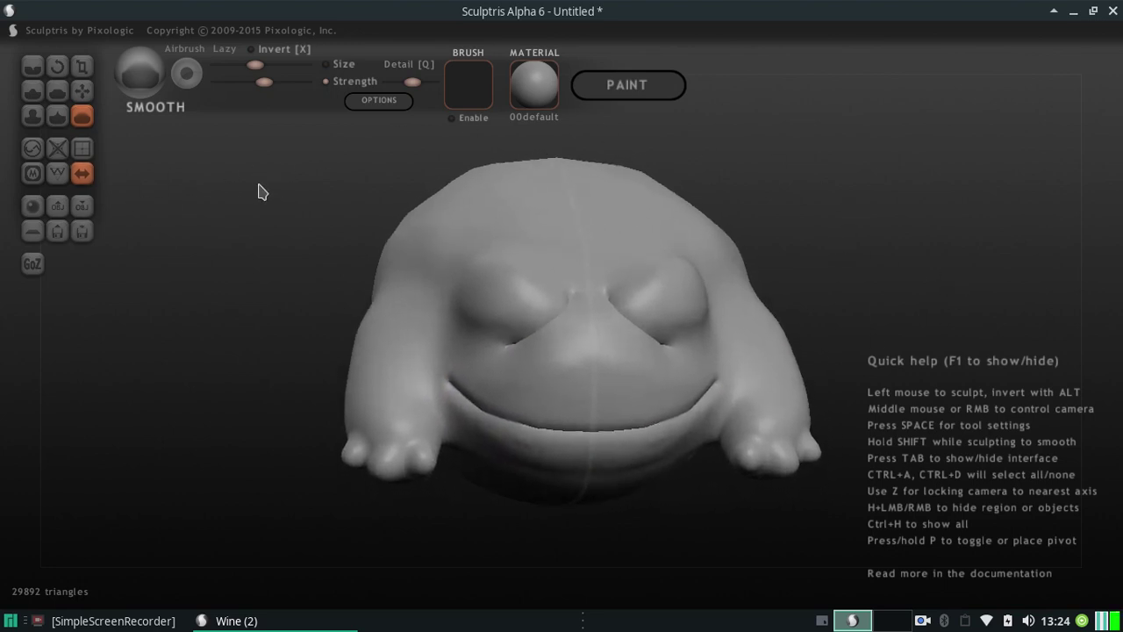
Step: Build up raised detail on both eyes with a smaller Draw brush and soften it with the Smooth brush
click(32, 91)
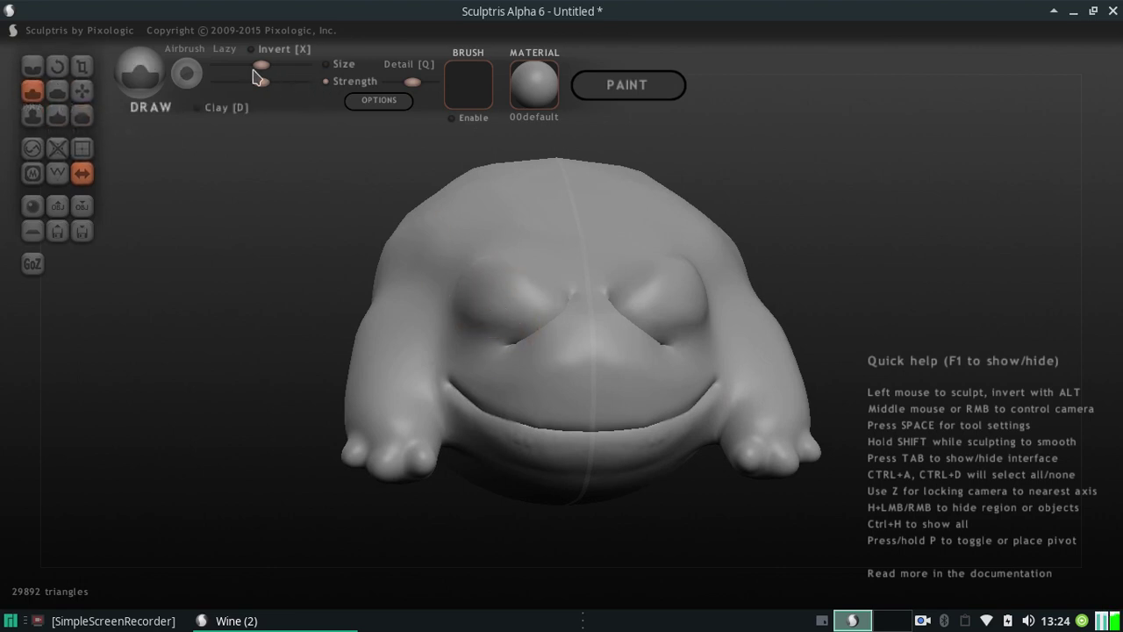
drag(502, 296, 490, 299)
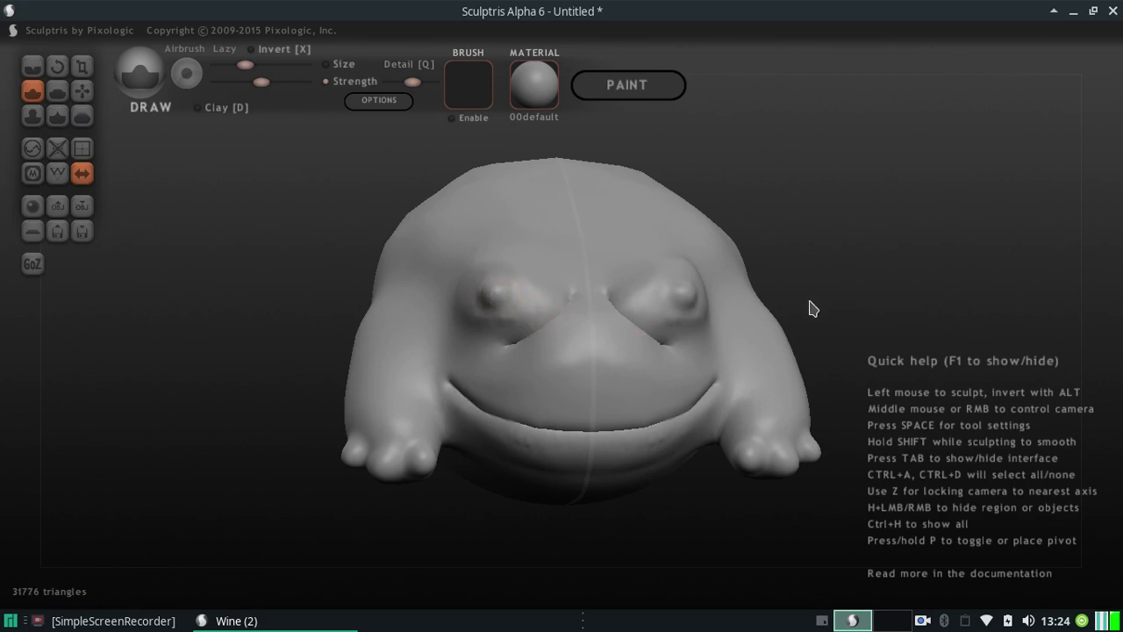
mouse_move(504, 301)
mouse_down()
mouse_move(551, 290)
mouse_move(481, 270)
mouse_move(473, 280)
mouse_move(536, 275)
mouse_move(509, 265)
mouse_move(479, 277)
mouse_move(535, 288)
mouse_move(469, 281)
mouse_move(491, 274)
mouse_move(543, 299)
mouse_up()
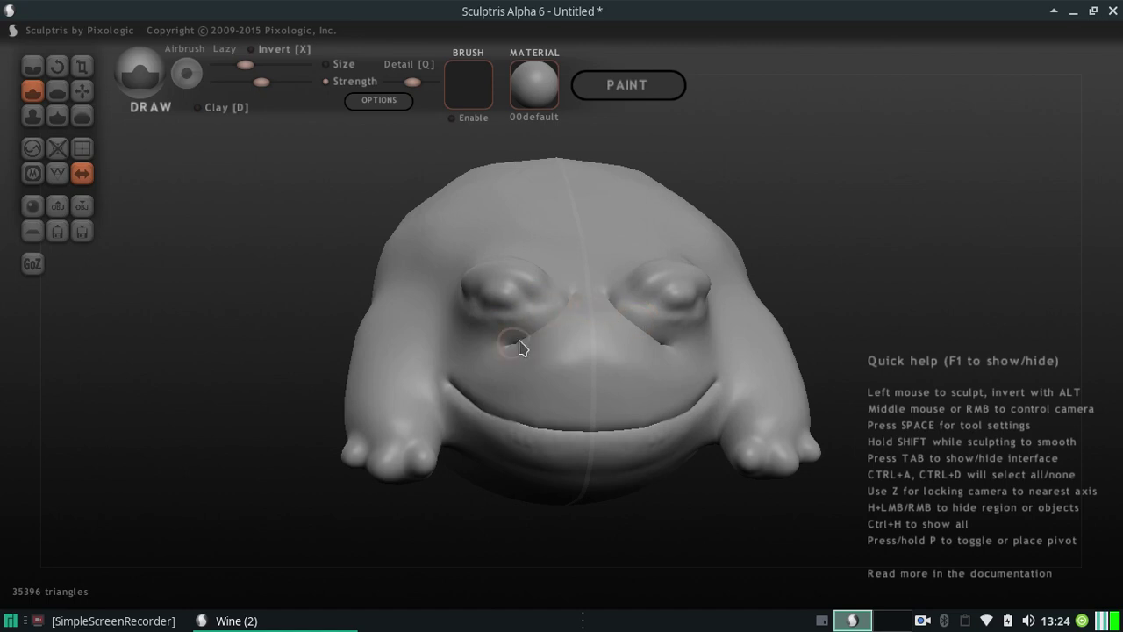
mouse_move(513, 345)
mouse_down()
mouse_move(477, 343)
mouse_move(536, 334)
mouse_move(524, 346)
mouse_move(597, 275)
mouse_up()
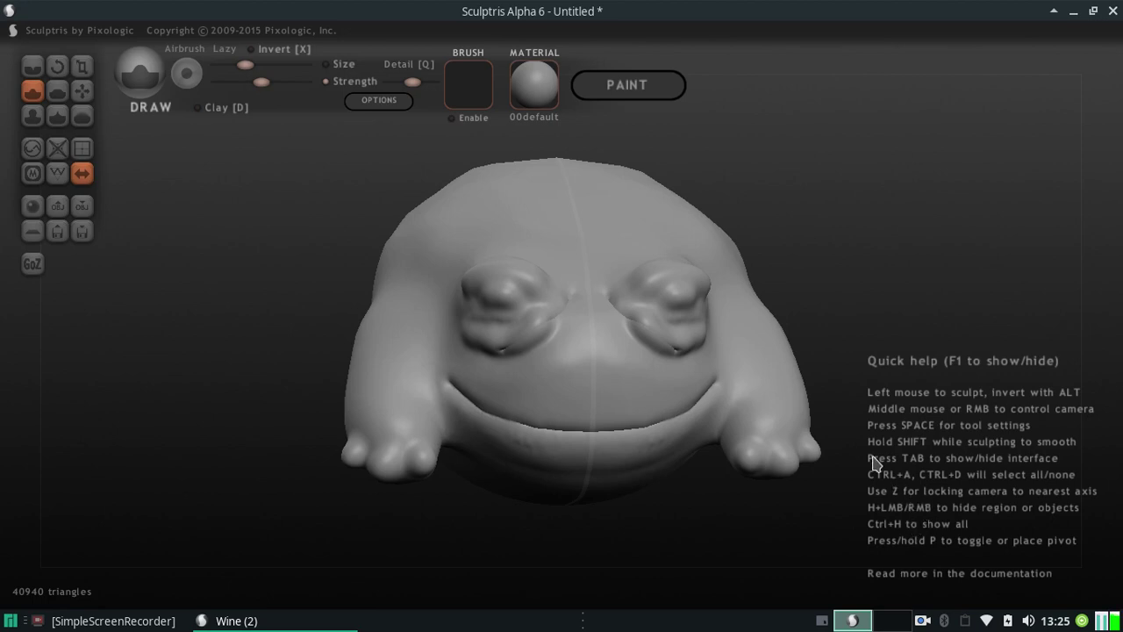
click(82, 115)
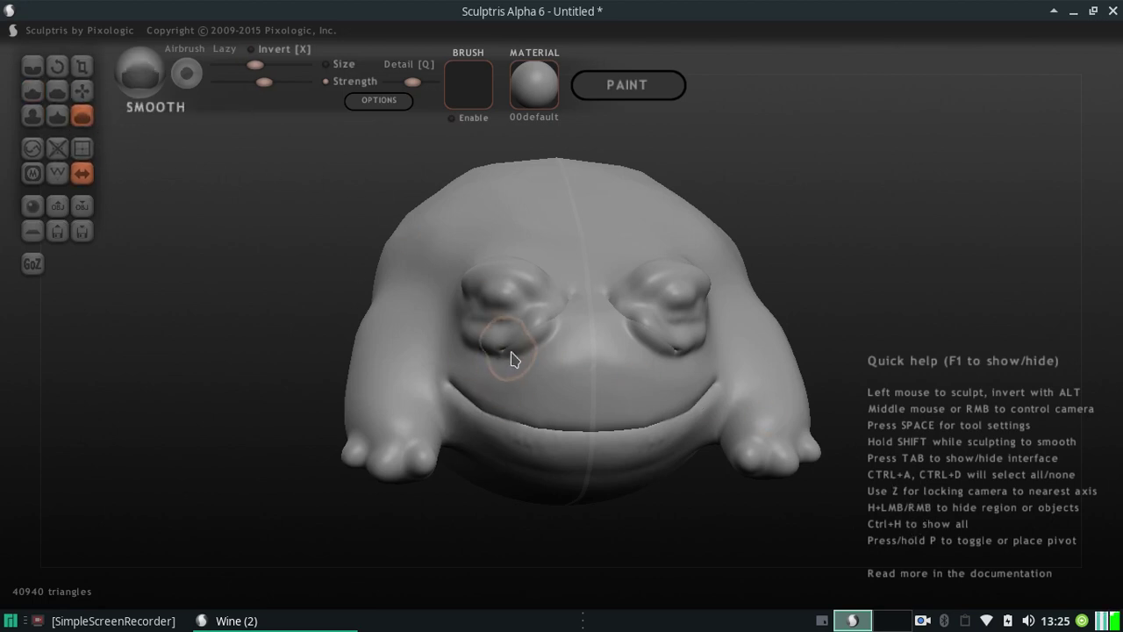
mouse_move(522, 347)
mouse_down()
mouse_move(460, 345)
mouse_move(515, 355)
mouse_move(497, 332)
mouse_move(487, 338)
mouse_move(520, 330)
mouse_move(552, 296)
mouse_move(520, 256)
mouse_move(473, 317)
mouse_move(476, 285)
mouse_move(549, 316)
mouse_move(465, 312)
mouse_move(543, 300)
mouse_move(463, 330)
mouse_move(528, 339)
mouse_move(521, 357)
mouse_move(652, 354)
mouse_up()
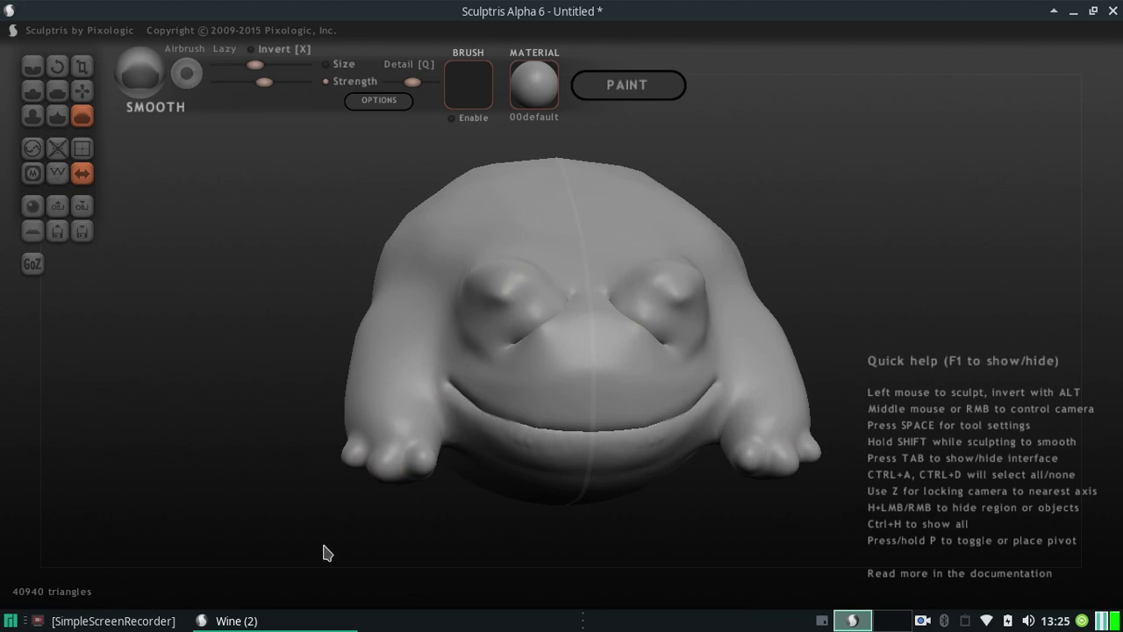
Step: Switch back to the Meshmixer window with the sculpted sphere and open the Edit tools
click(113, 620)
click(113, 620)
click(230, 620)
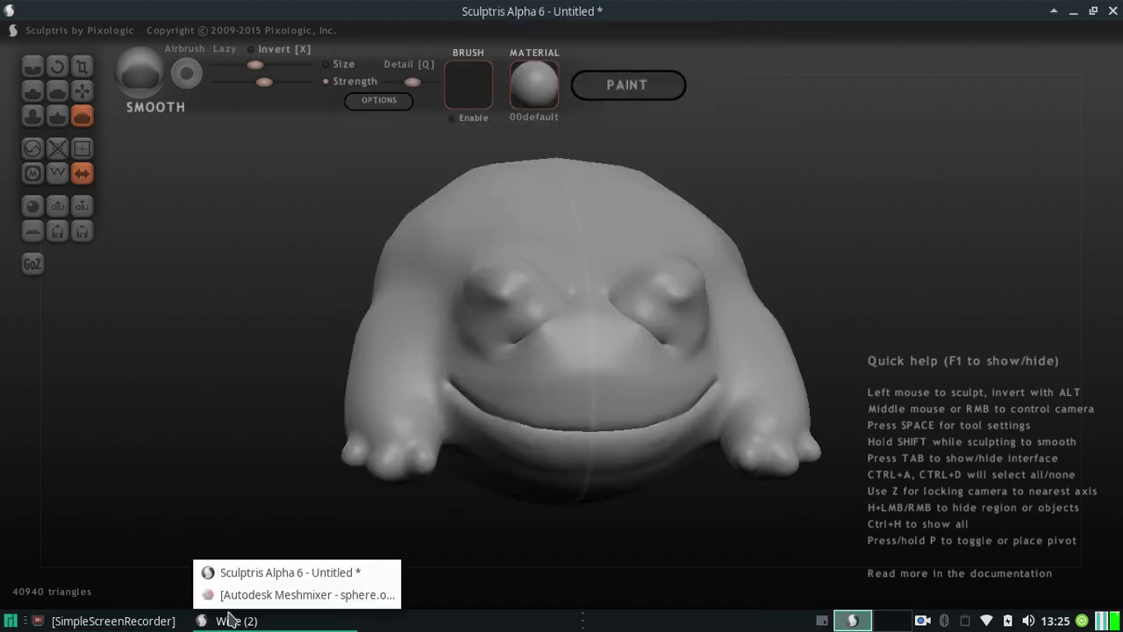
click(275, 595)
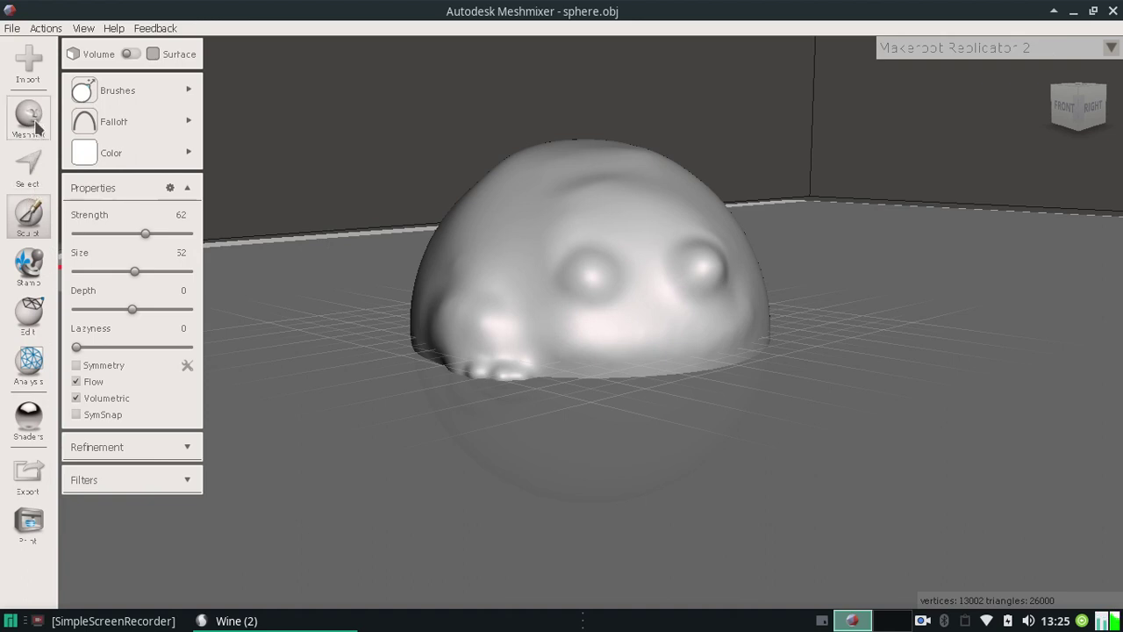
click(31, 318)
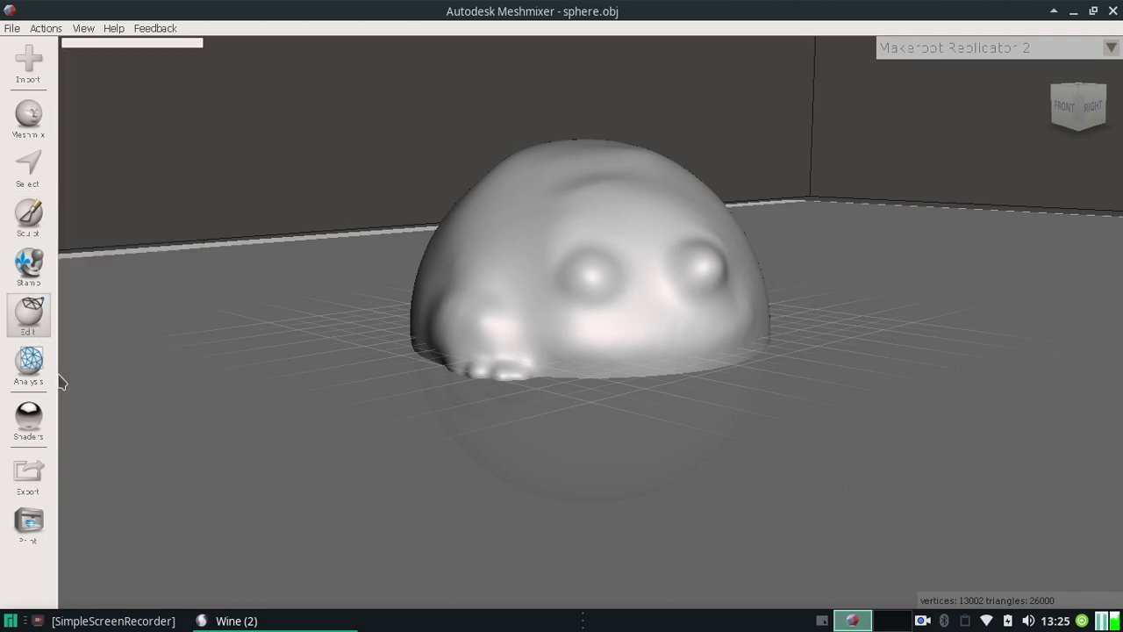